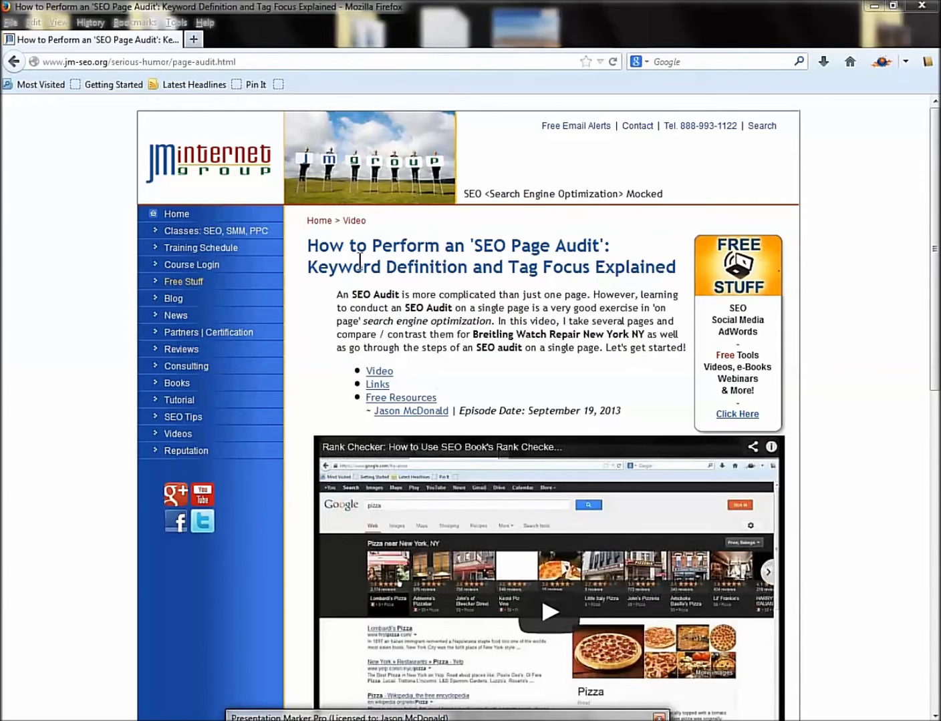
pyautogui.click(113, 64)
pyautogui.click(118, 63)
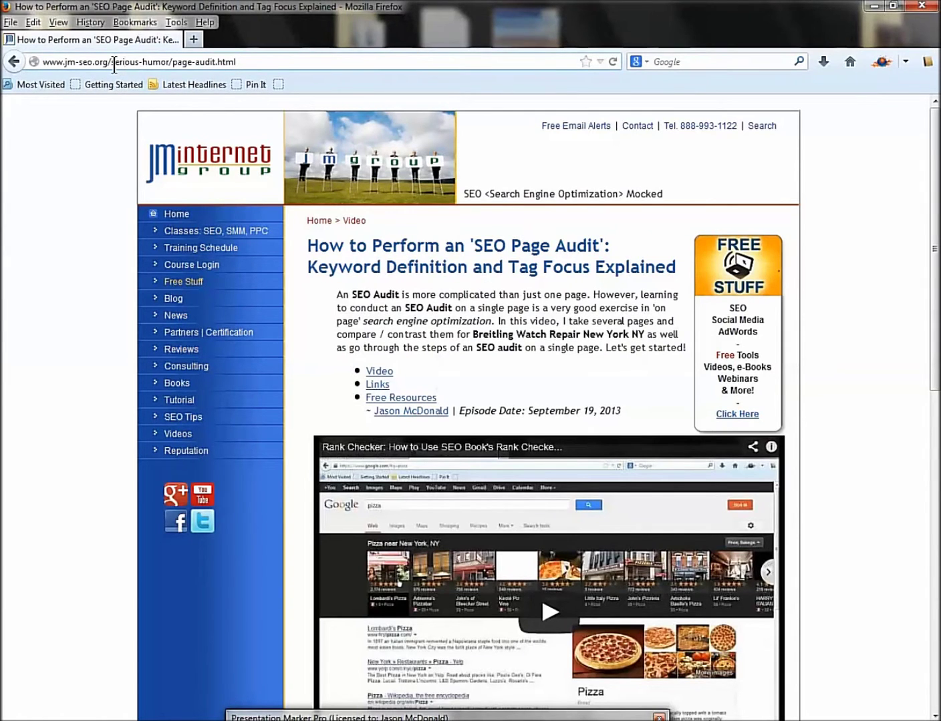
pyautogui.moveTo(114, 63); pyautogui.dragTo(275, 62)
pyautogui.press('BackSpace')
pyautogui.write('299')
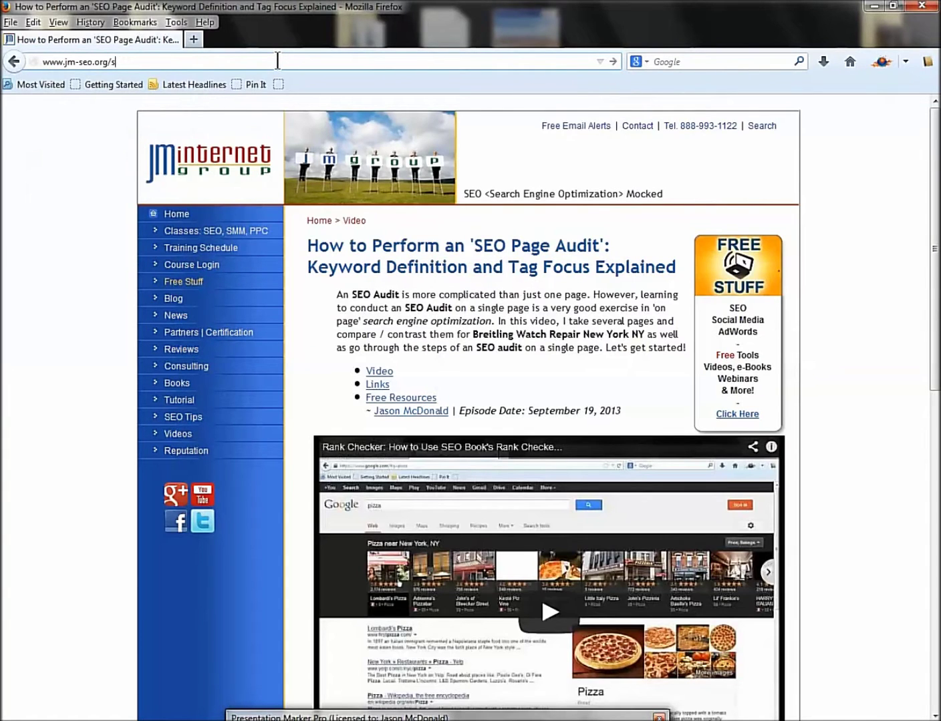
pyautogui.press('BackSpace')
pyautogui.write('2999-f')
pyautogui.press('Return')
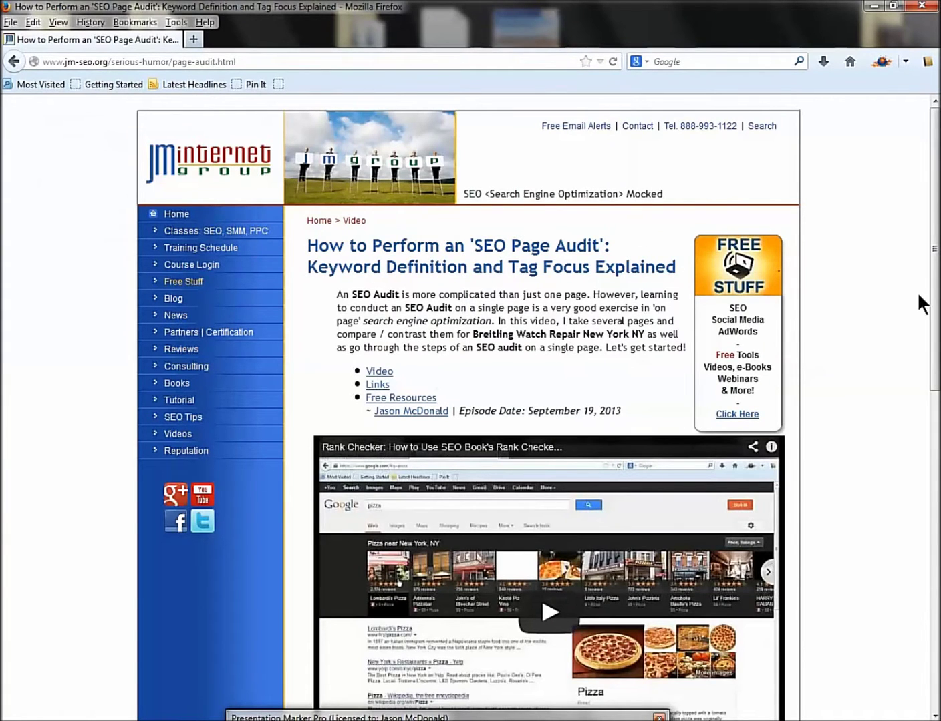
# - Open the Manhattan Time Service link from the sample vendor list in a new tab and view its home page
pyautogui.moveTo(937, 314); pyautogui.dragTo(937, 541)
pyautogui.moveTo(936, 495); pyautogui.dragTo(871, 508)
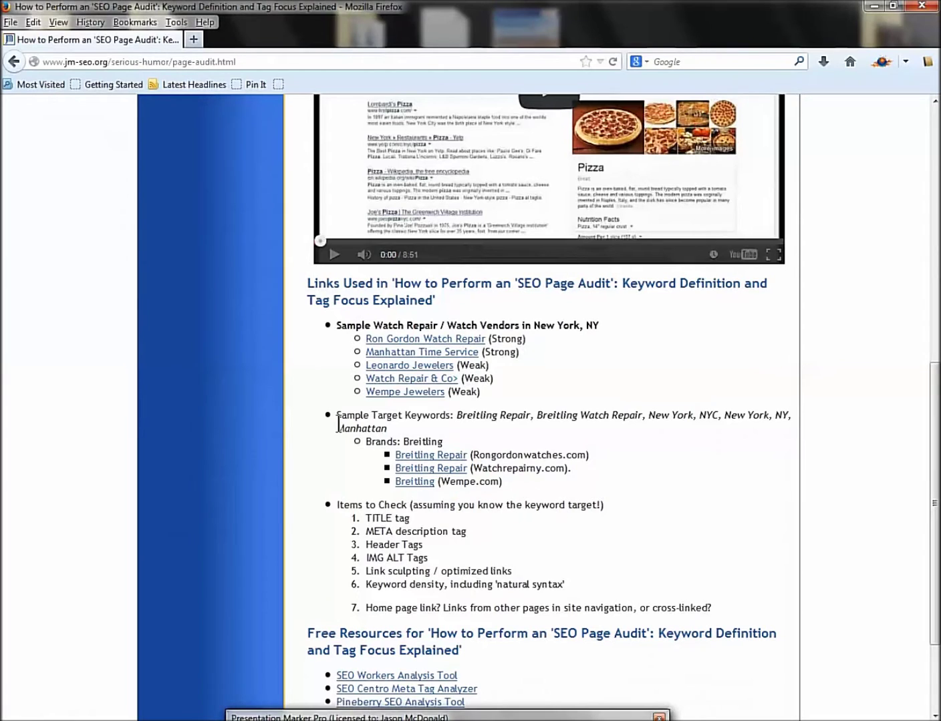
pyautogui.rightClick(432, 358)
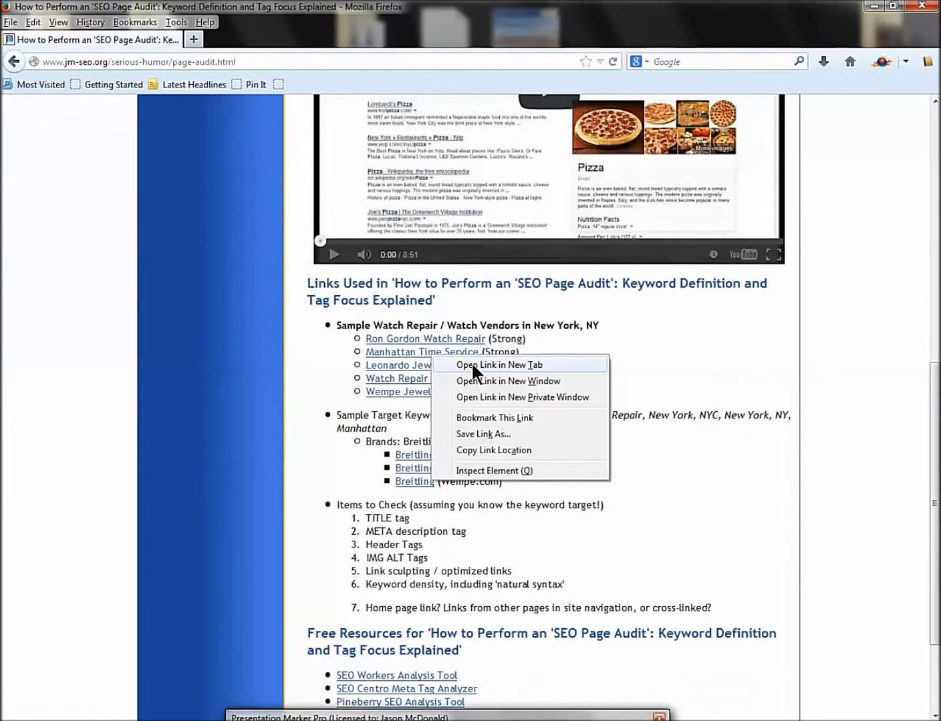
pyautogui.click(471, 363)
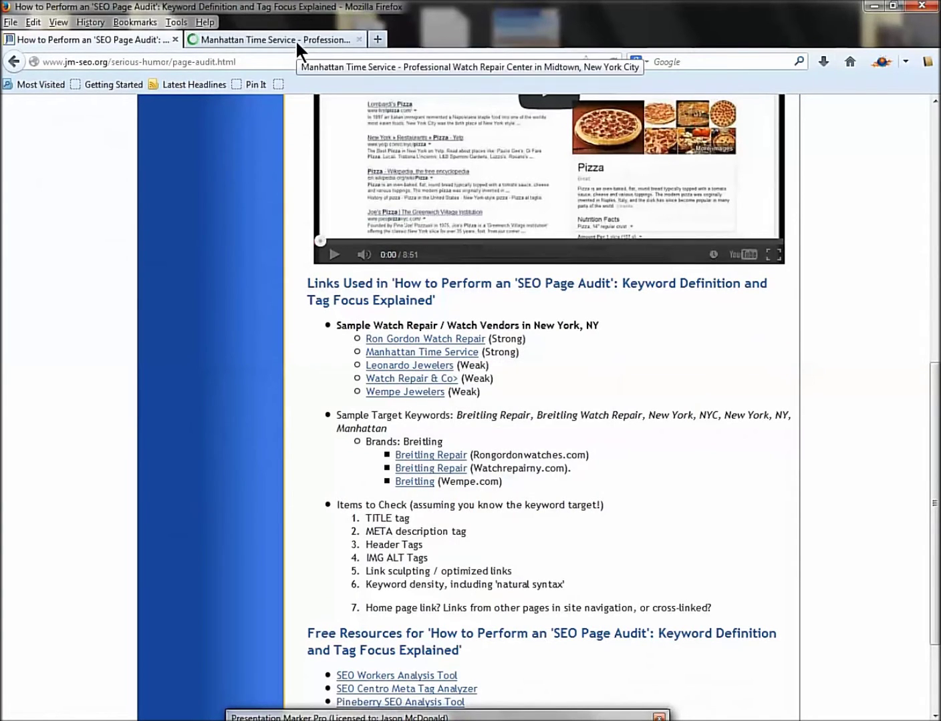
pyautogui.click(296, 41)
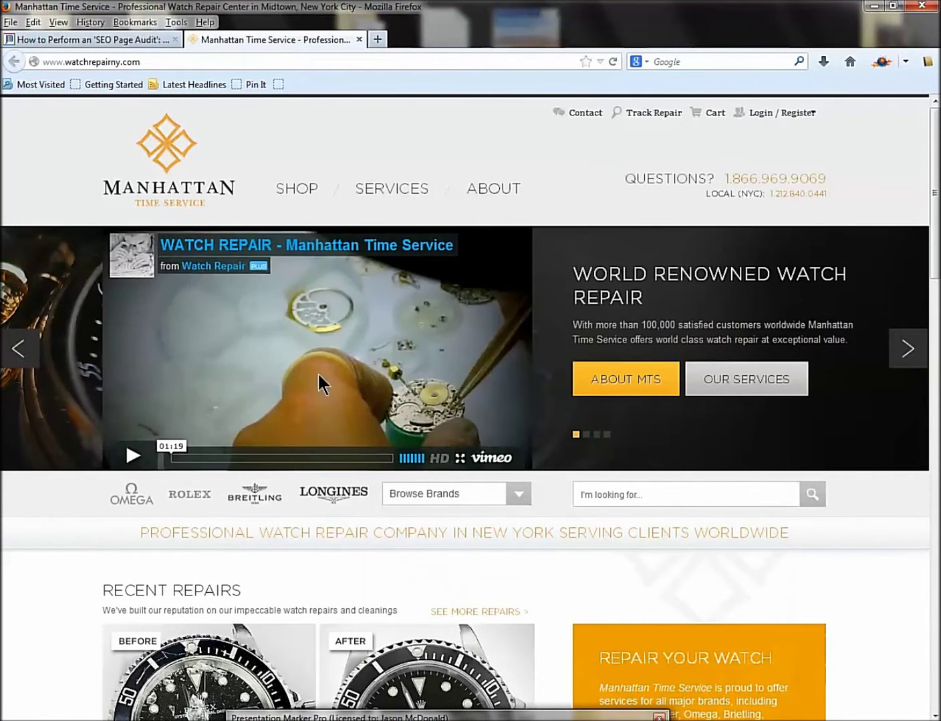
pyautogui.moveTo(197, 419)
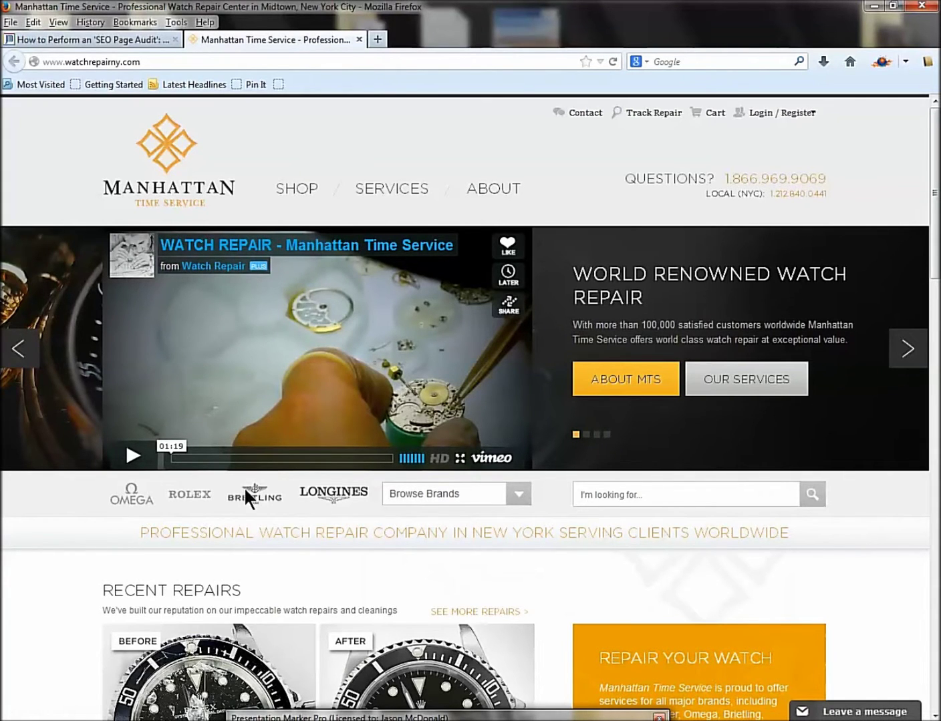
pyautogui.scroll(-3, 268, 548)
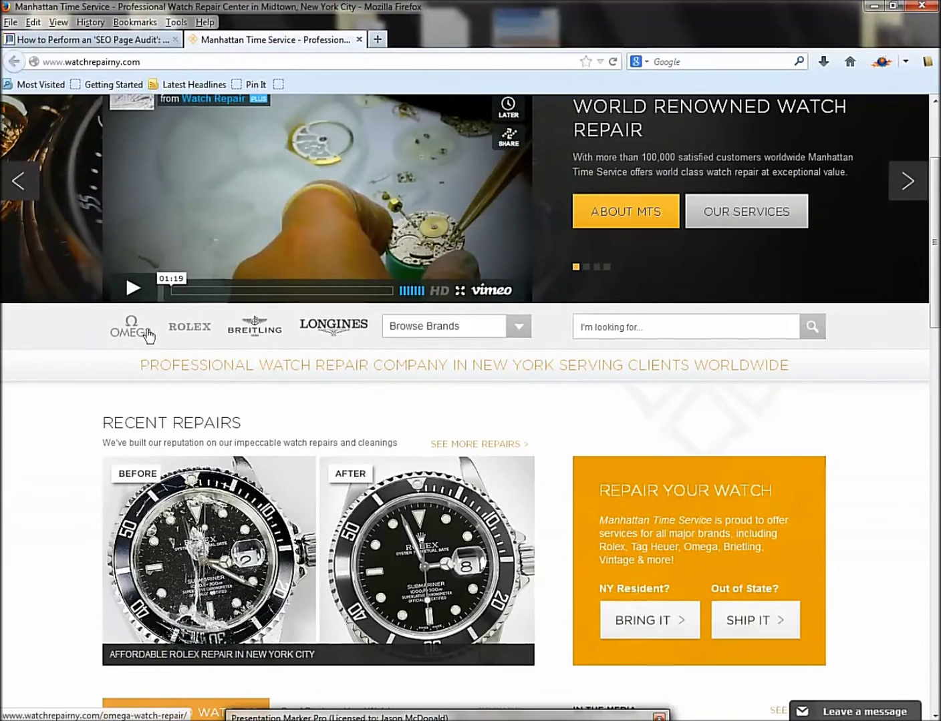
# - Return to the SEO audit page and view the Ron Gordon Watch Repair site in its own tab
pyautogui.click(117, 43)
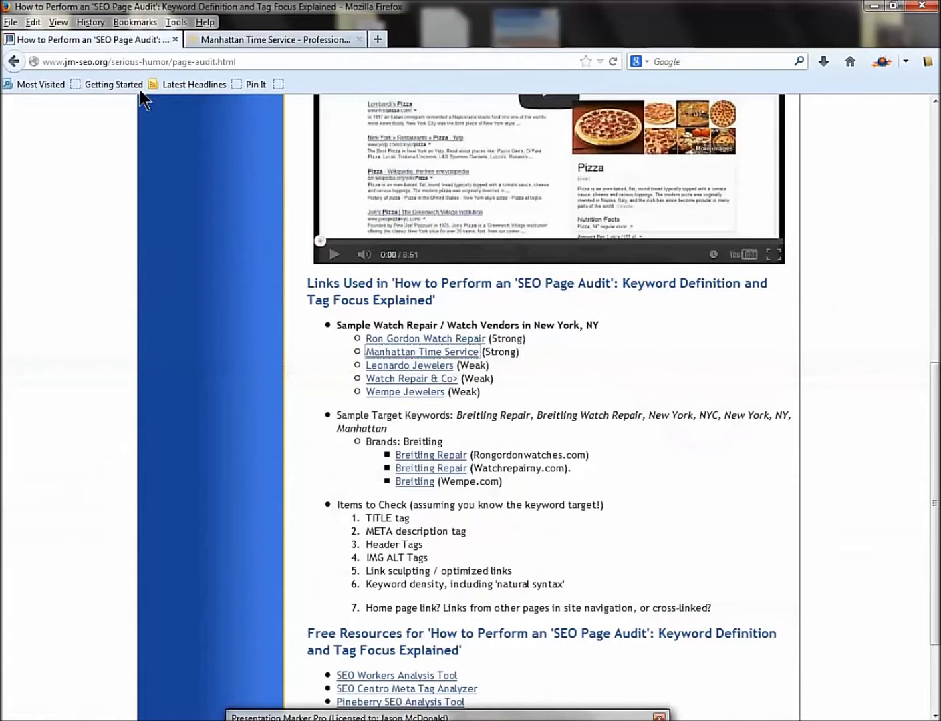
pyautogui.rightClick(418, 340)
pyautogui.click(445, 349)
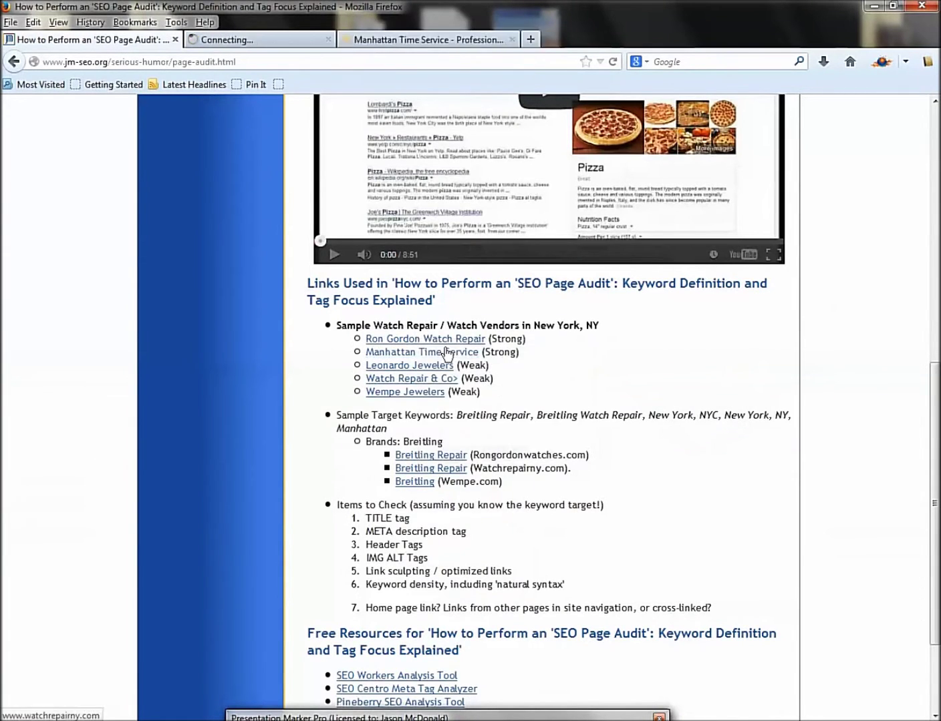
pyautogui.click(258, 40)
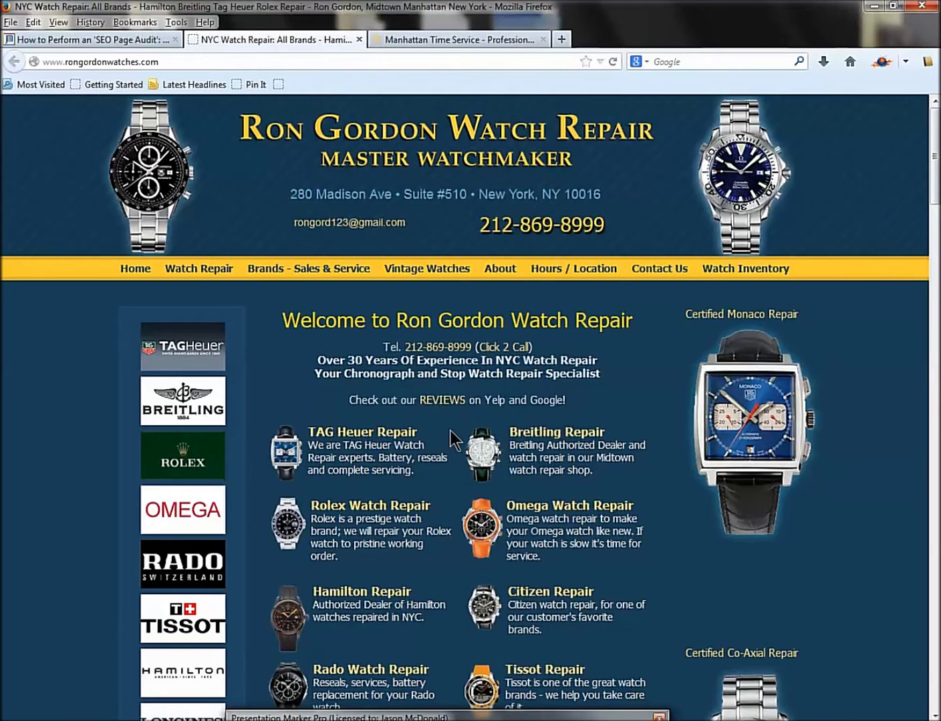
# - Close both watch vendor tabs and highlight the sample target keywords on the audit page
pyautogui.click(521, 42)
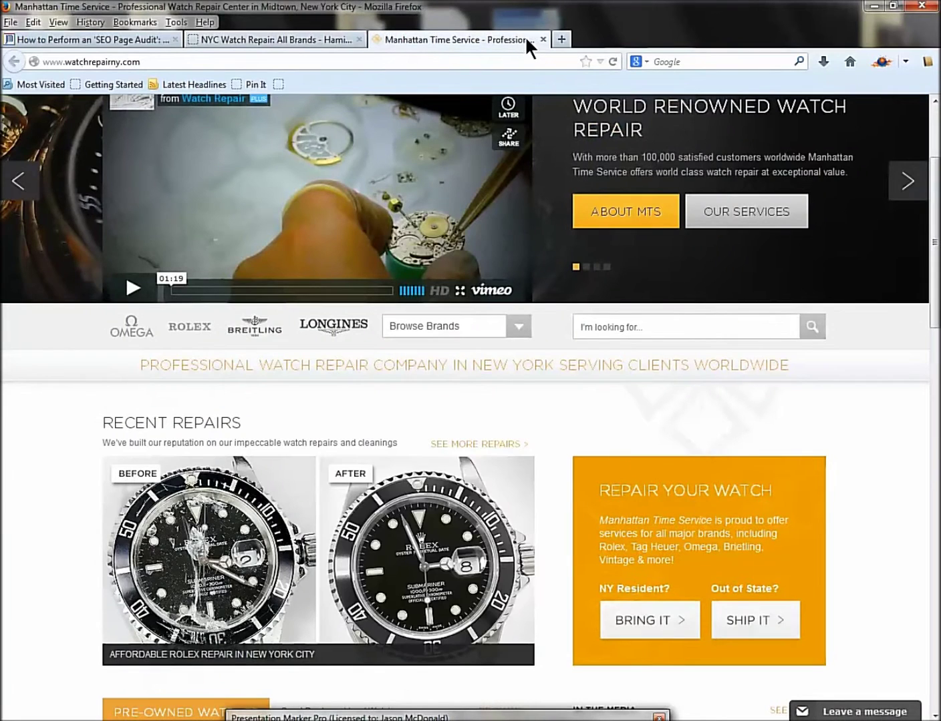
pyautogui.click(542, 40)
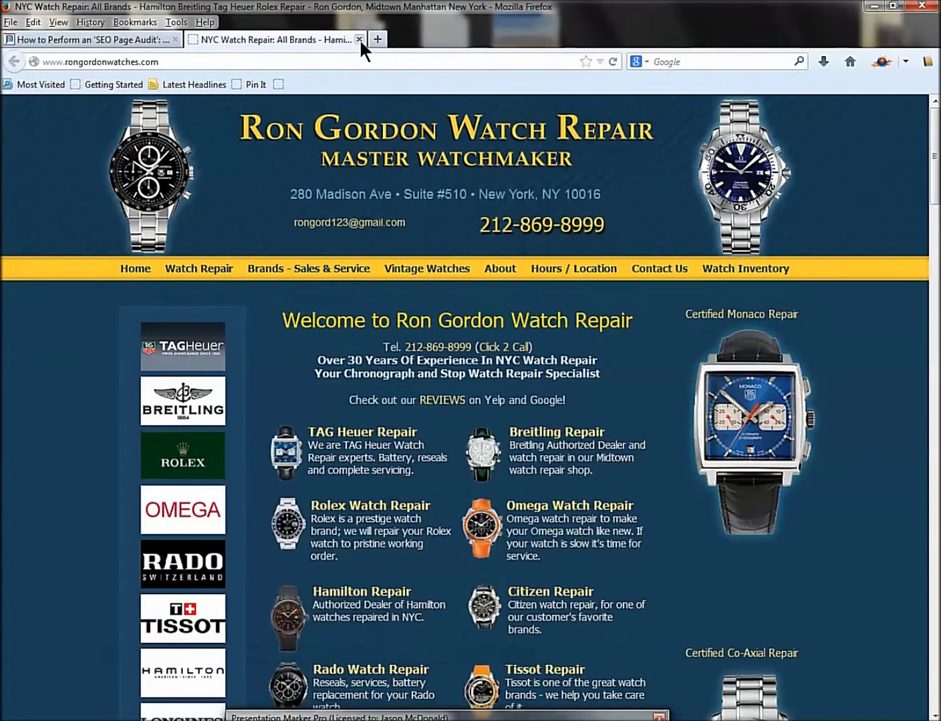
pyautogui.click(359, 40)
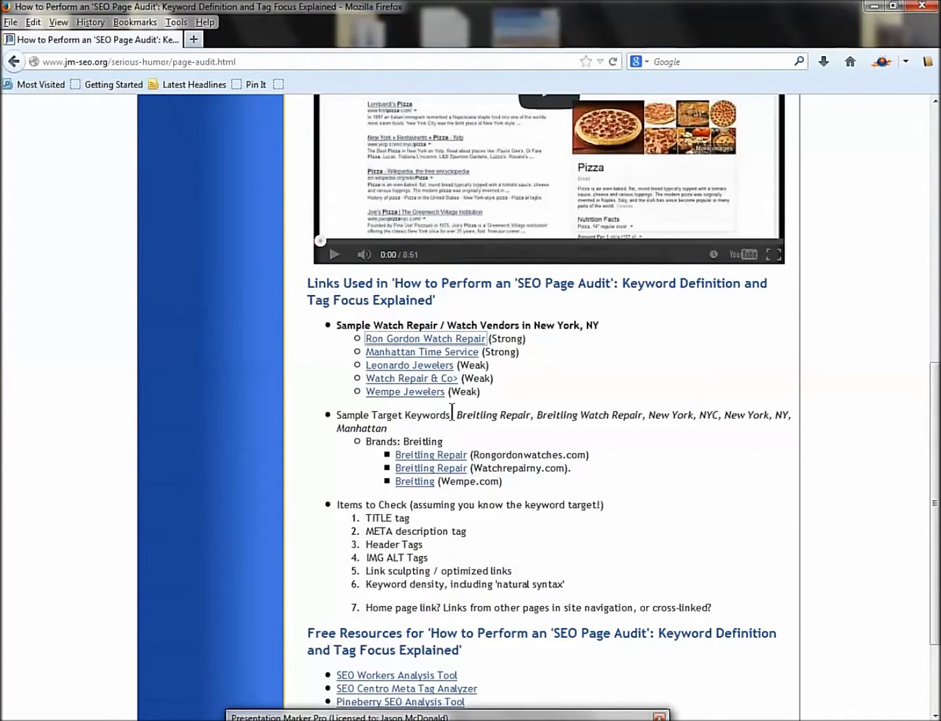
pyautogui.moveTo(456, 415); pyautogui.dragTo(471, 434)
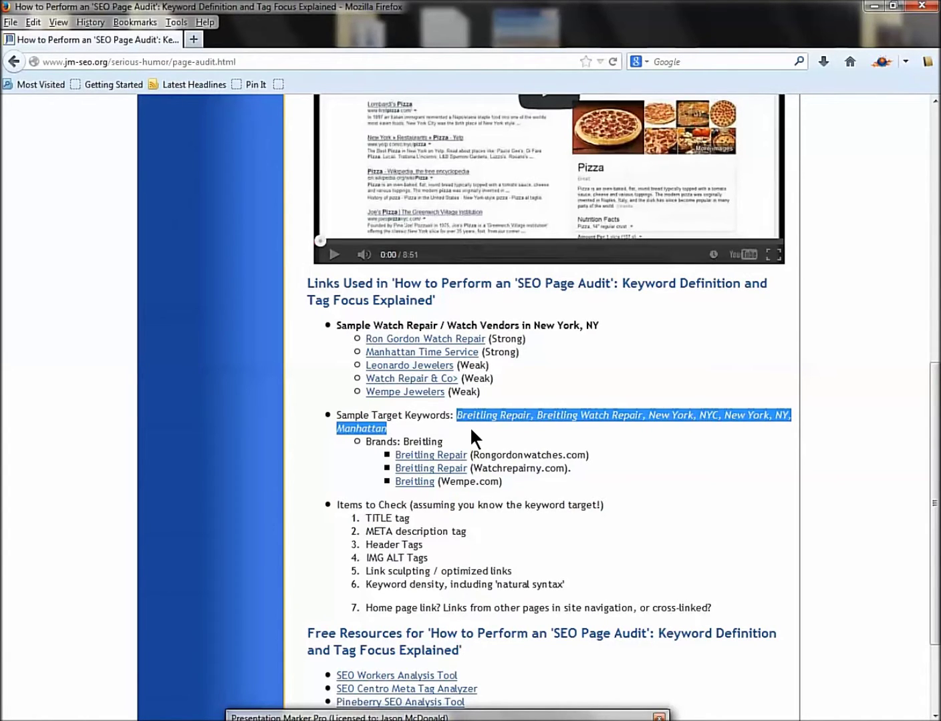
pyautogui.click(471, 429)
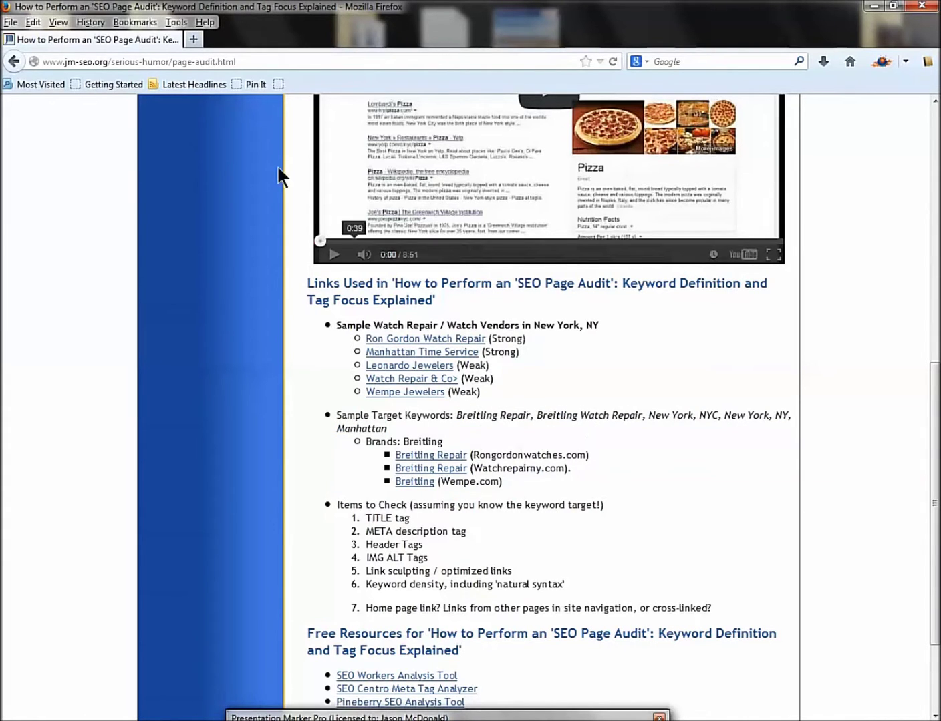
# - Open google.com in a new tab
pyautogui.click(193, 40)
pyautogui.write('google.com/')
pyautogui.press('Return')
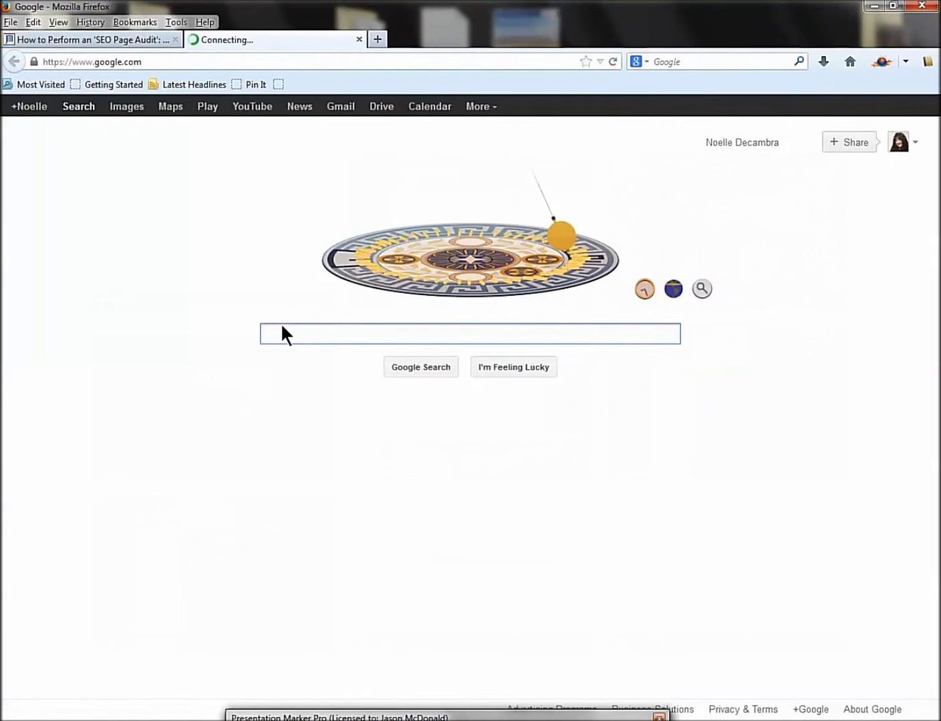
pyautogui.write('watch rep')
pyautogui.write('air')
pyautogui.press('BackSpace')
pyautogui.press('BackSpace')
pyautogui.press('BackSpace')
pyautogui.press('BackSpace')
pyautogui.press('BackSpace')
pyautogui.press('BackSpace')
pyautogui.press('BackSpace')
pyautogui.press('BackSpace')
pyautogui.press('BackSpace')
pyautogui.press('BackSpace')
pyautogui.press('BackSpace')
pyautogui.press('BackSpace')
pyautogui.press('BackSpace')
pyautogui.write('wal')
pyautogui.press('BackSpace')
pyautogui.press('BackSpace')
pyautogui.press('BackSpace')
# - Search Google for "breitling repair nyc", look through the ads and organic results, and close the results tab
pyautogui.write('breitling repair nyc')
pyautogui.press('Return')
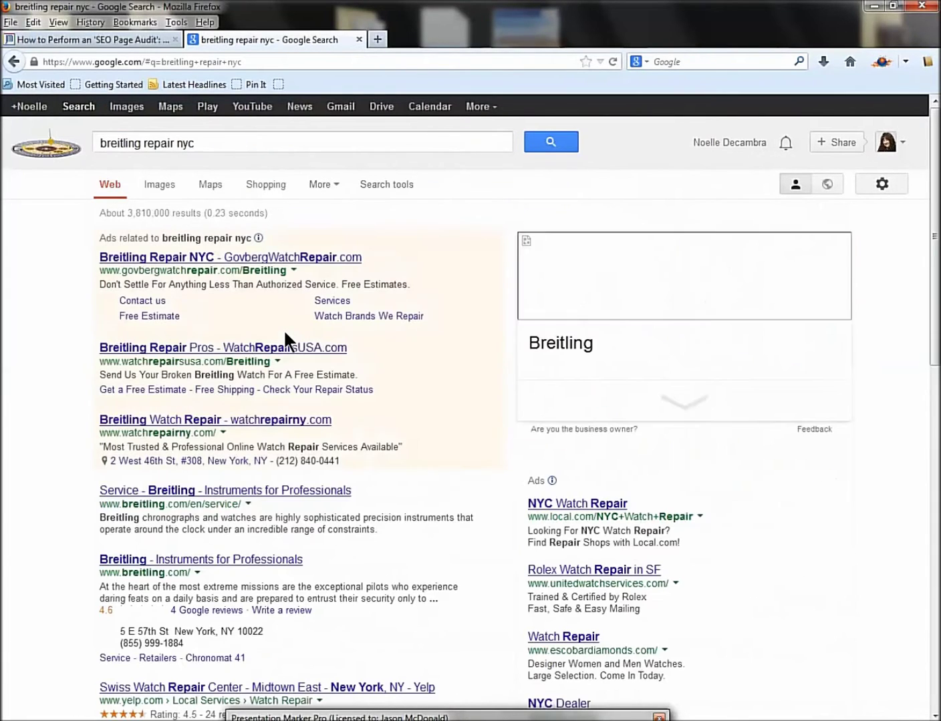
pyautogui.scroll(-5, 191, 268)
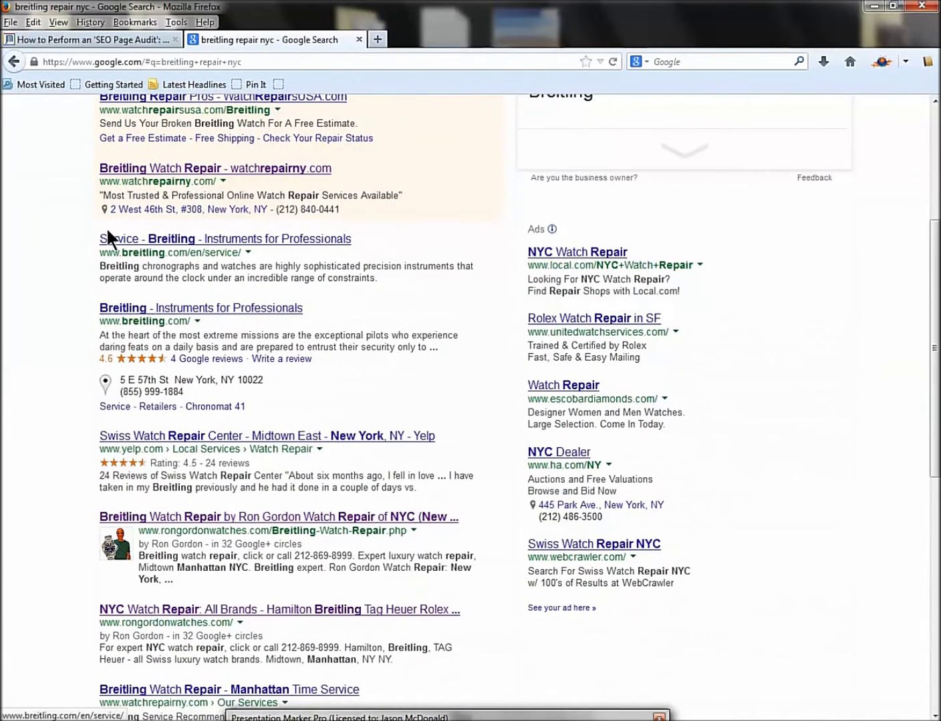
pyautogui.scroll(-1, 163, 529)
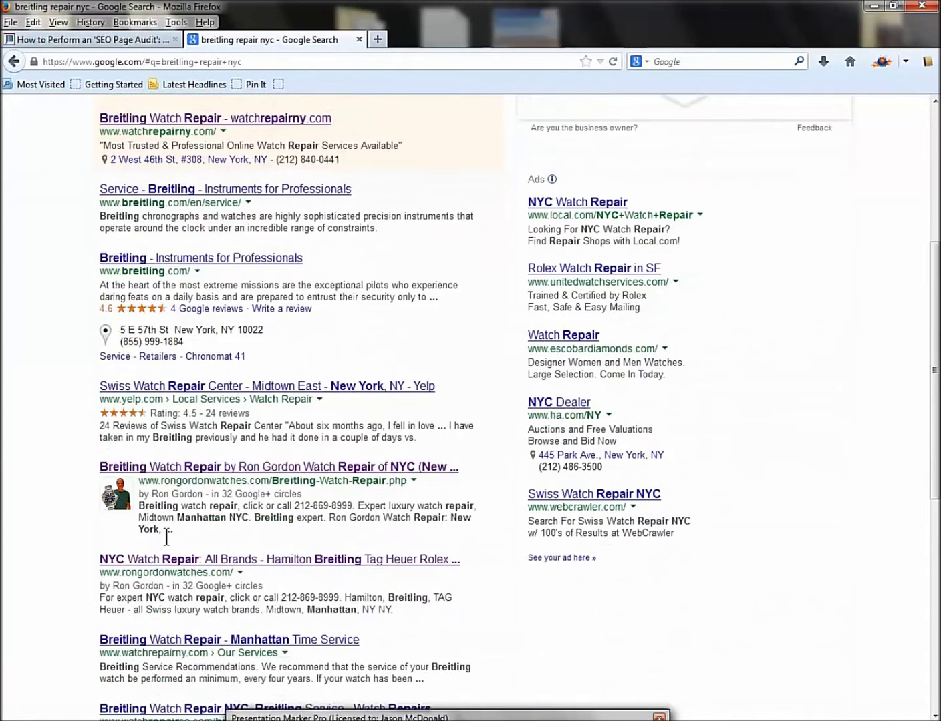
pyautogui.scroll(-2, 166, 539)
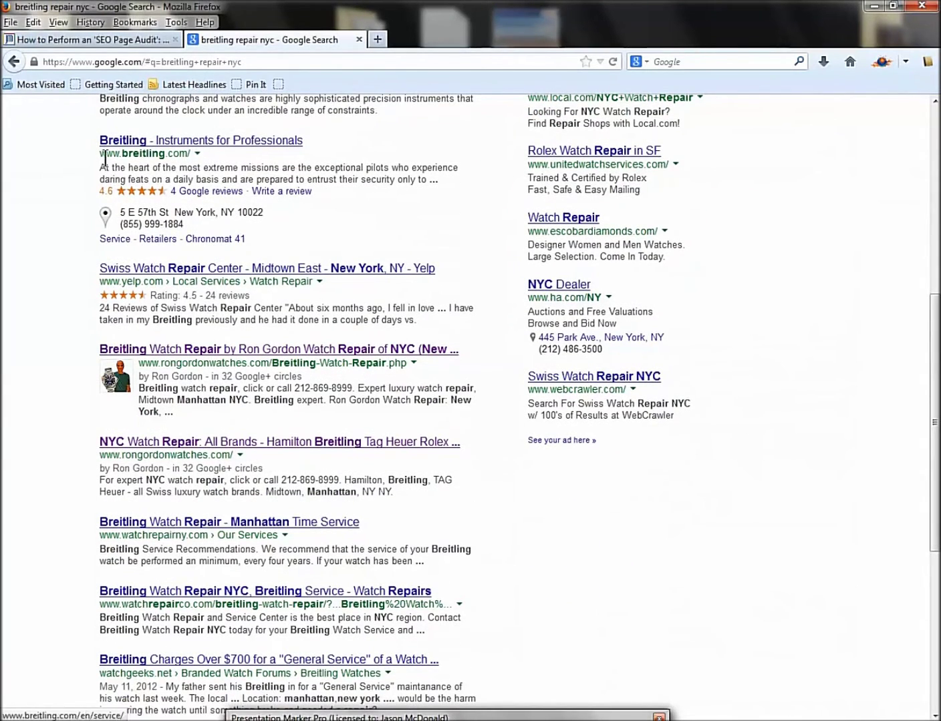
pyautogui.click(357, 39)
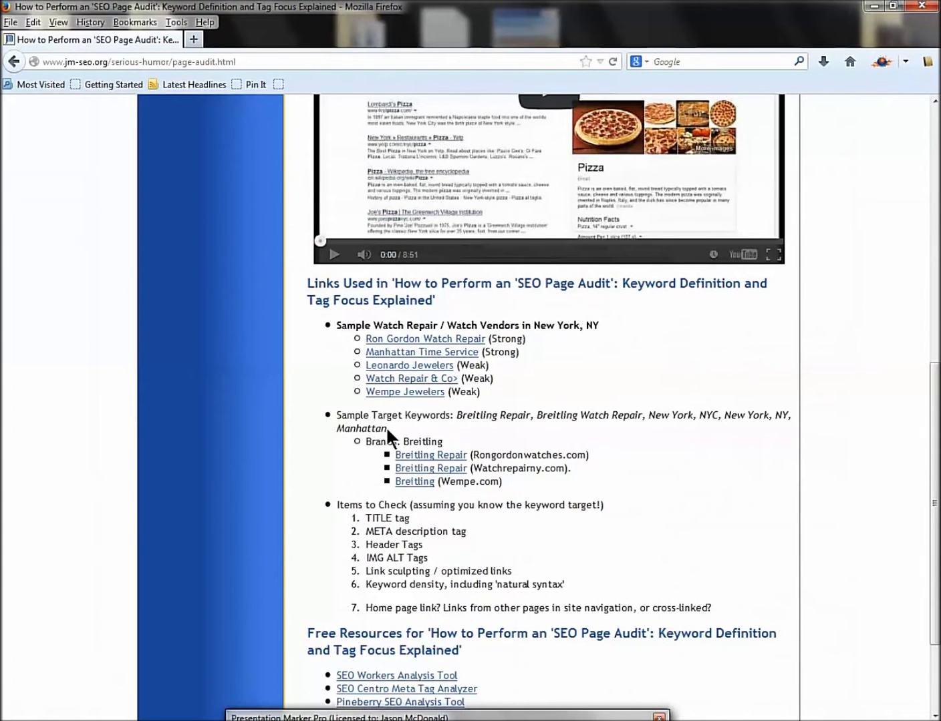
# - Open the Rongordonwatches.com Breitling Repair link in a new tab and highlight the target phrase in its page heading
pyautogui.rightClick(431, 457)
pyautogui.click(457, 467)
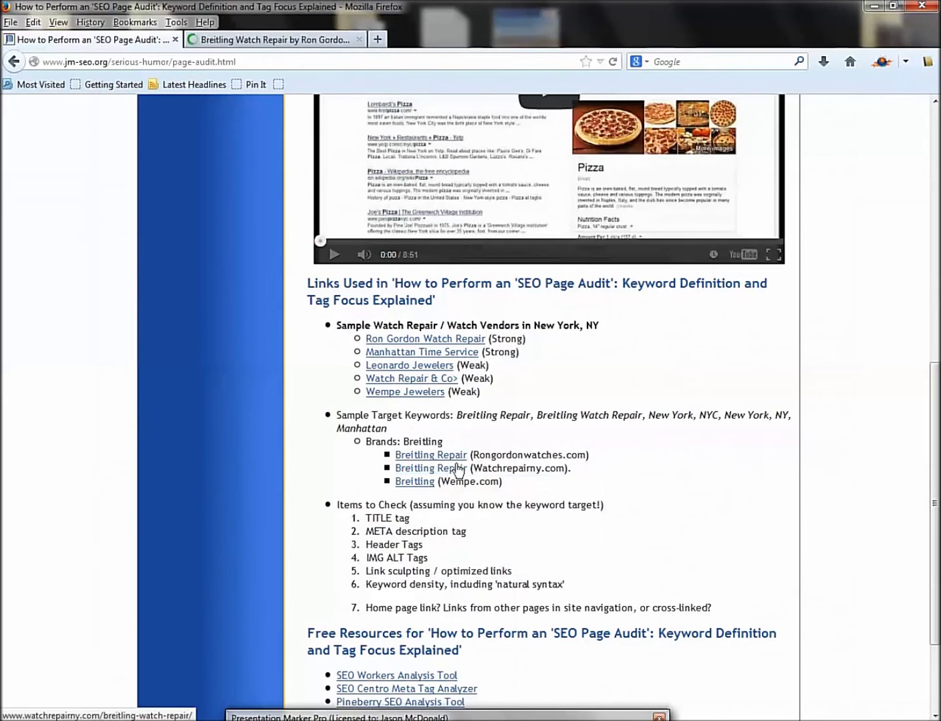
pyautogui.click(260, 41)
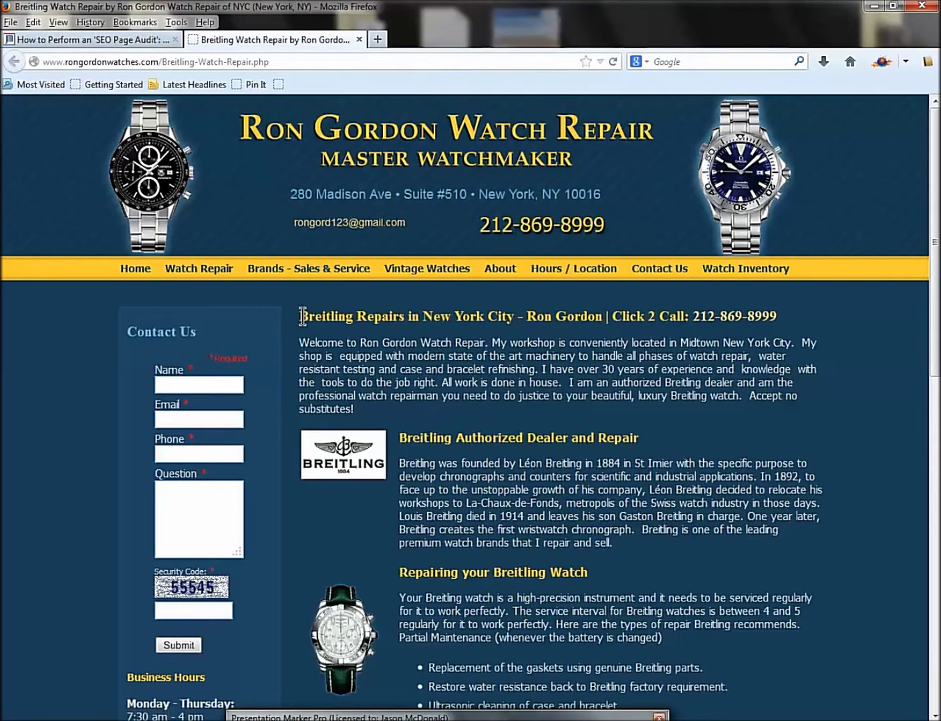
pyautogui.moveTo(299, 317); pyautogui.dragTo(400, 322)
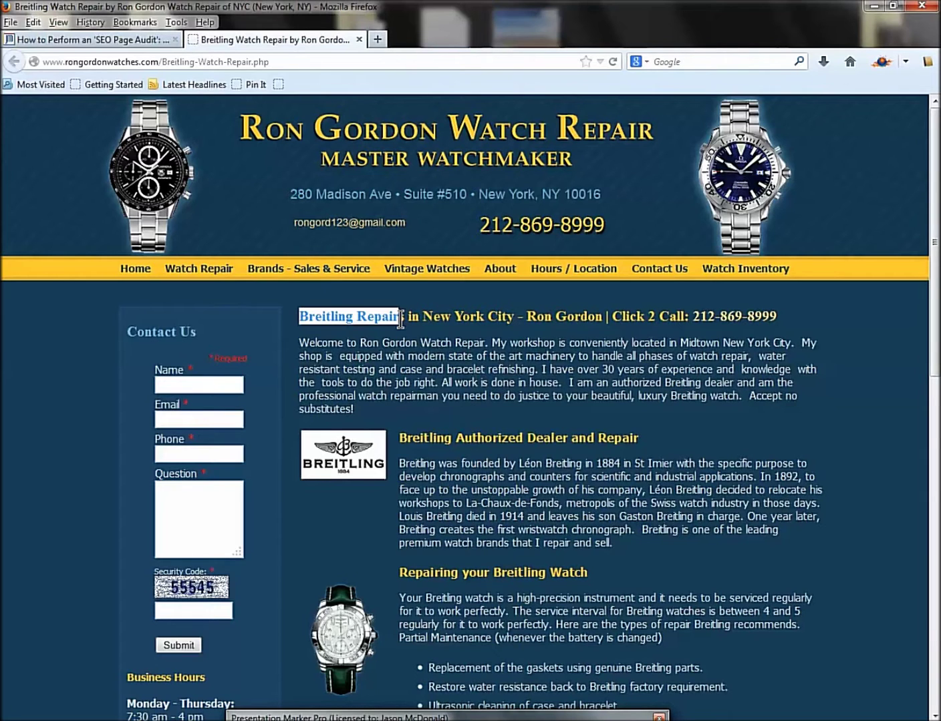
# - Return to the SEO audit page and review the numbered list of items to check, from TITLE tag to keyword density
pyautogui.click(78, 41)
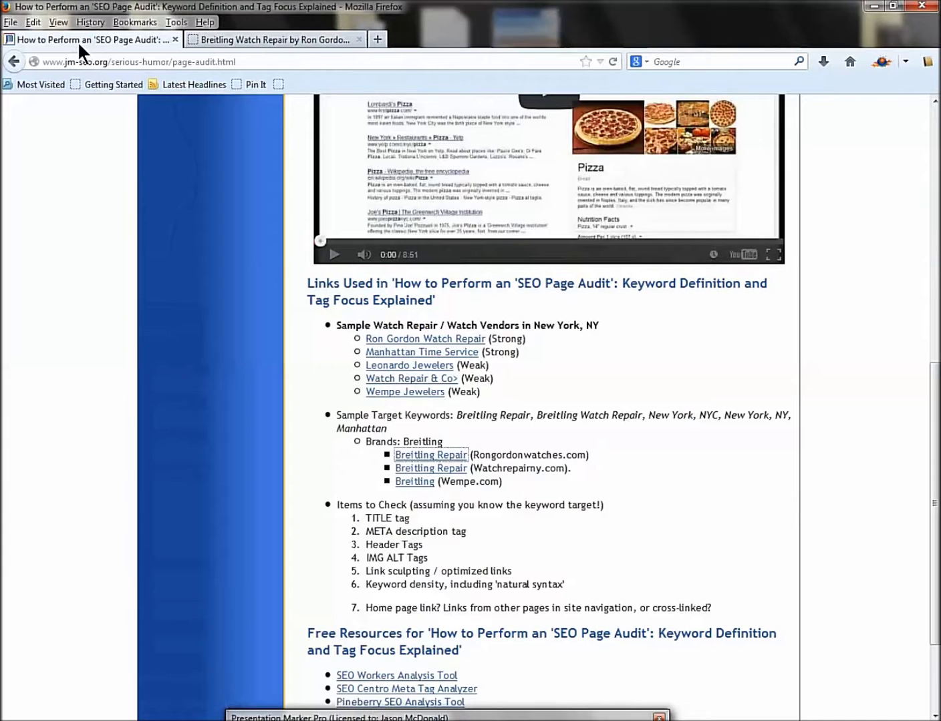
pyautogui.scroll(-3, 535, 500)
pyautogui.moveTo(373, 386); pyautogui.dragTo(474, 460)
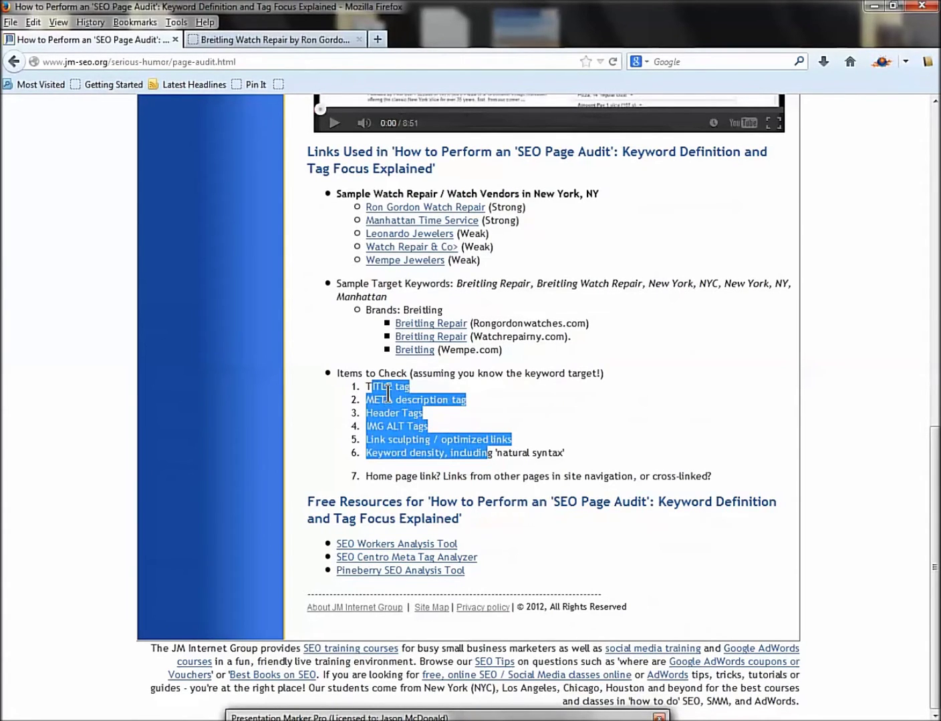
pyautogui.click(368, 386)
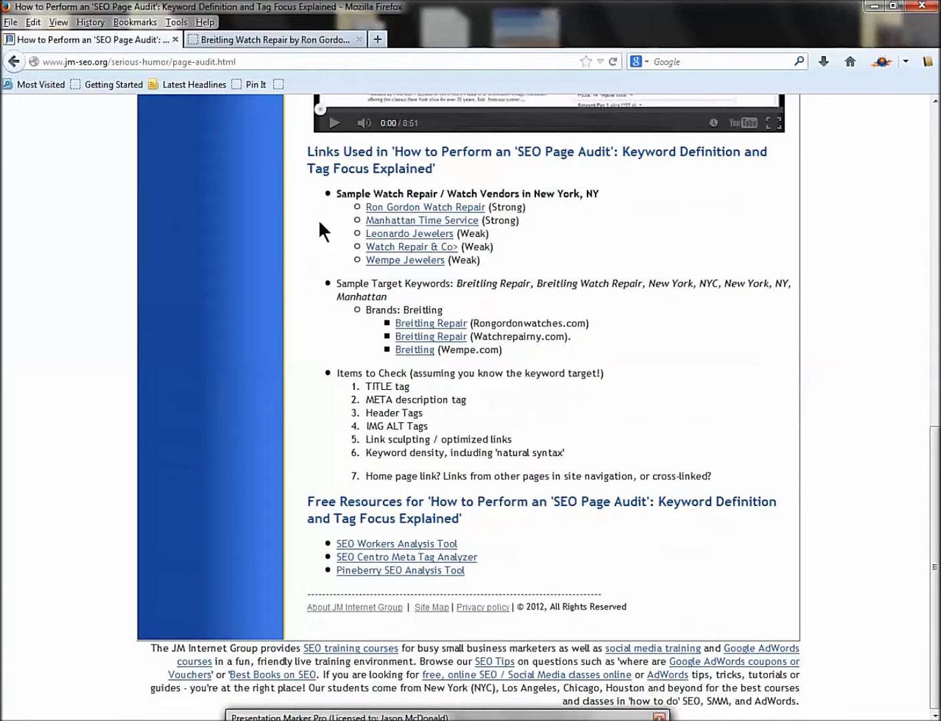
# - Display the HTML source of the Ron Gordon Breitling Watch Repair page
pyautogui.click(246, 41)
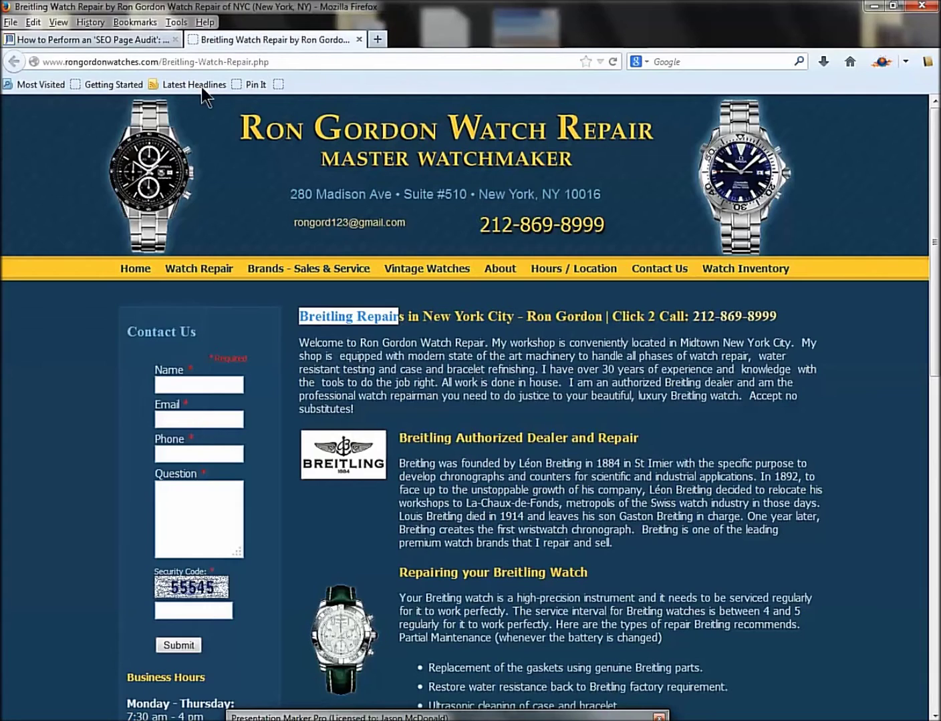
pyautogui.rightClick(27, 353)
pyautogui.click(27, 352)
pyautogui.rightClick(29, 345)
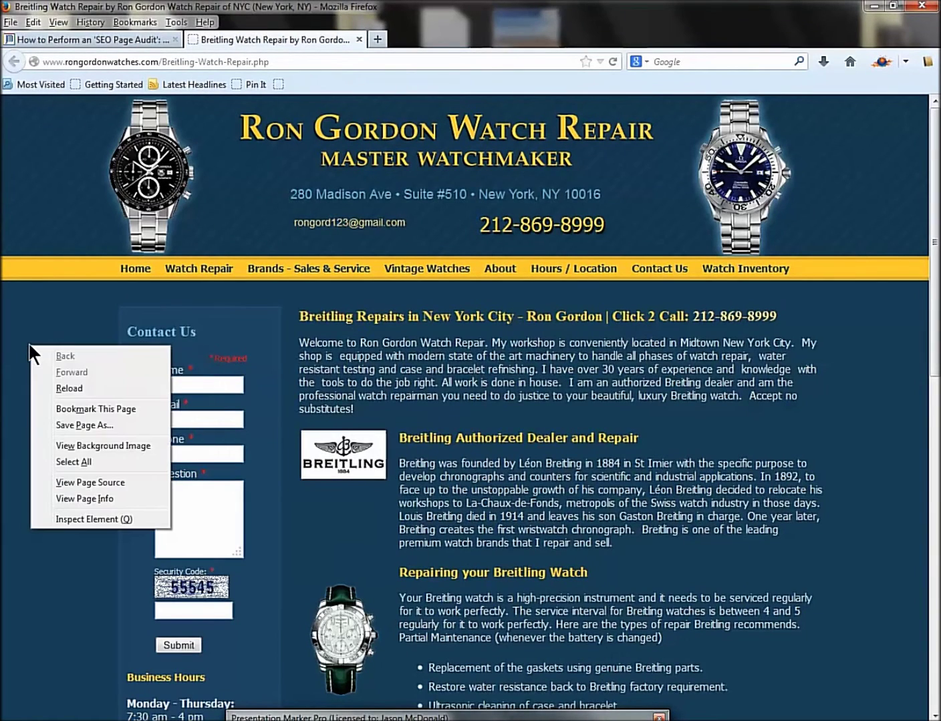
pyautogui.click(87, 478)
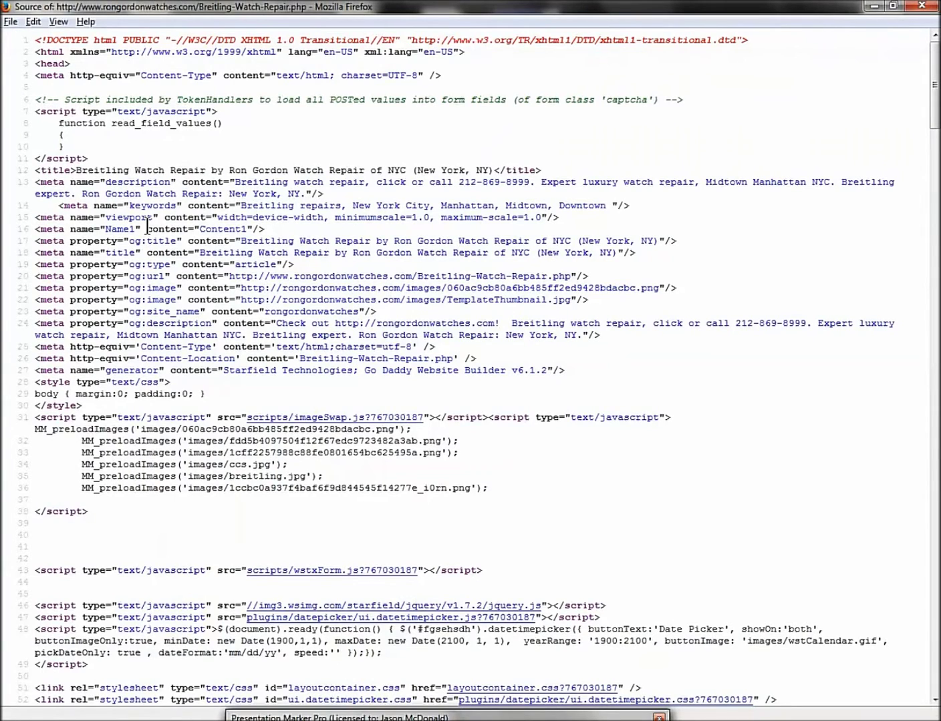
# - Find the keyword "breitling" in the page's HTML source
pyautogui.hotkey('ctrl', 'f')
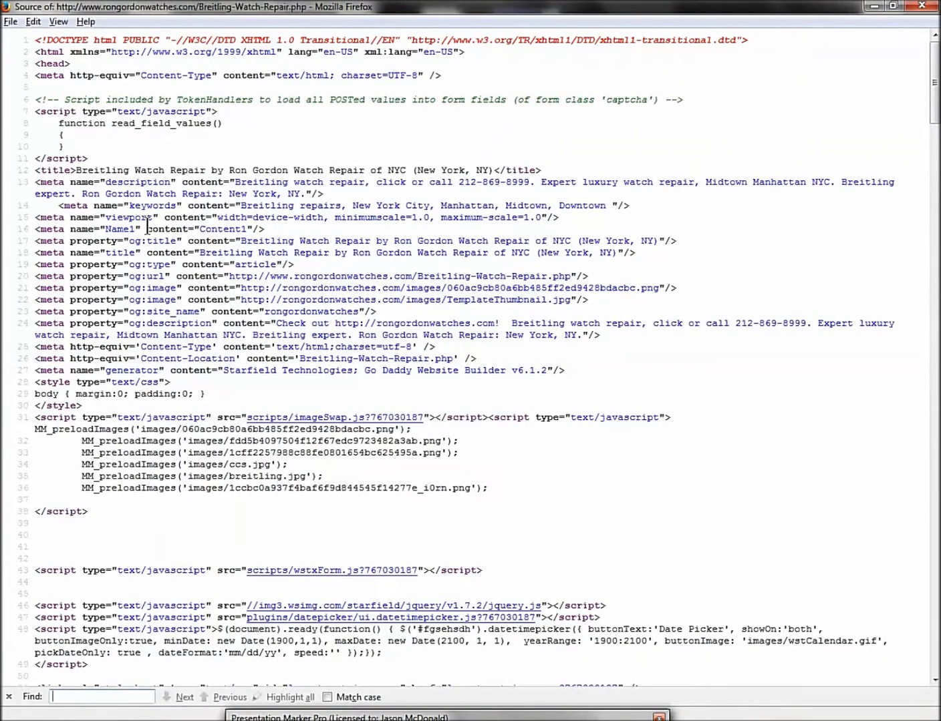
pyautogui.write('b')
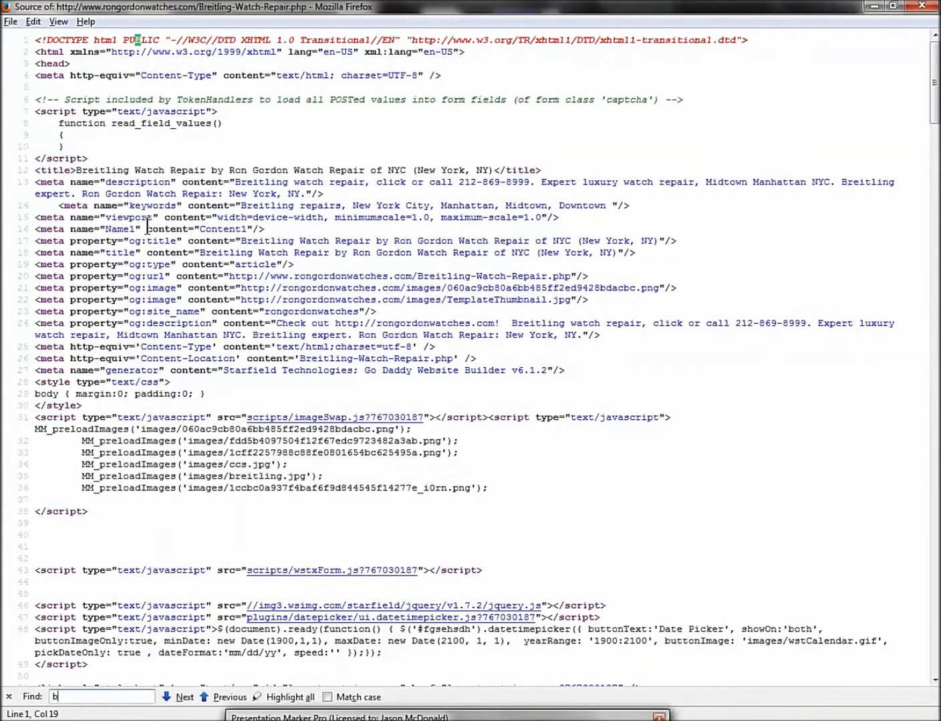
pyautogui.write('reitling')
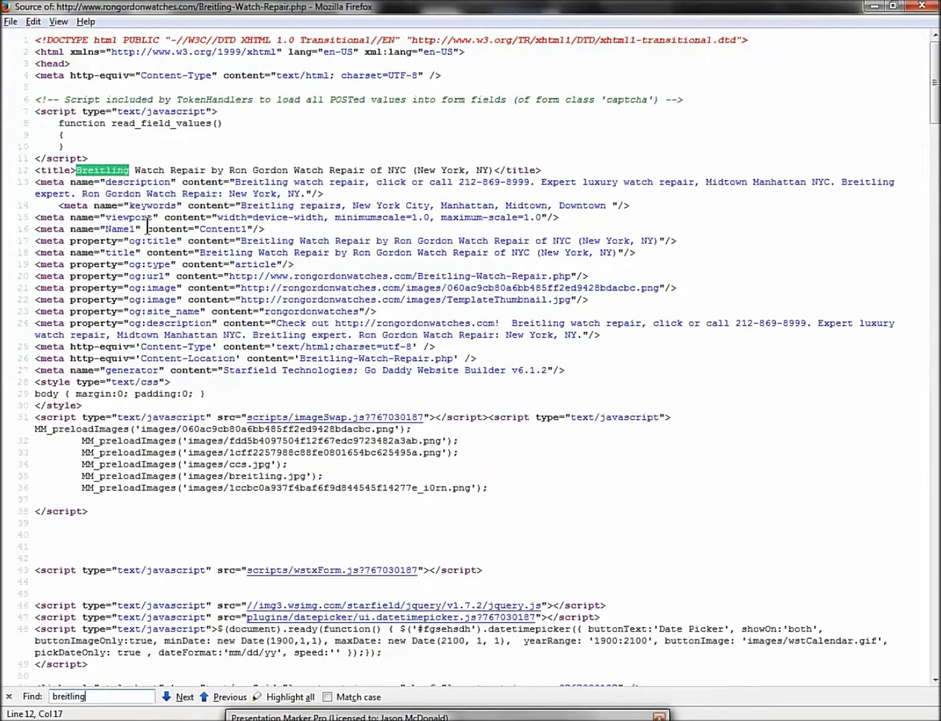
# - Highlight every occurrence of "breitling" in the source code and examine the keyword's placement in the TITLE tag
pyautogui.click(307, 699)
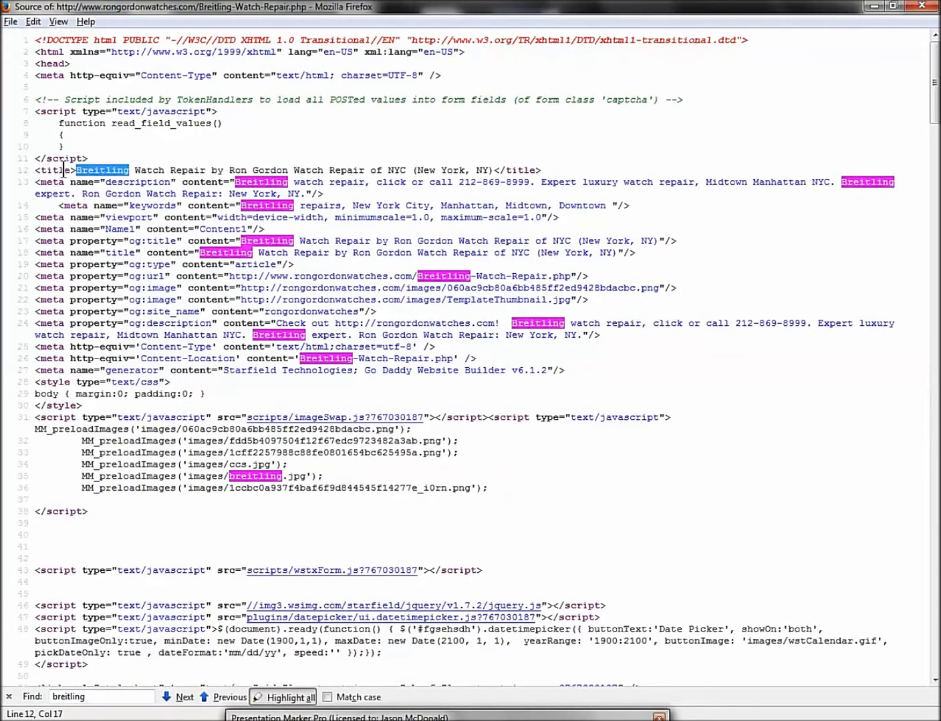
pyautogui.moveTo(36, 171); pyautogui.dragTo(68, 175)
pyautogui.moveTo(74, 171); pyautogui.dragTo(79, 171)
pyautogui.click(101, 171)
pyautogui.click(187, 170)
# - Examine the H1 heading and the Breitling image's IMG tag with its ALT text in the page source
pyautogui.moveTo(935, 119); pyautogui.dragTo(914, 407)
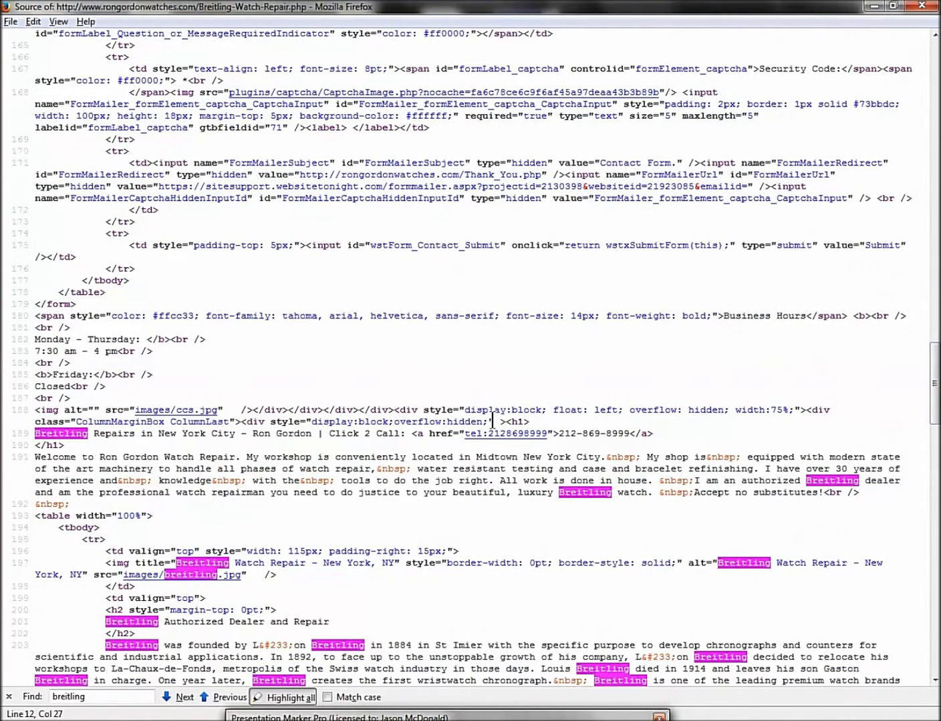
pyautogui.moveTo(505, 422); pyautogui.dragTo(527, 422)
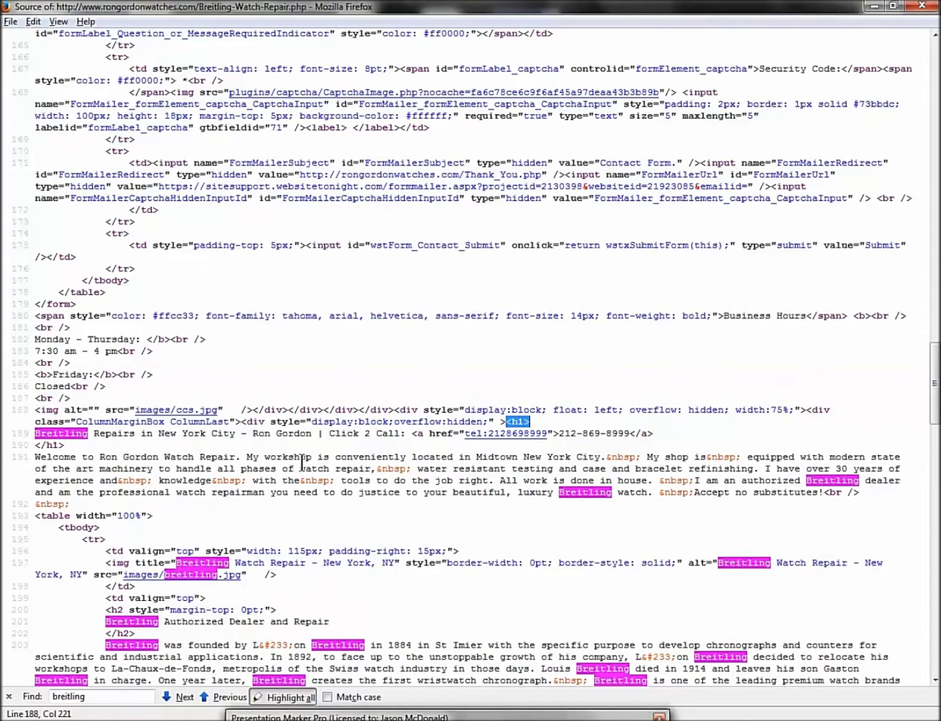
pyautogui.scroll(-5, 303, 494)
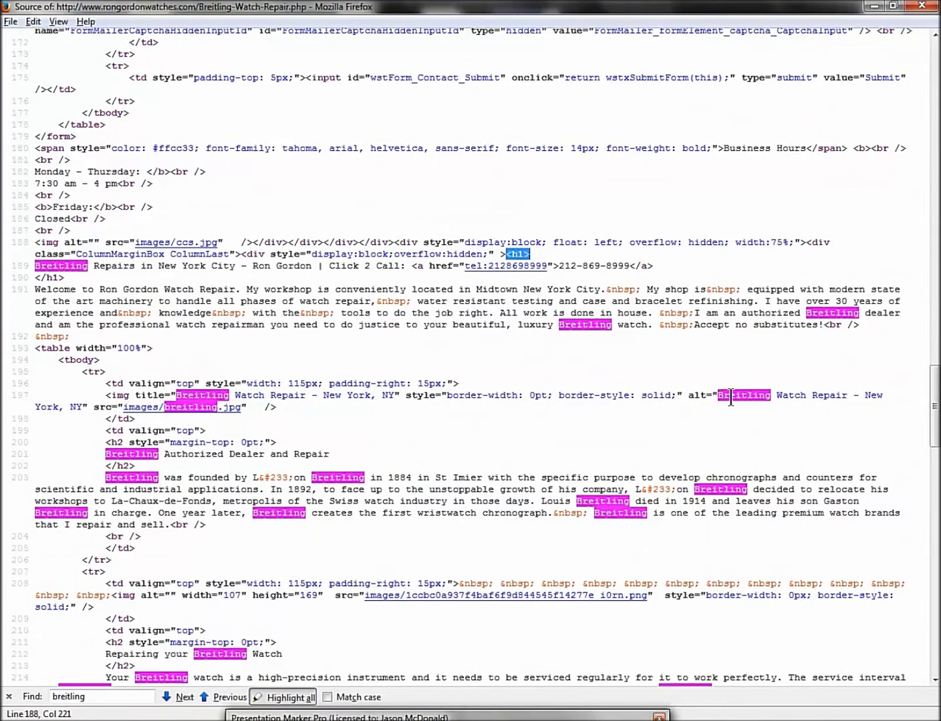
pyautogui.moveTo(106, 395); pyautogui.dragTo(129, 395)
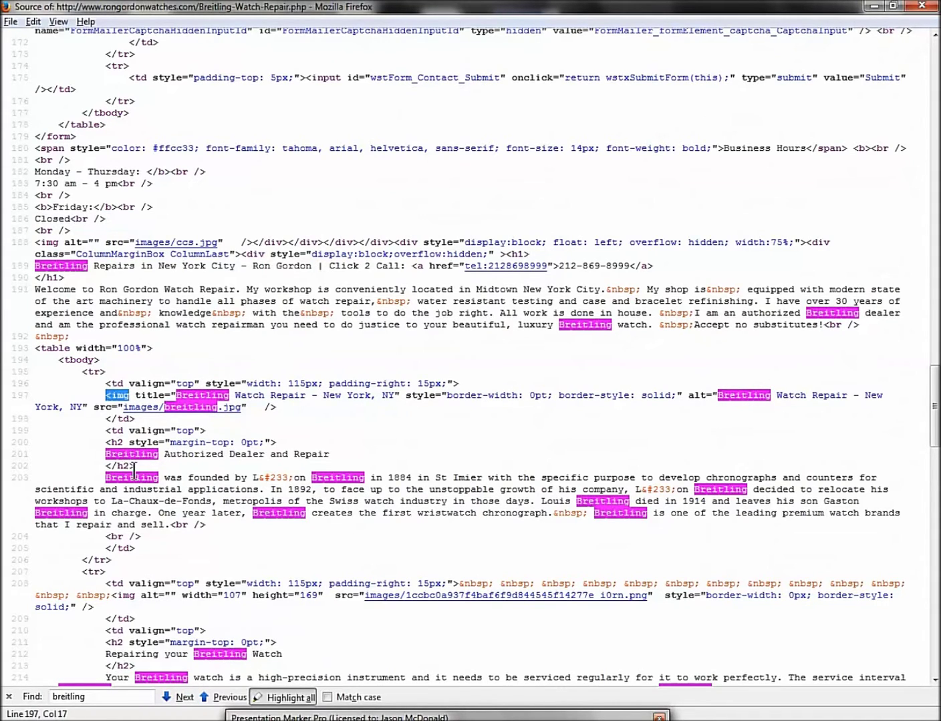
pyautogui.scroll(-2, 135, 469)
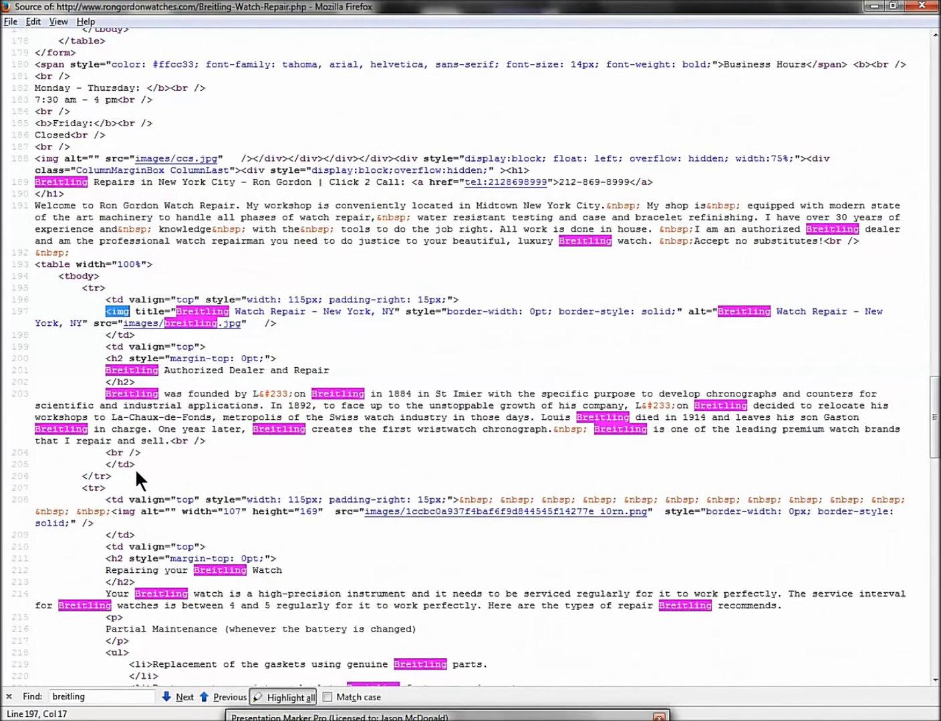
# - Close the source code, review the Breitling repair page's visible copy, and open the site's Home page
pyautogui.click(922, 5)
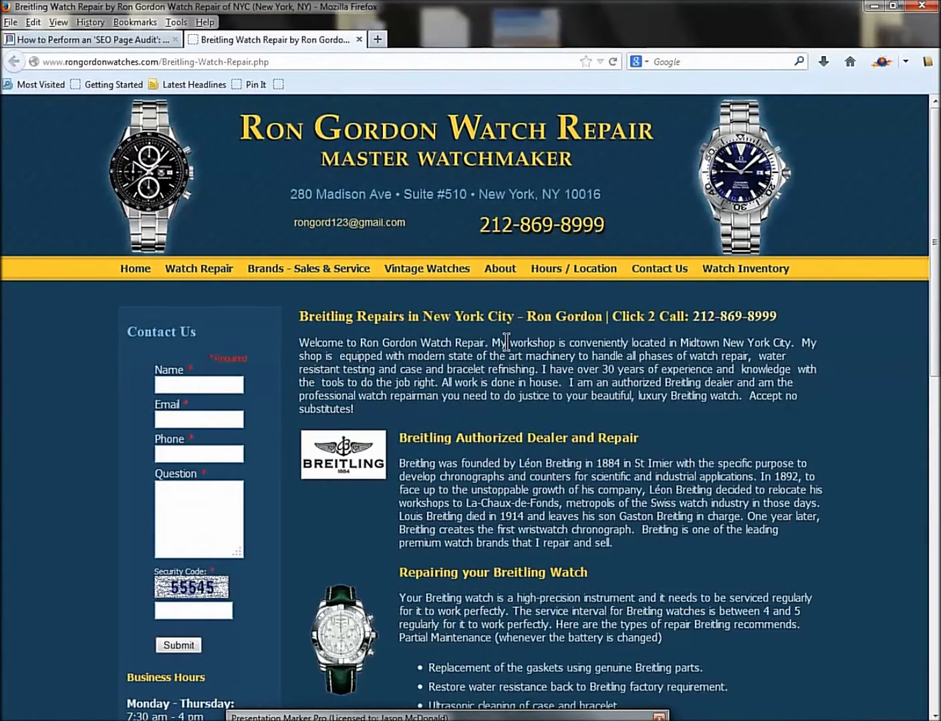
pyautogui.scroll(-6, 504, 348)
pyautogui.scroll(-5, 504, 350)
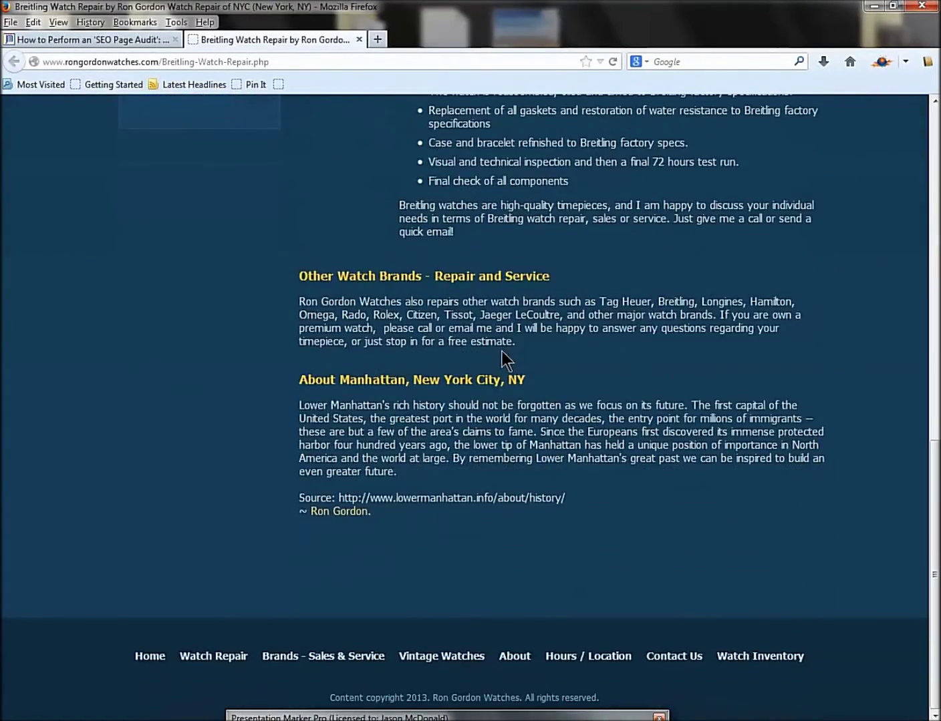
pyautogui.scroll(10, 435, 367)
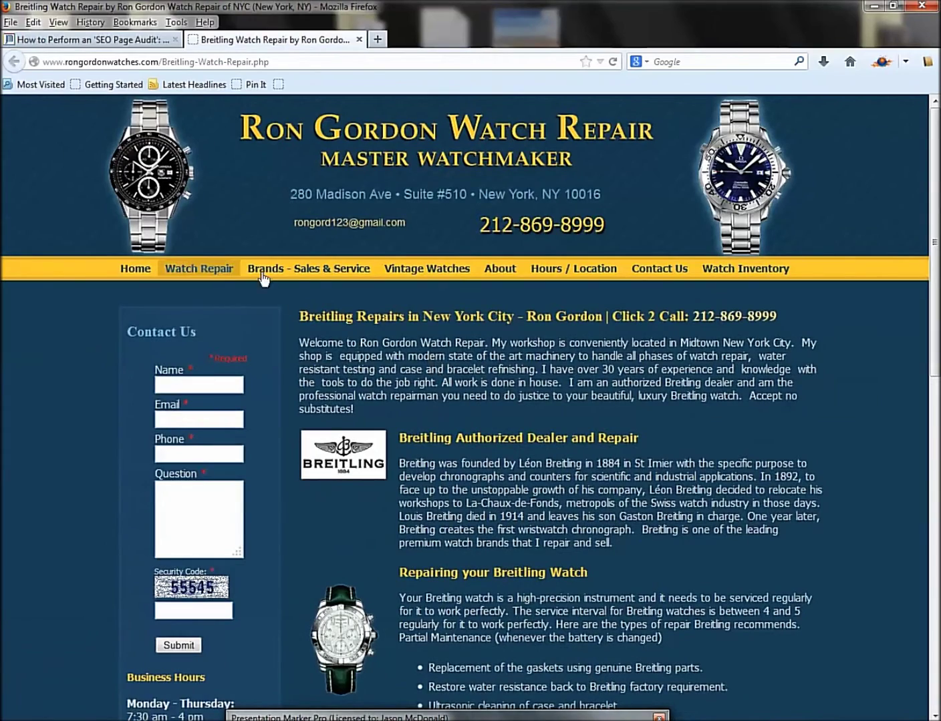
pyautogui.scroll(-4, 467, 468)
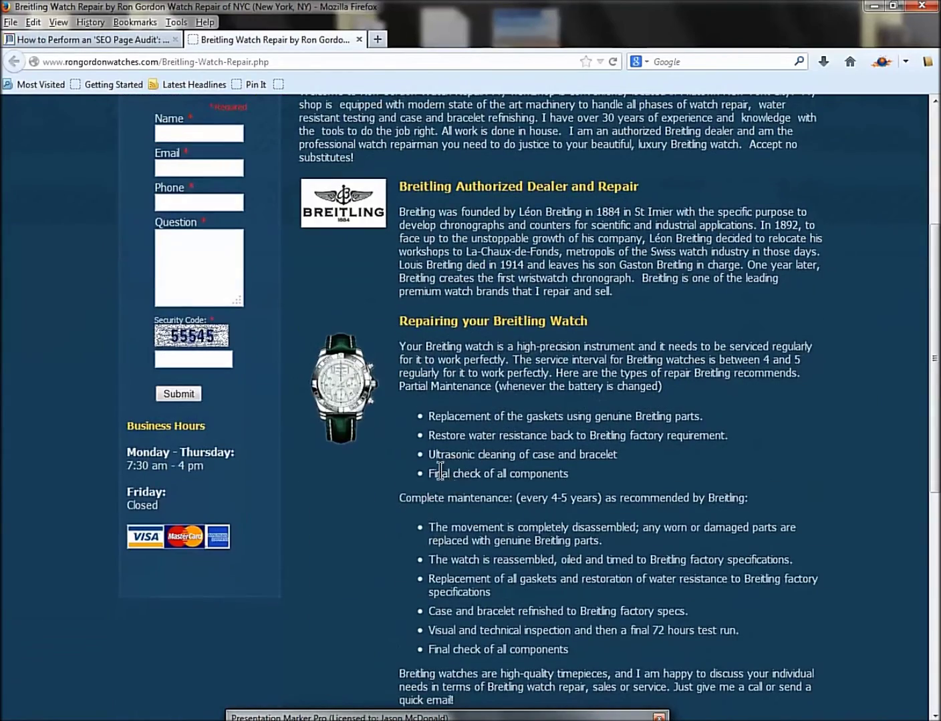
pyautogui.scroll(4, 443, 431)
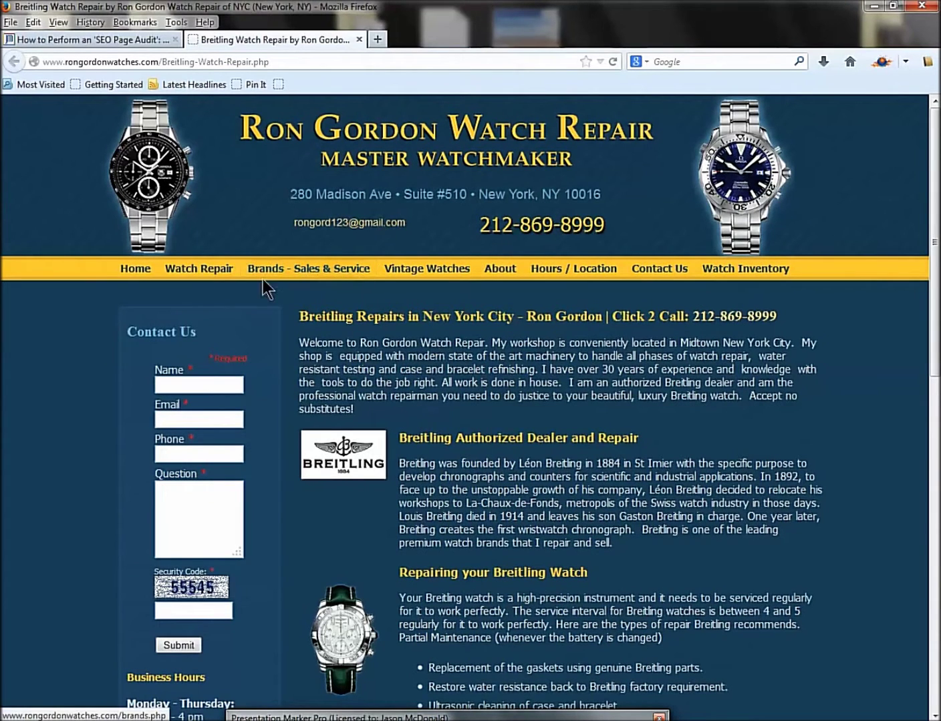
pyautogui.click(136, 269)
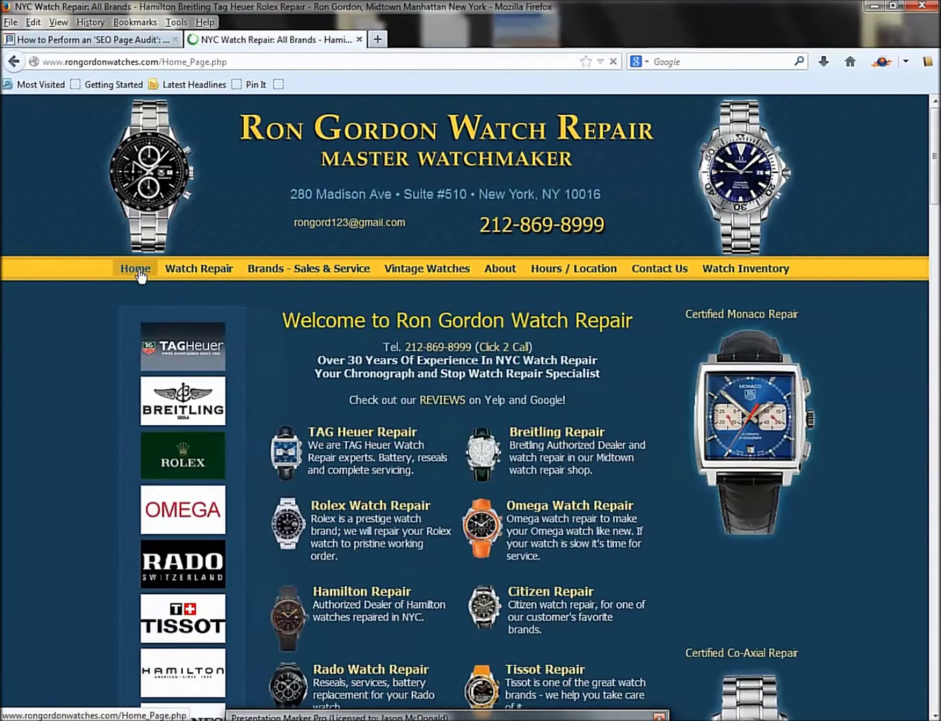
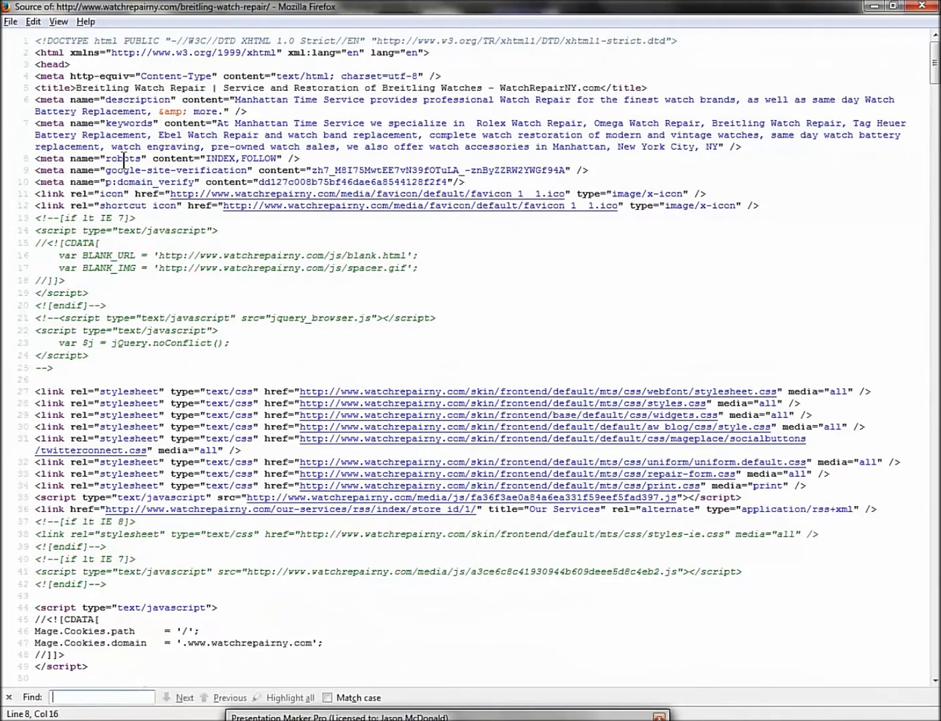
# - Highlight all occurrences of "breitling" in the watchrepairny.com page source and select the text of its TITLE tag
pyautogui.write('breitling')
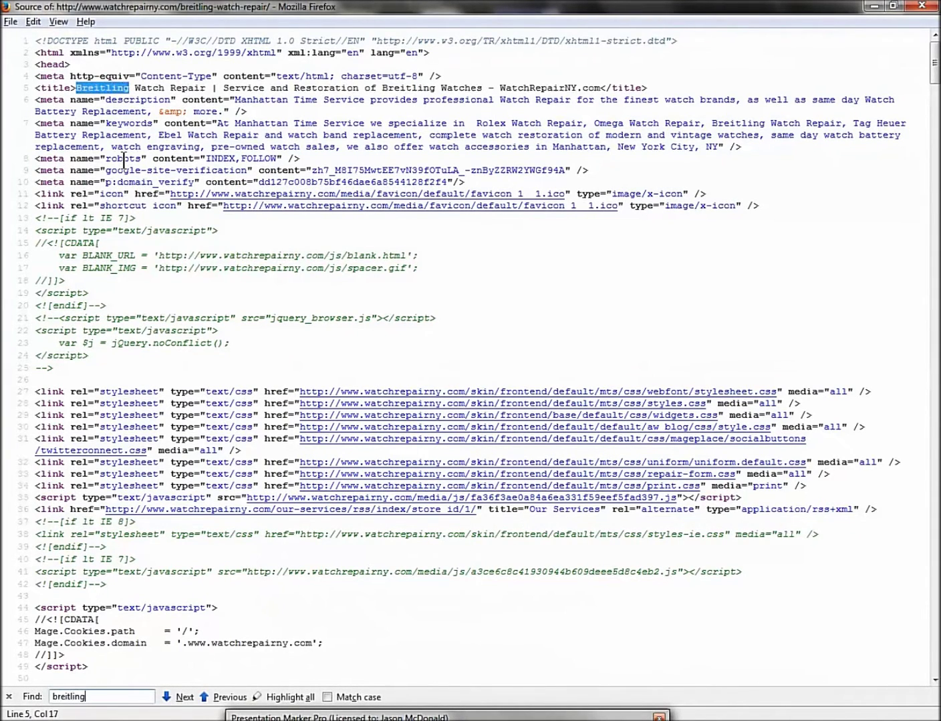
pyautogui.click(286, 694)
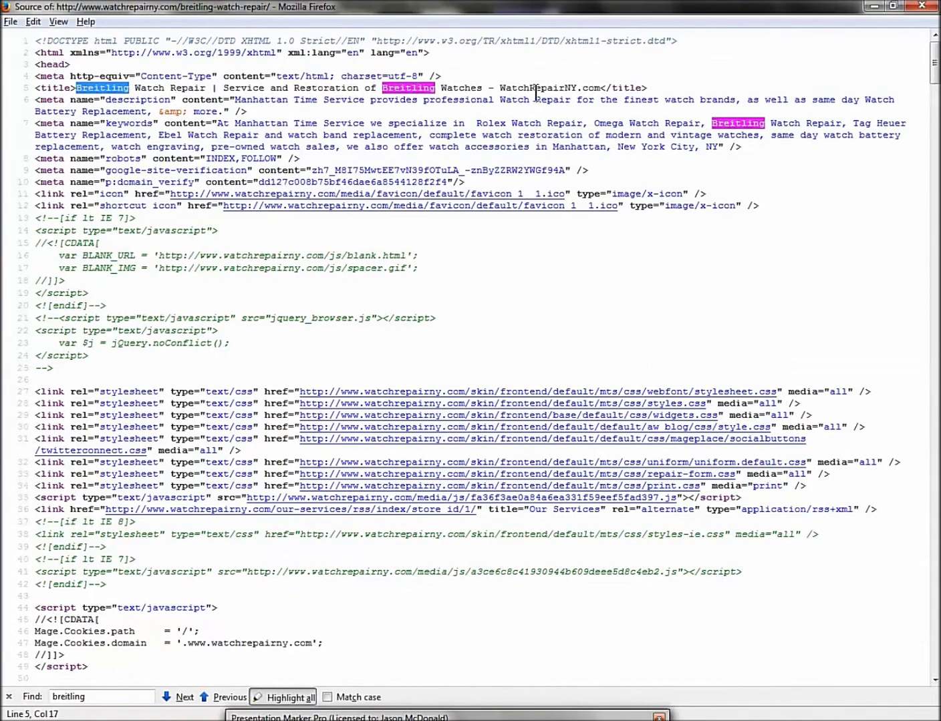
pyautogui.click(210, 88)
pyautogui.moveTo(76, 88); pyautogui.dragTo(599, 88)
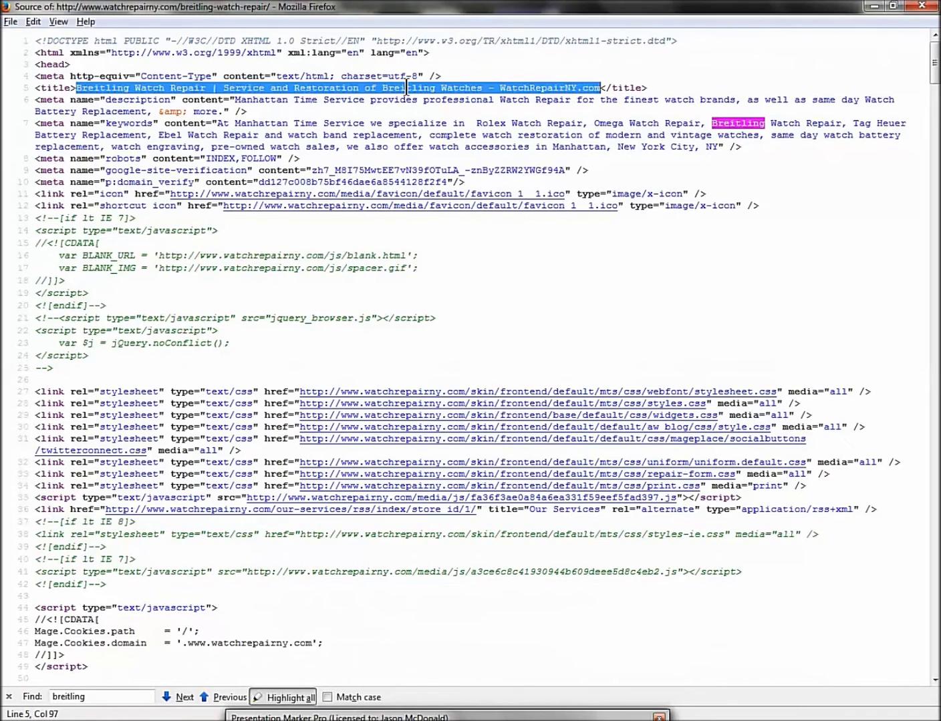
# - Examine the META description tag in the source and select its full content text
pyautogui.click(54, 100)
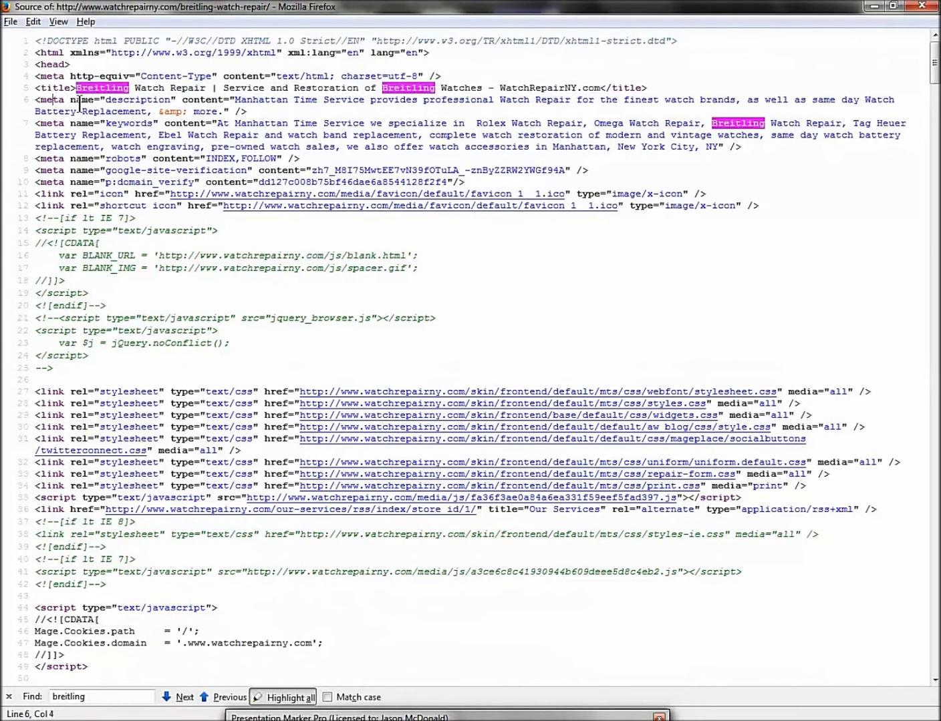
pyautogui.moveTo(100, 100); pyautogui.dragTo(160, 103)
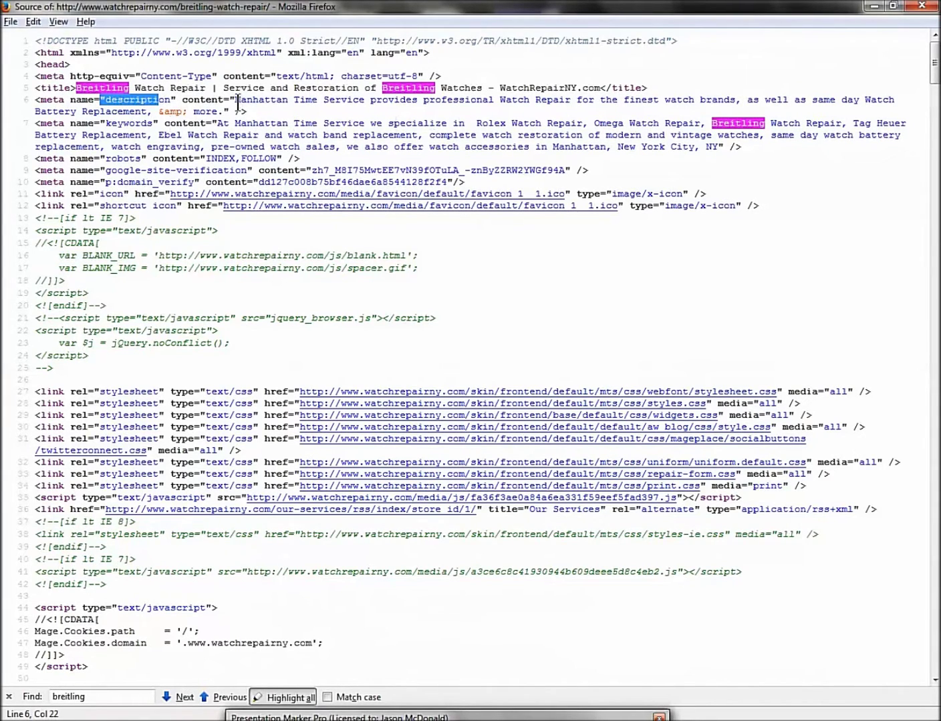
pyautogui.moveTo(235, 100); pyautogui.dragTo(232, 111)
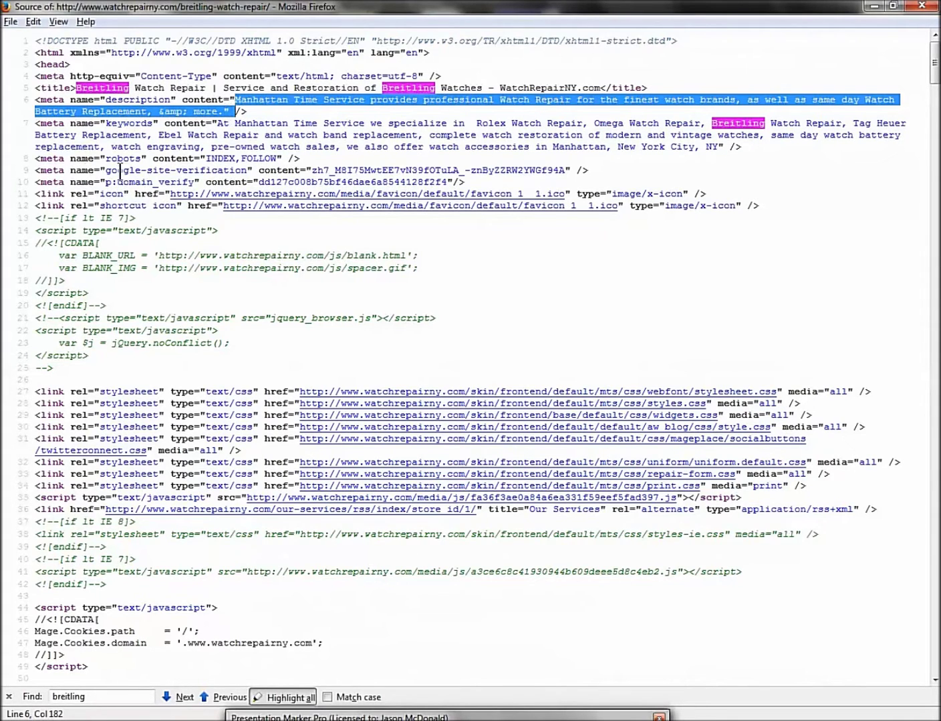
# - Search the source for "<h1" and select the contents of both the blog heading and the page-title heading
pyautogui.moveTo(934, 64); pyautogui.dragTo(936, 360)
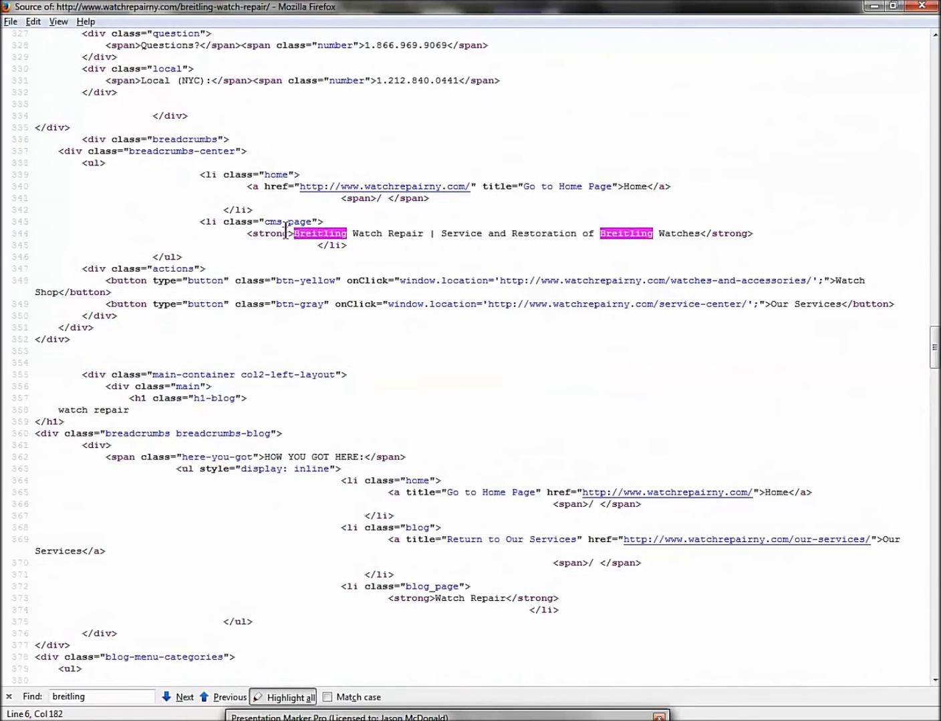
pyautogui.click(170, 214)
pyautogui.hotkey('ctrl', 'f')
pyautogui.write('<h1')
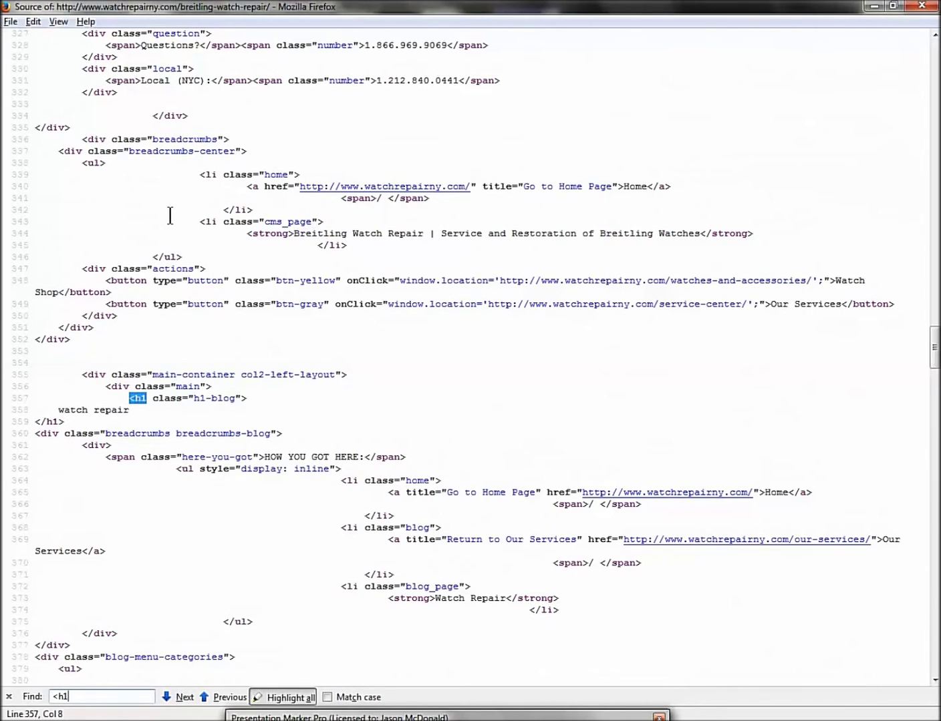
pyautogui.moveTo(129, 398); pyautogui.dragTo(128, 415)
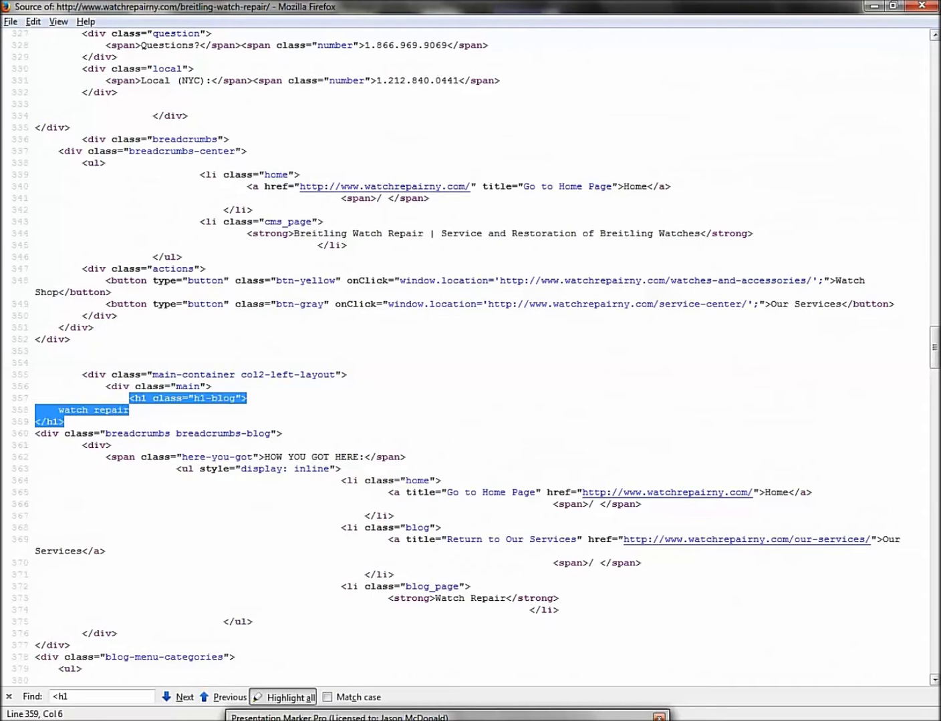
pyautogui.moveTo(934, 332); pyautogui.dragTo(927, 386)
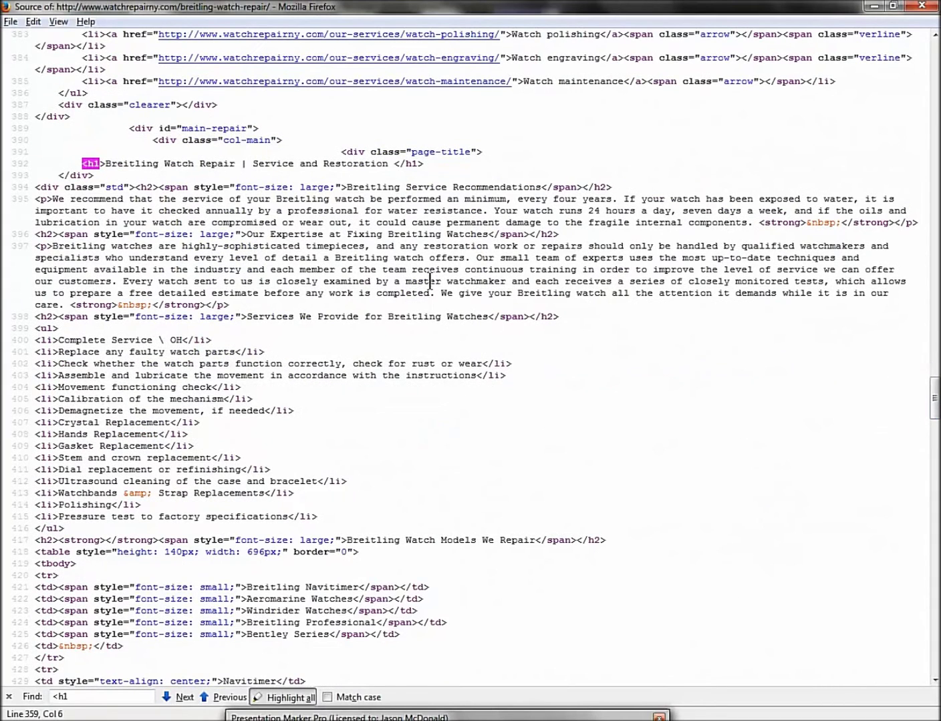
pyautogui.moveTo(106, 163); pyautogui.dragTo(387, 166)
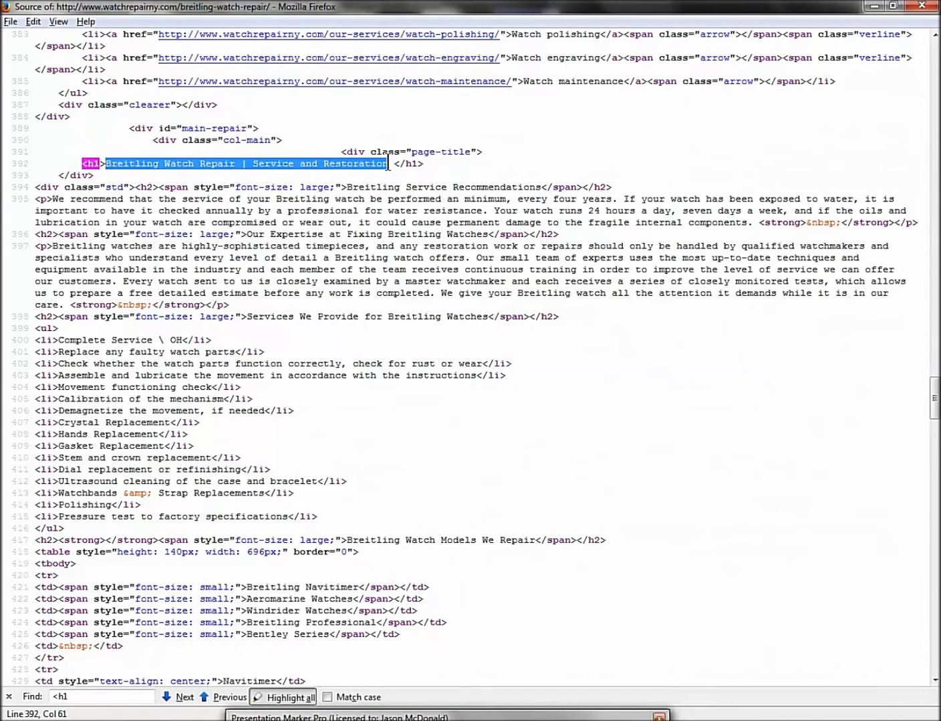
# - Search the source for alt=" with all matches highlighted and examine the image ALT attributes from header to footer
pyautogui.click(231, 251)
pyautogui.hotkey('ctrl', 'f')
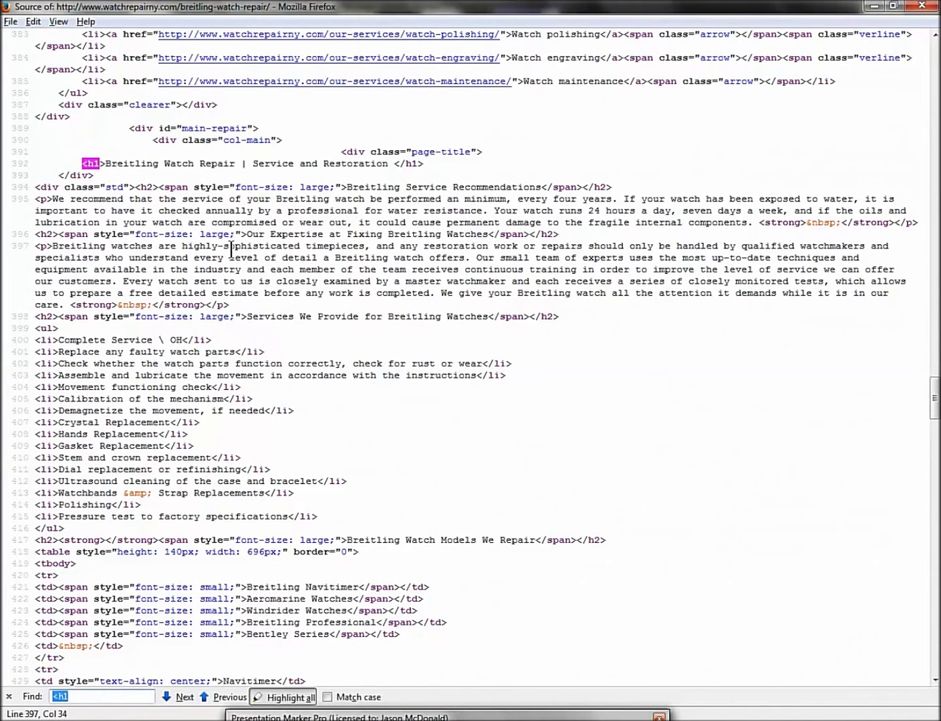
pyautogui.write('alt="')
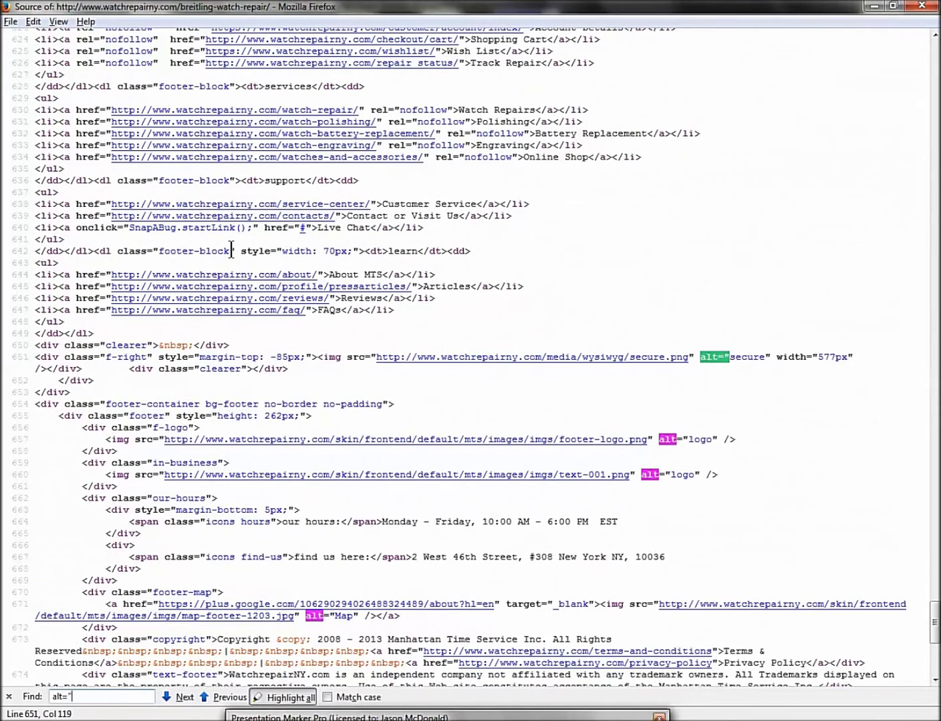
pyautogui.click(302, 698)
pyautogui.click(357, 498)
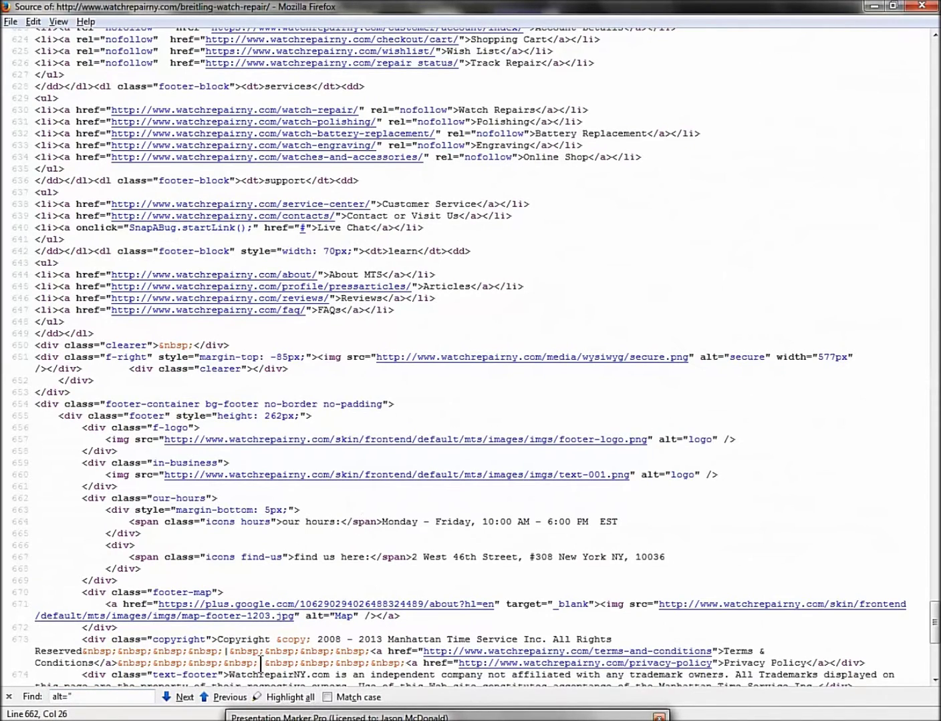
pyautogui.click(274, 698)
pyautogui.moveTo(934, 623); pyautogui.dragTo(937, 201)
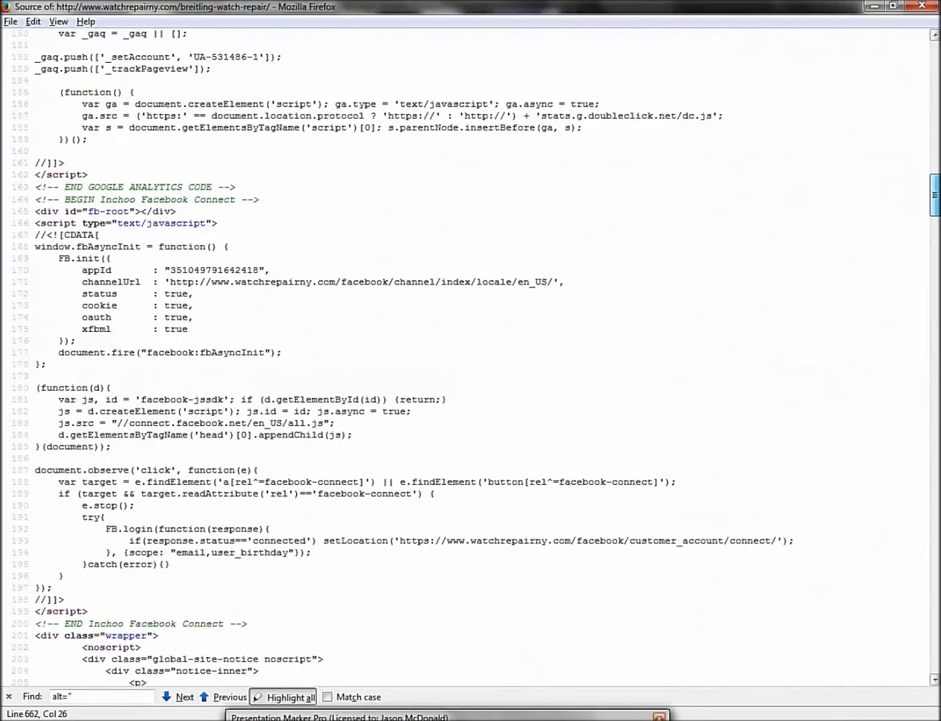
pyautogui.moveTo(936, 200); pyautogui.dragTo(936, 242)
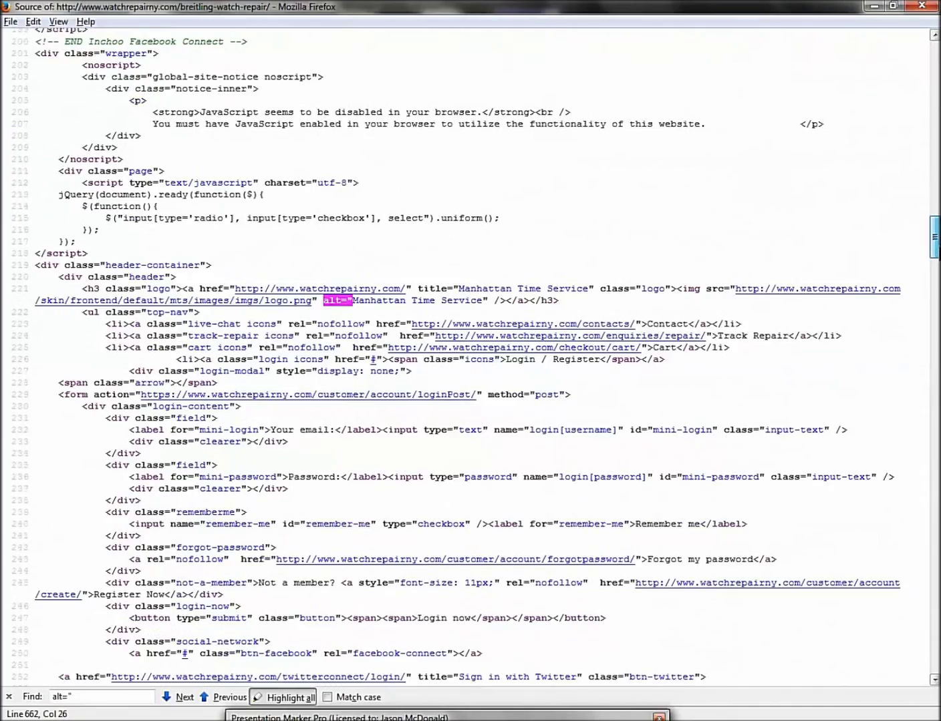
pyautogui.moveTo(936, 260); pyautogui.dragTo(936, 628)
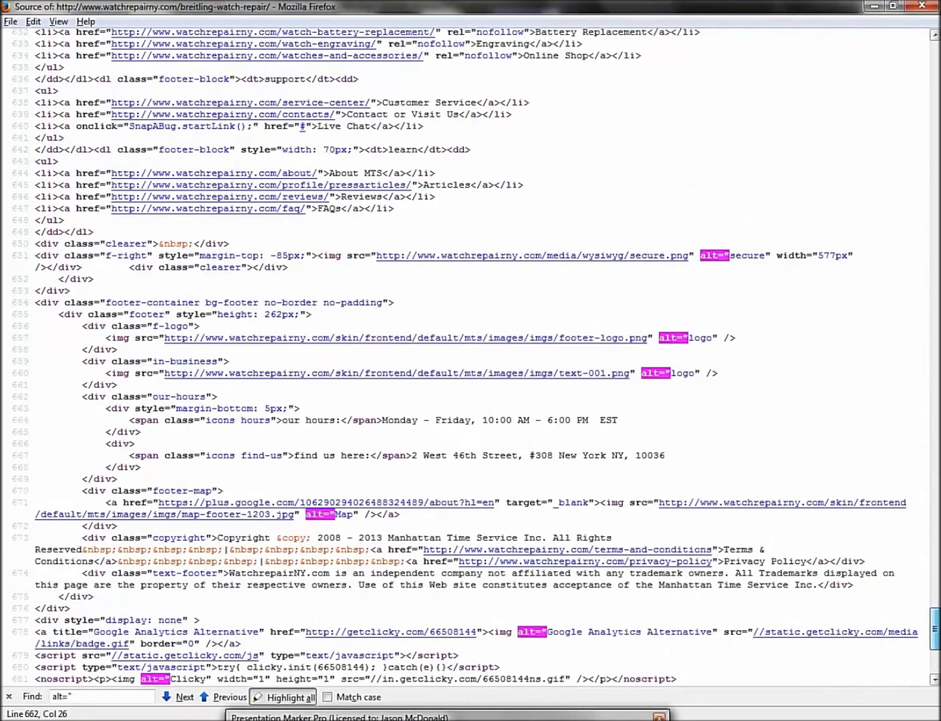
pyautogui.moveTo(936, 628); pyautogui.dragTo(936, 652)
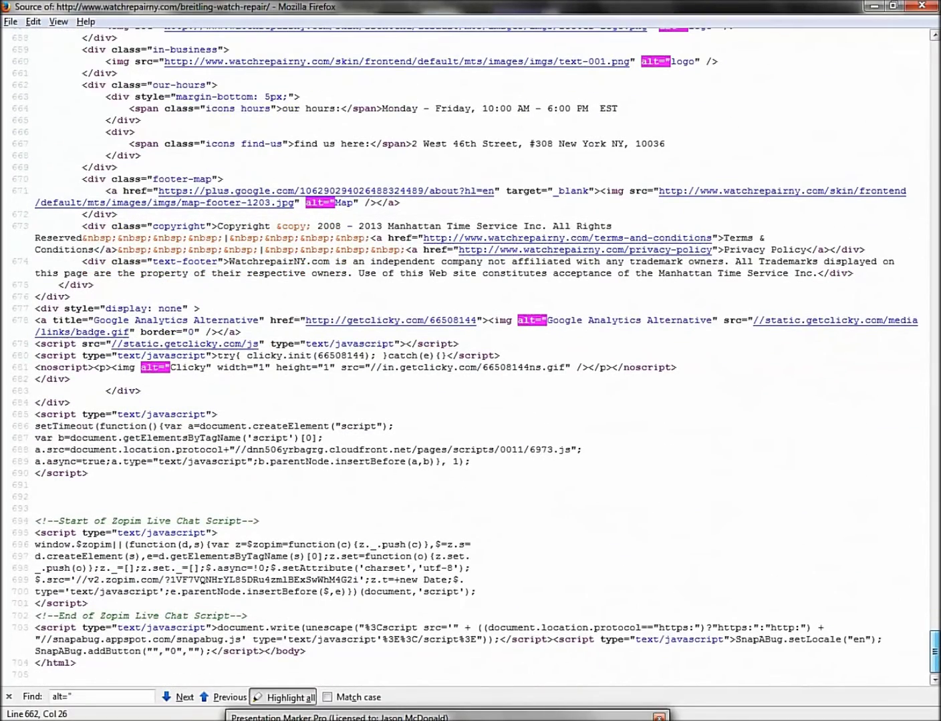
# - Close the source code, highlight every "breitling" on the live watchrepairny.com page, and review the keyword density in its copy
pyautogui.click(930, 10)
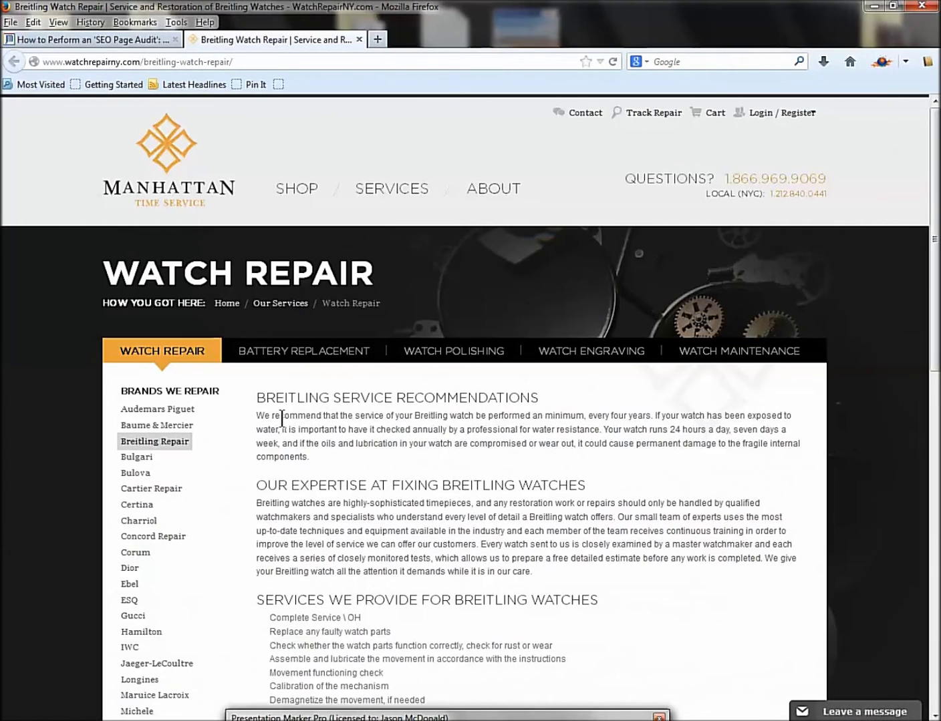
pyautogui.hotkey('ctrl', 'f')
pyautogui.write('breitling')
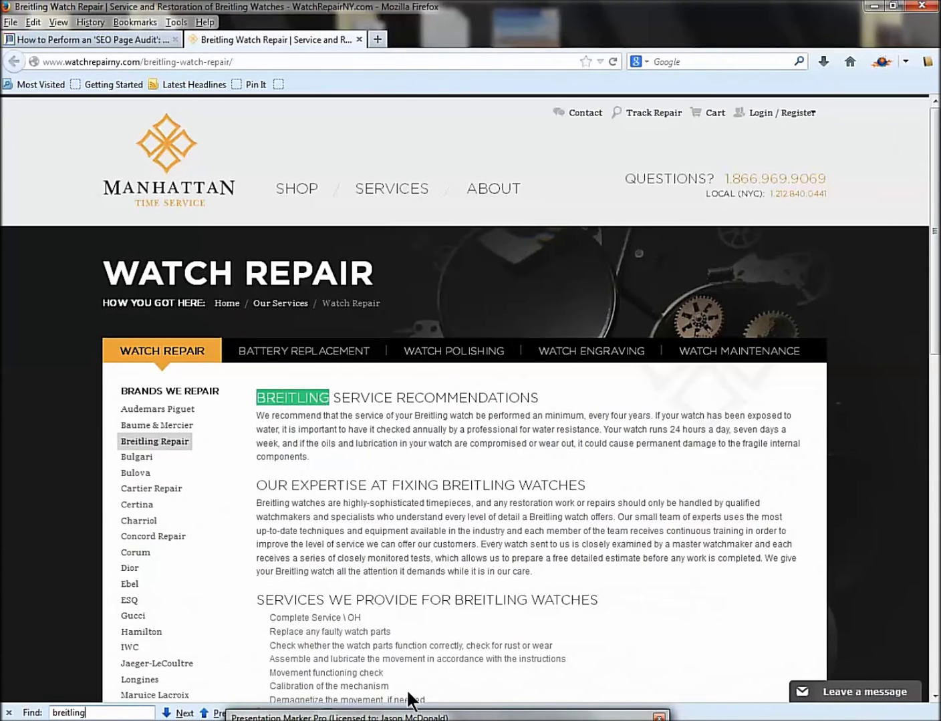
pyautogui.click(286, 714)
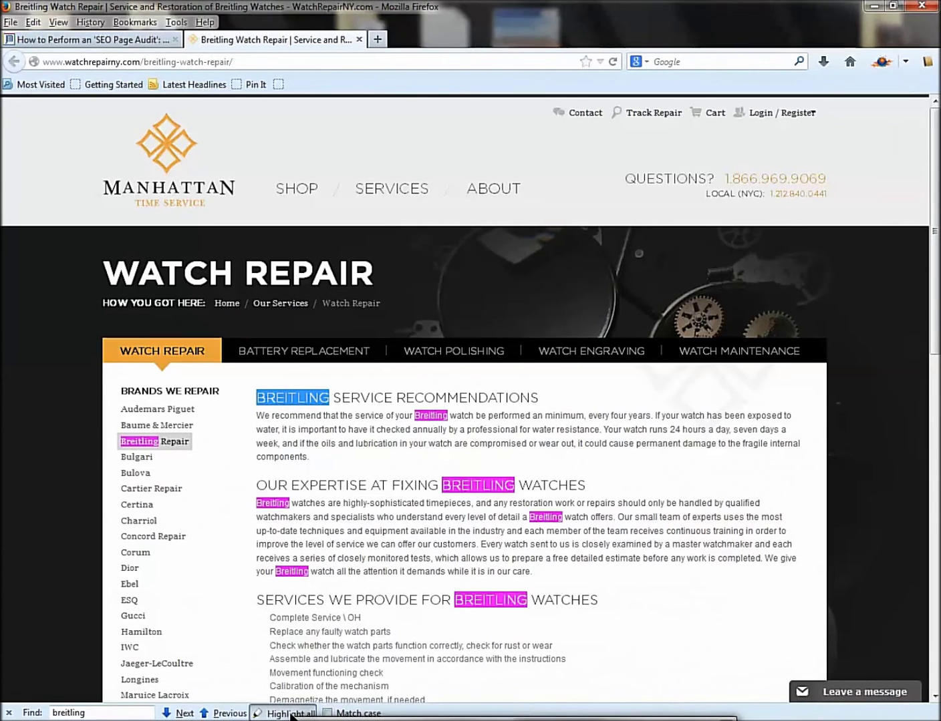
pyautogui.scroll(-5, 428, 544)
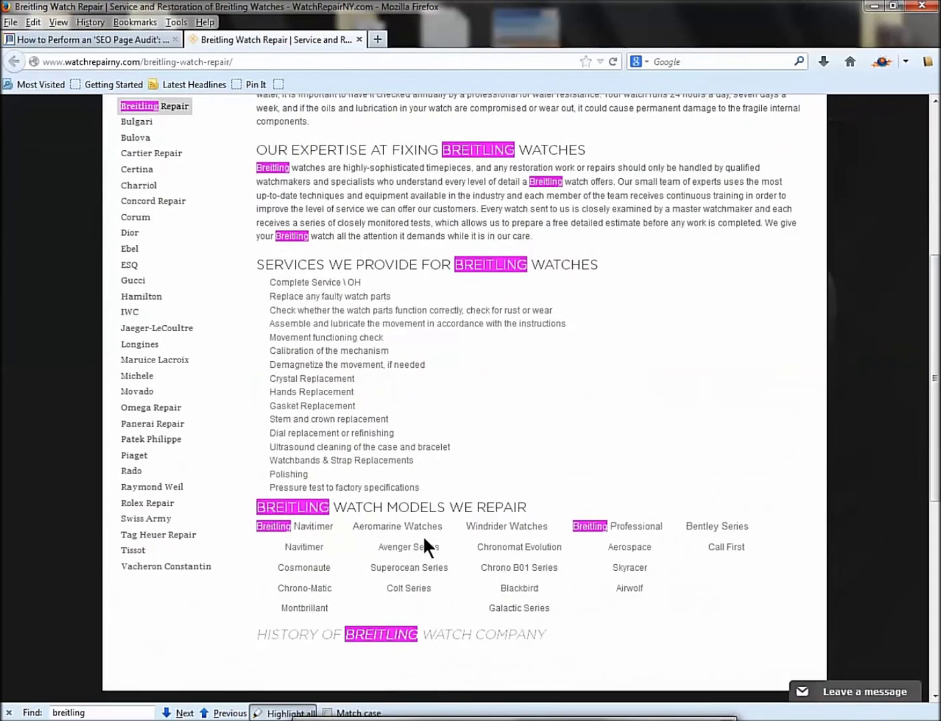
# - Search the watchrepairny.com page for "new york" and check how often the phrase occurs in the body copy
pyautogui.scroll(3, 401, 554)
pyautogui.click(37, 714)
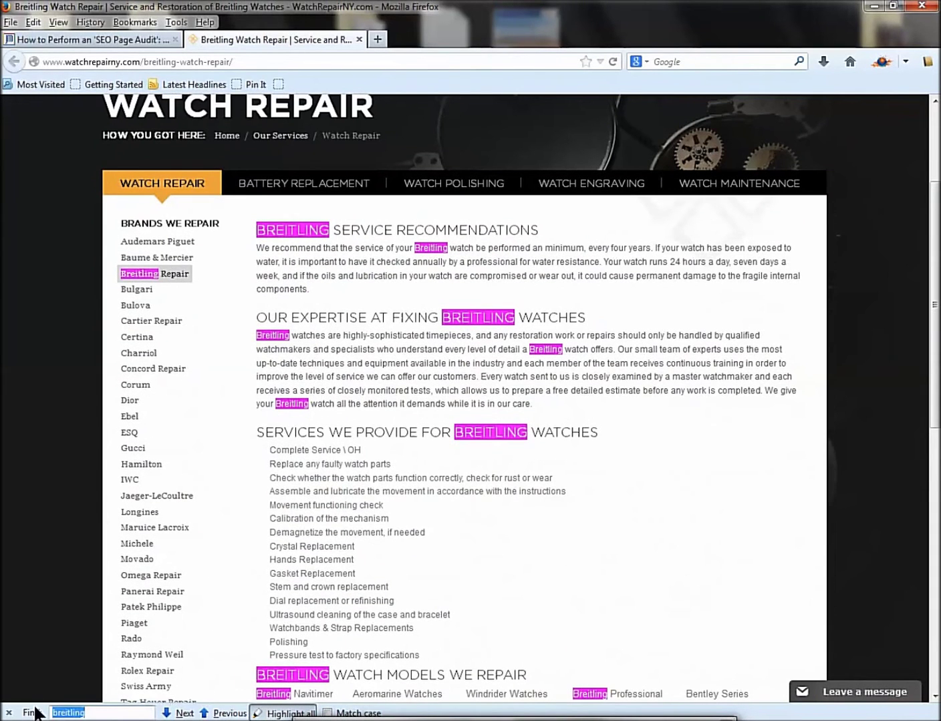
pyautogui.write('new york')
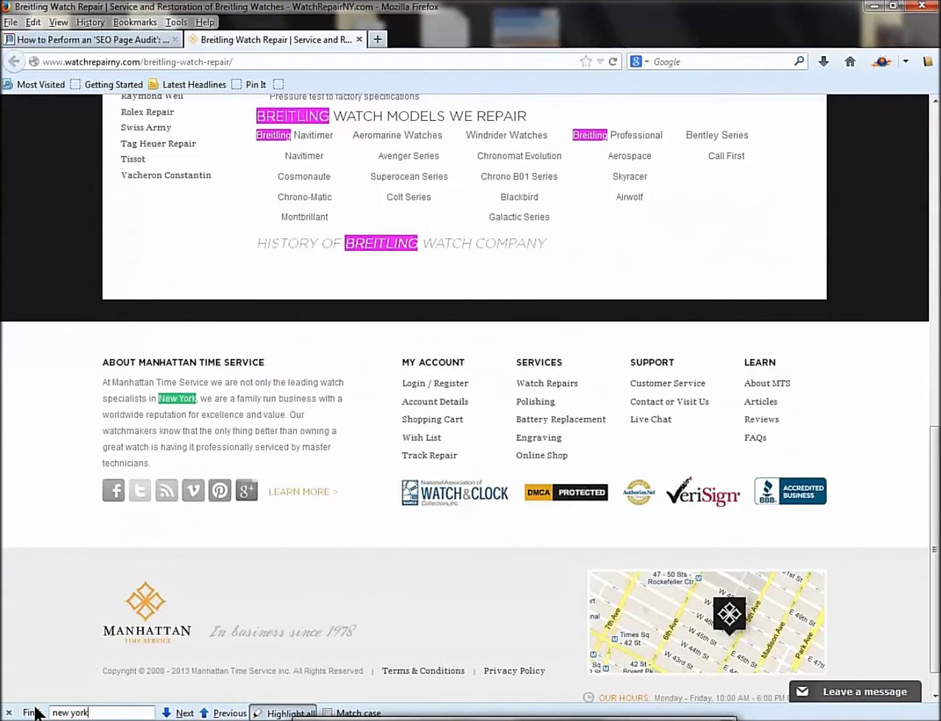
pyautogui.scroll(6, 296, 598)
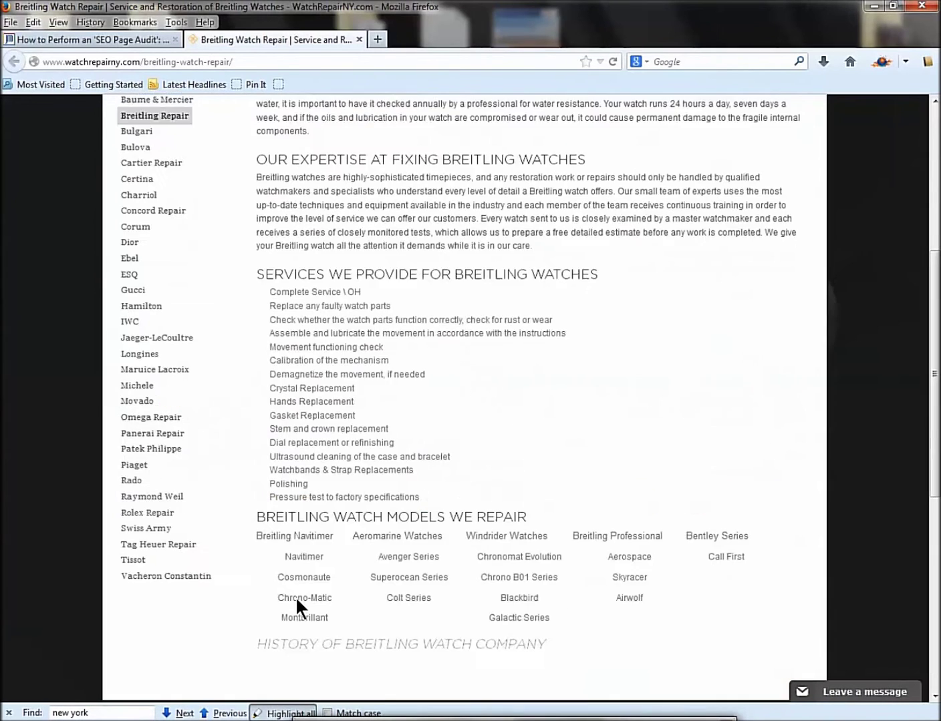
pyautogui.scroll(4, 296, 597)
pyautogui.scroll(-5, 295, 597)
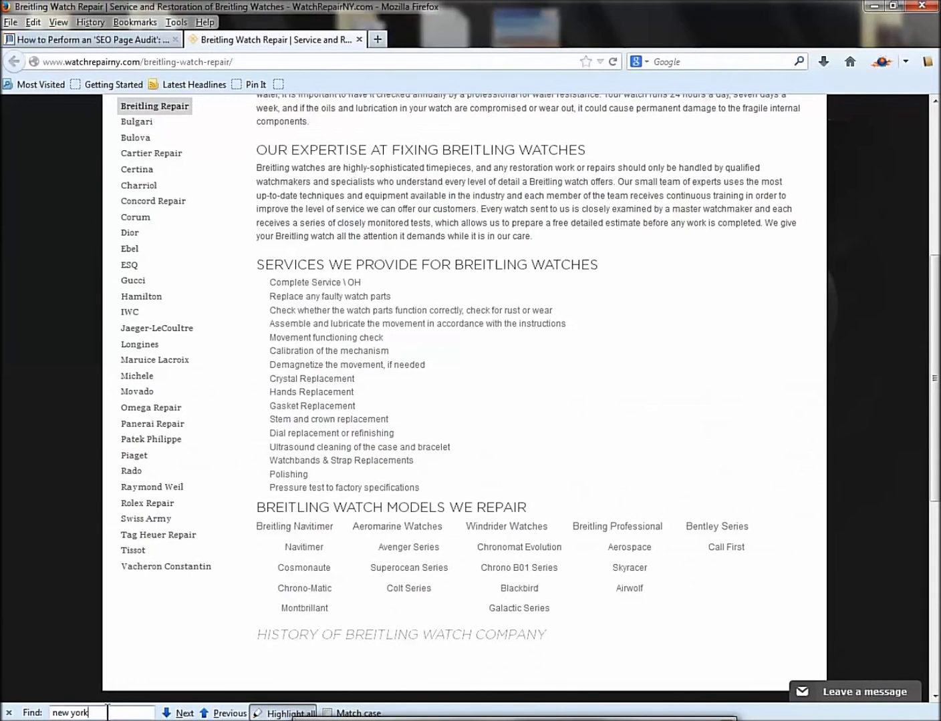
# - Search the same page for "repair" and review the highlighted occurrences from the header to the footer
pyautogui.hotkey('ctrl', 'f')
pyautogui.write('repair')
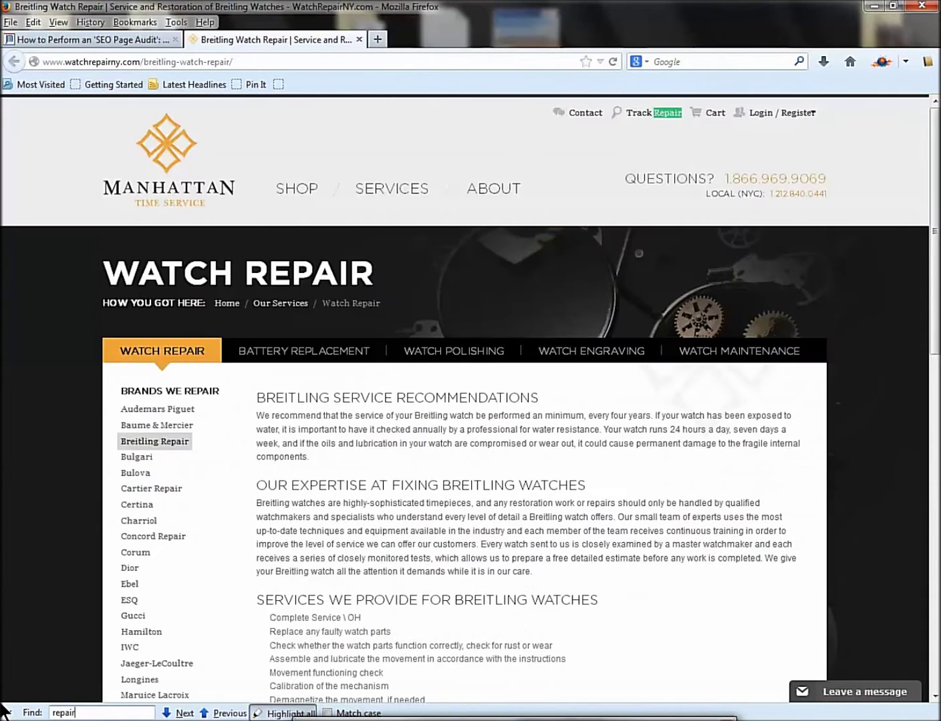
pyautogui.scroll(-2, 458, 575)
pyautogui.scroll(-8, 459, 576)
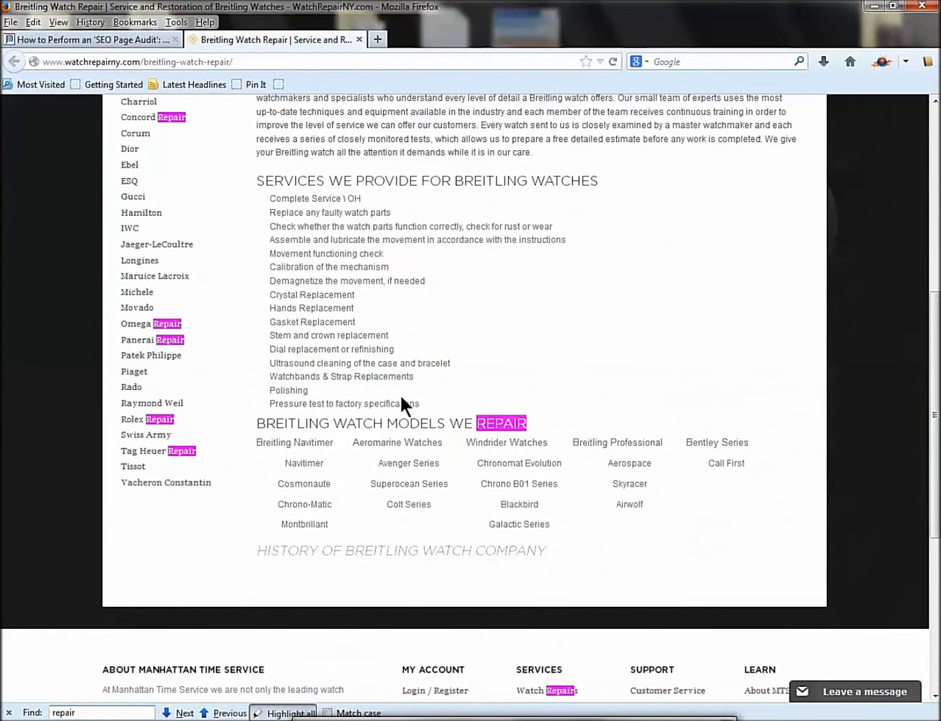
# - Return to the SEO page audit article and open the Rongordonwatches.com Breitling Repair link in a new tab
pyautogui.click(118, 37)
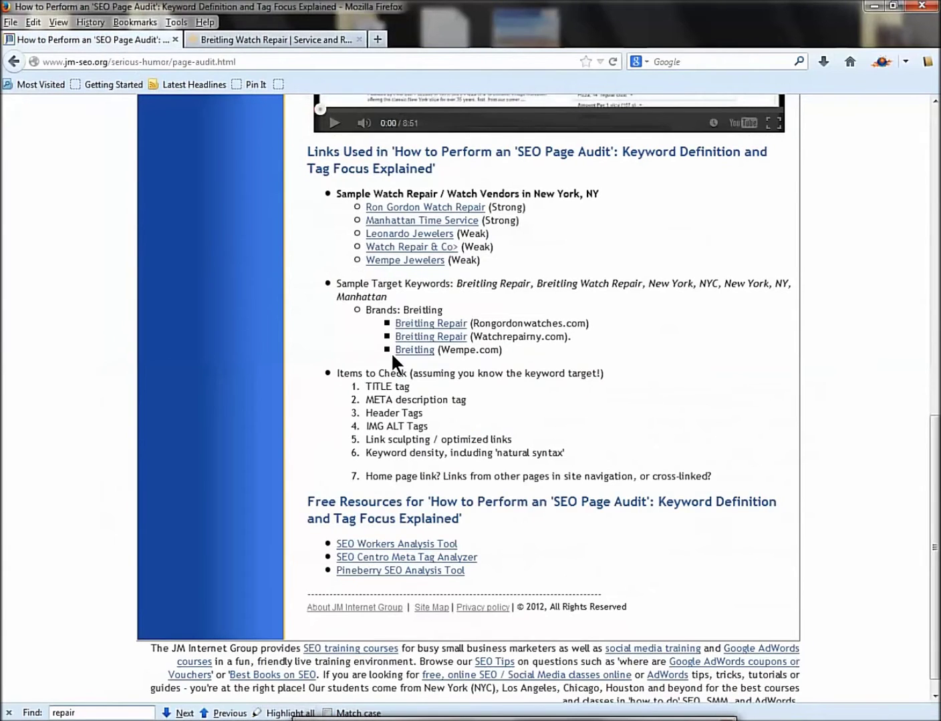
pyautogui.rightClick(434, 326)
pyautogui.click(450, 333)
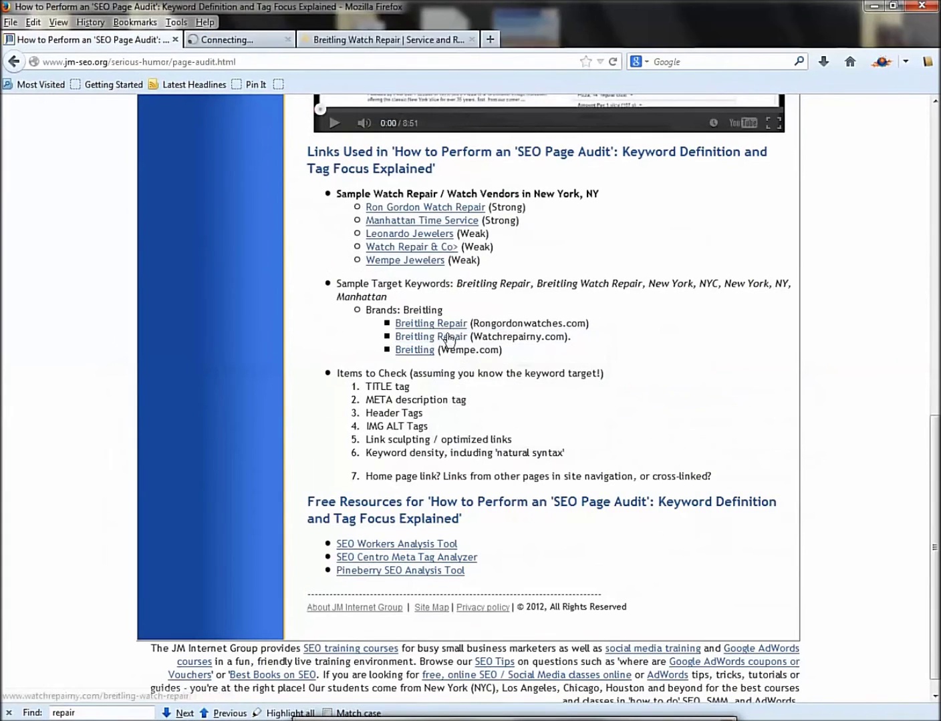
pyautogui.click(221, 41)
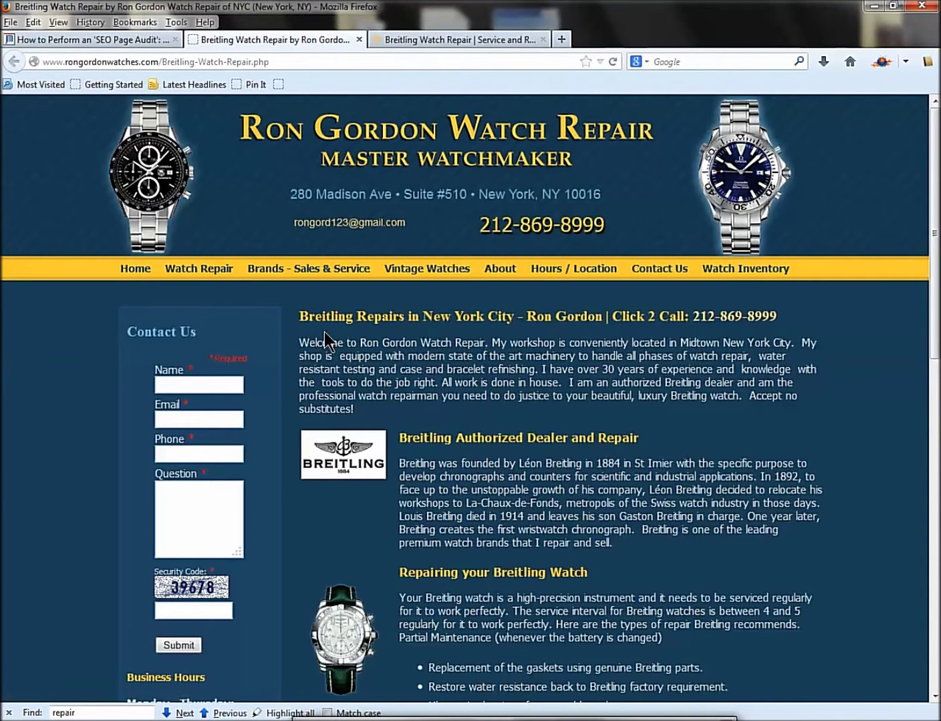
# - Highlight every "breitling repair" on the rongordonwatches.com page and review the phrase's use in the copy
pyautogui.hotkey('ctrl', 'f')
pyautogui.write('breitling')
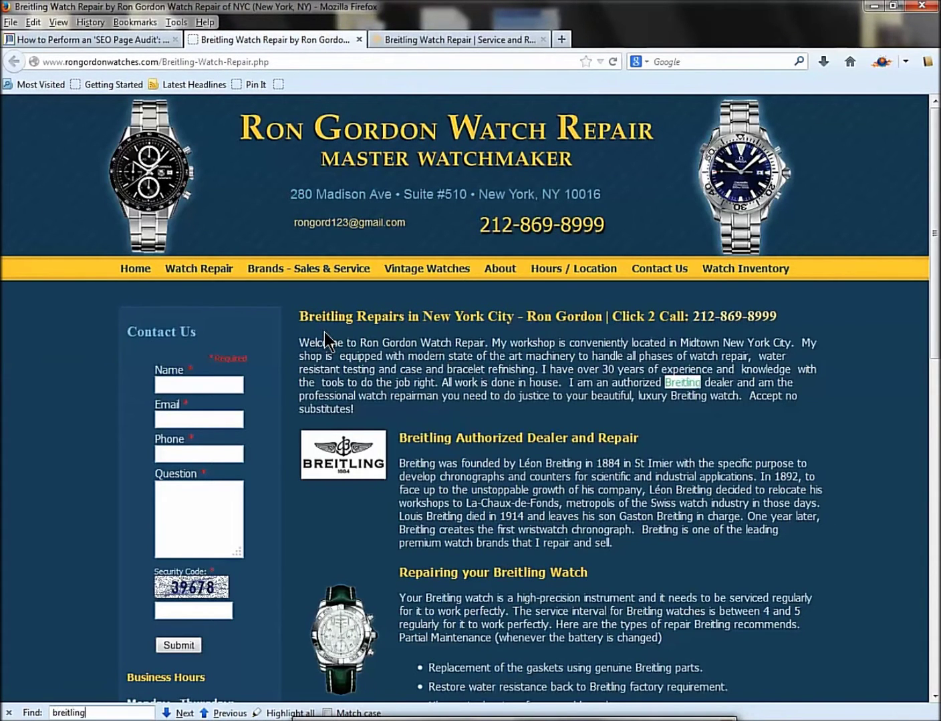
pyautogui.write(' repair')
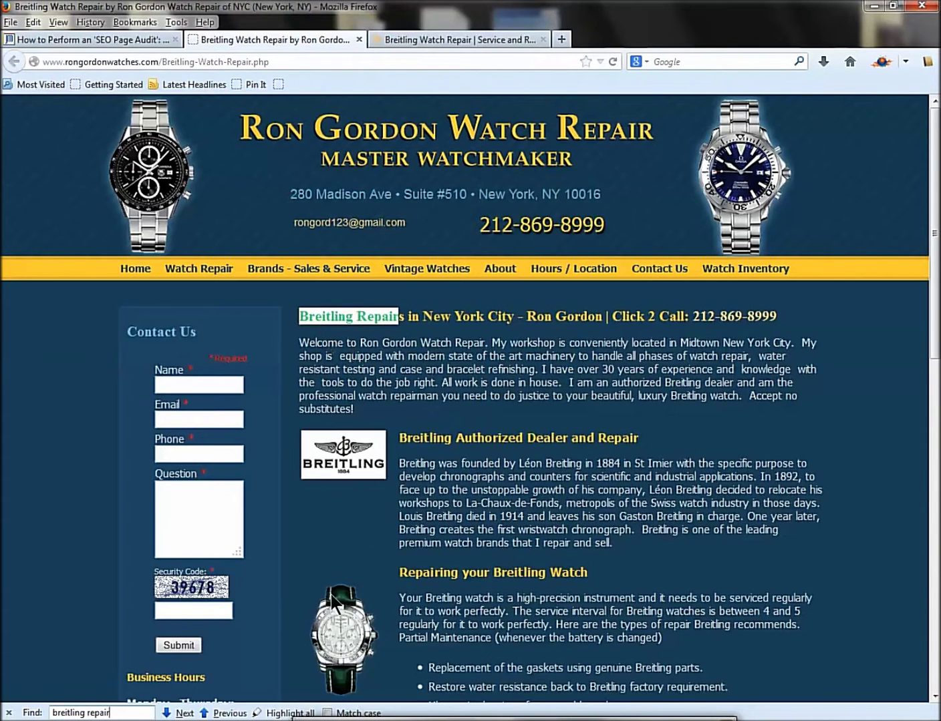
pyautogui.click(281, 714)
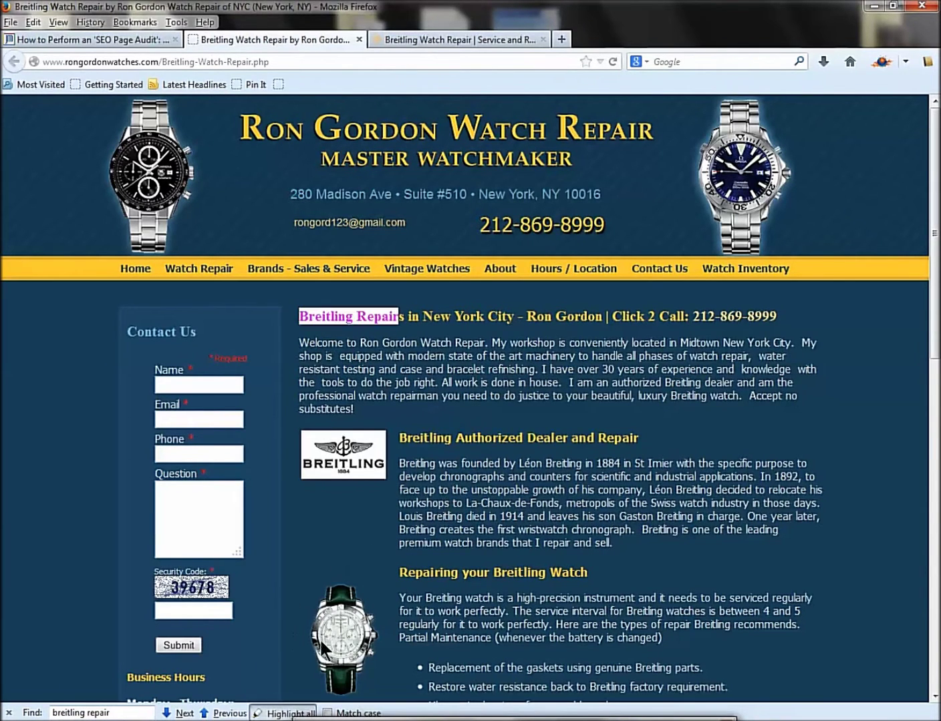
pyautogui.moveTo(934, 233); pyautogui.dragTo(934, 429)
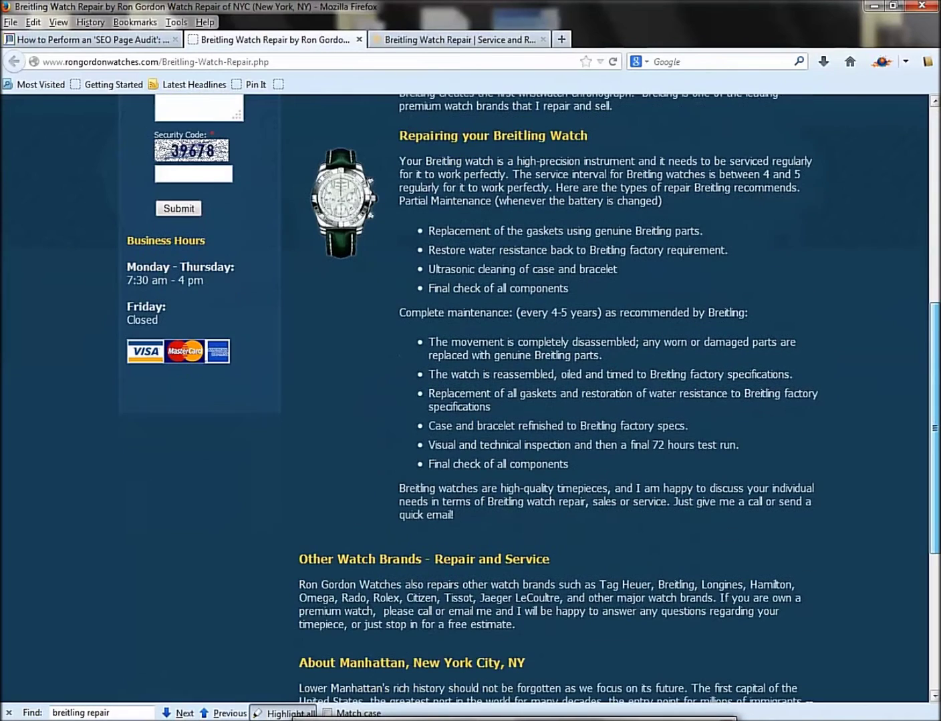
# - Search the rongordonwatches.com page for "new york" and review its highlighted occurrences up to the page header
pyautogui.moveTo(122, 713); pyautogui.dragTo(22, 715)
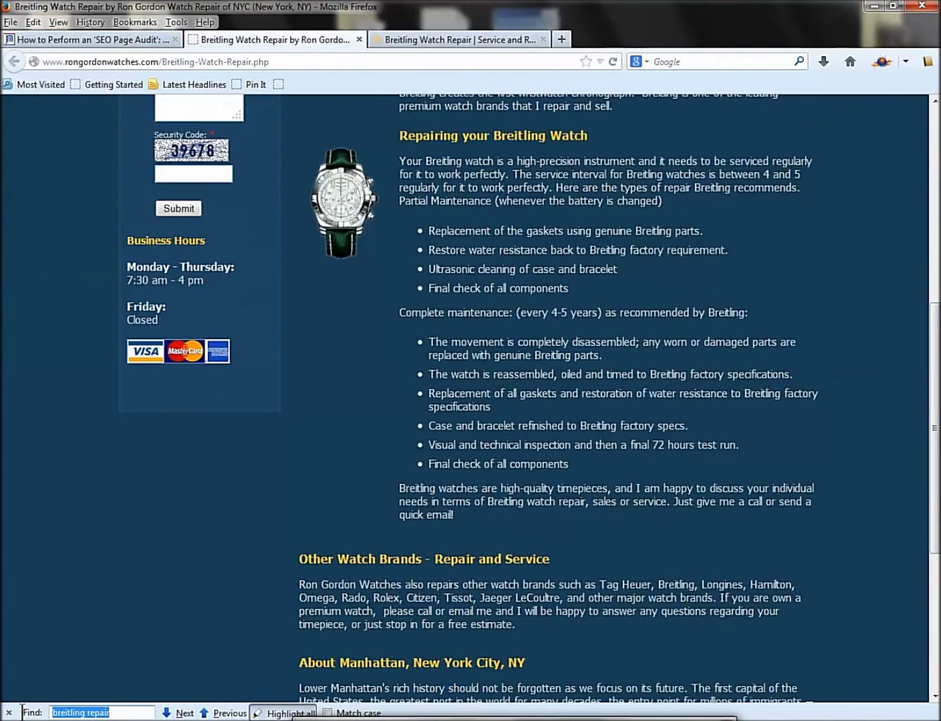
pyautogui.write('new york')
pyautogui.click(190, 643)
pyautogui.scroll(3, 521, 445)
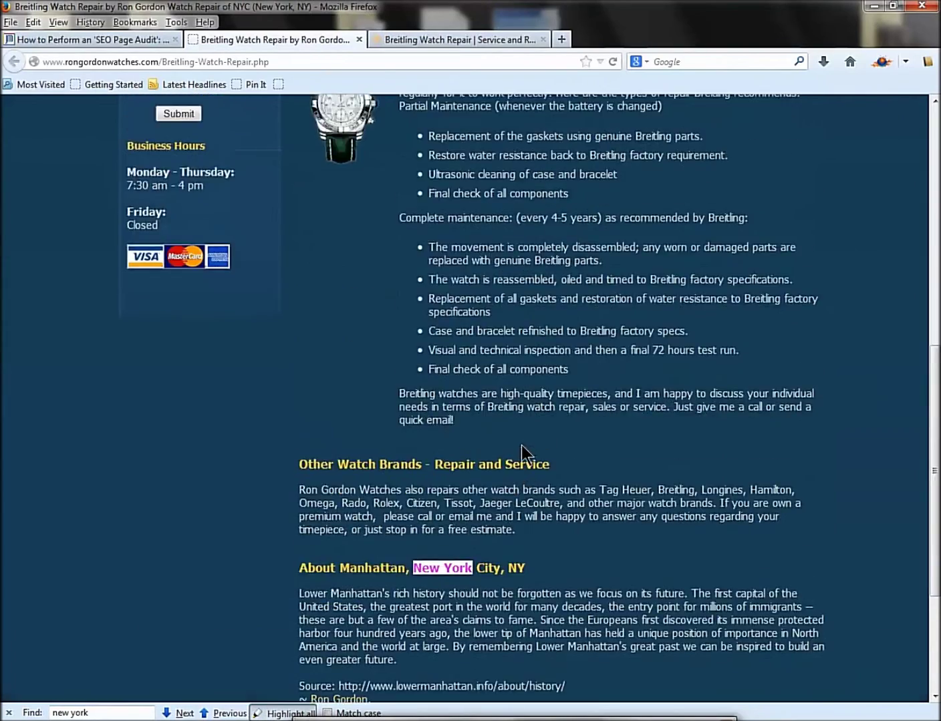
pyautogui.scroll(8, 521, 445)
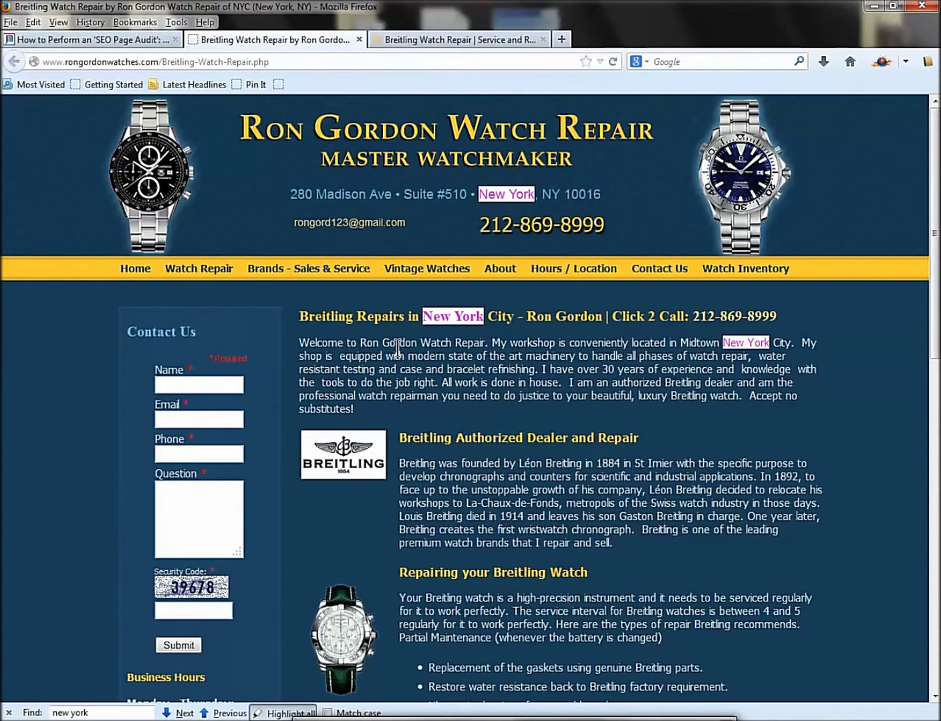
# - Close both Breitling repair pages and open the Wempe.com Breitling link from the audit article in a new tab
pyautogui.click(386, 41)
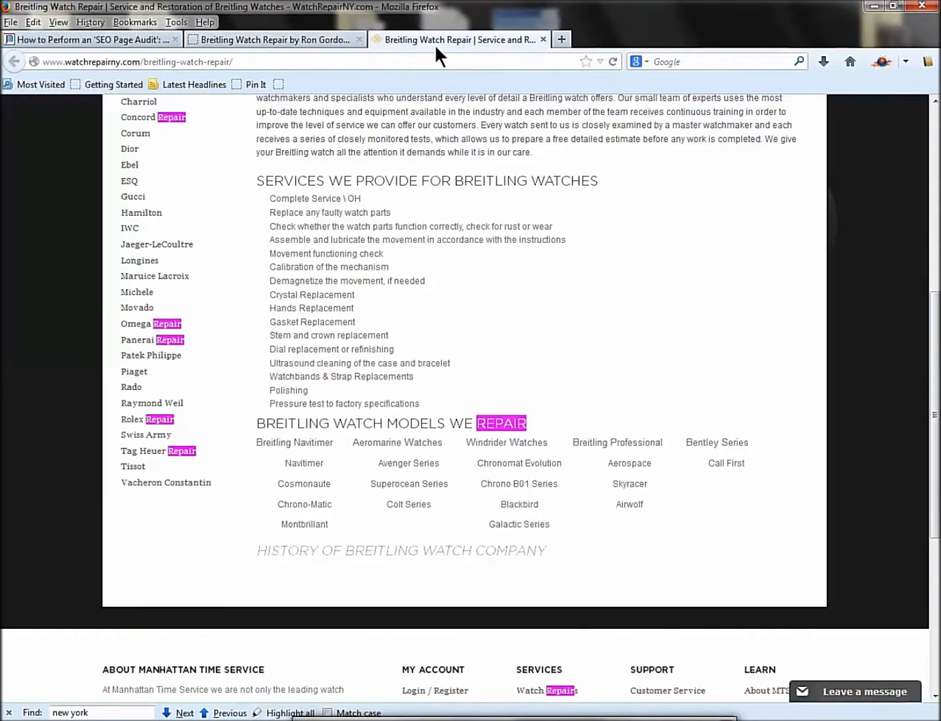
pyautogui.click(543, 40)
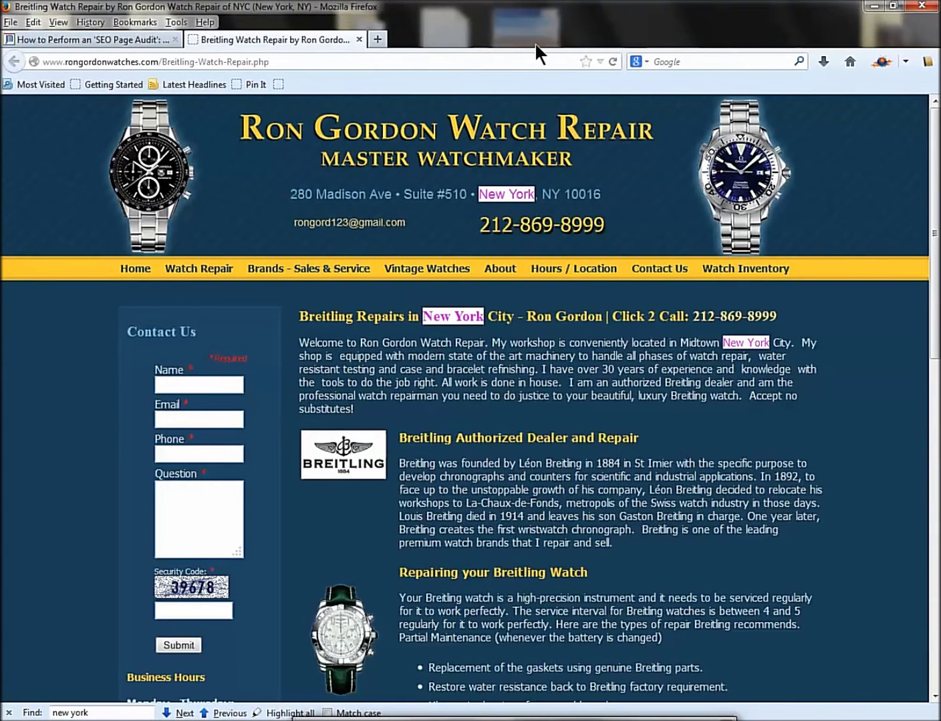
pyautogui.click(358, 39)
pyautogui.rightClick(421, 354)
pyautogui.click(467, 365)
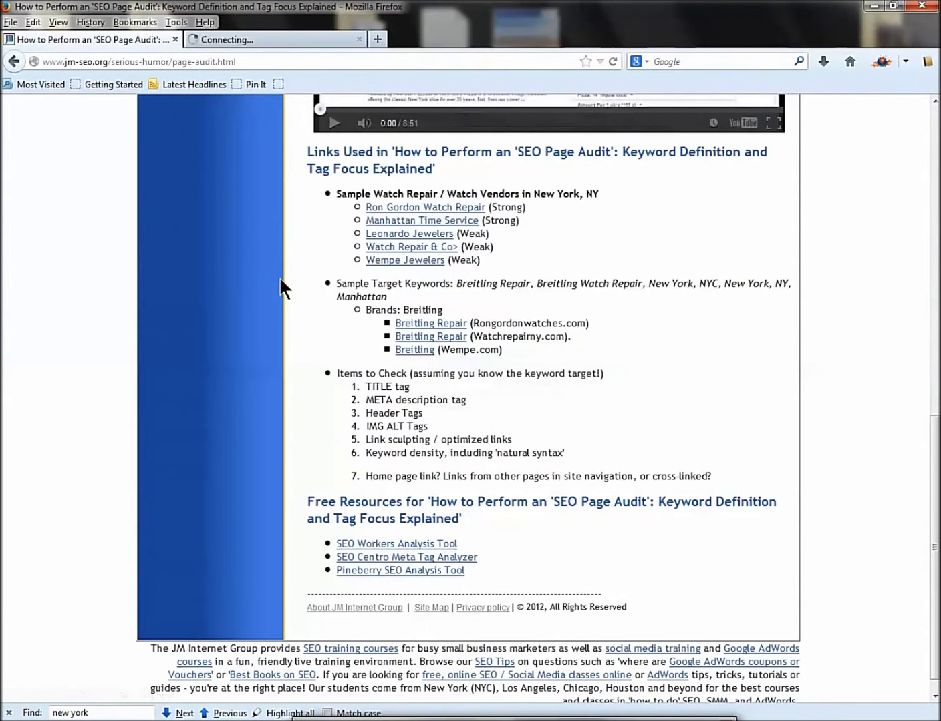
pyautogui.click(270, 39)
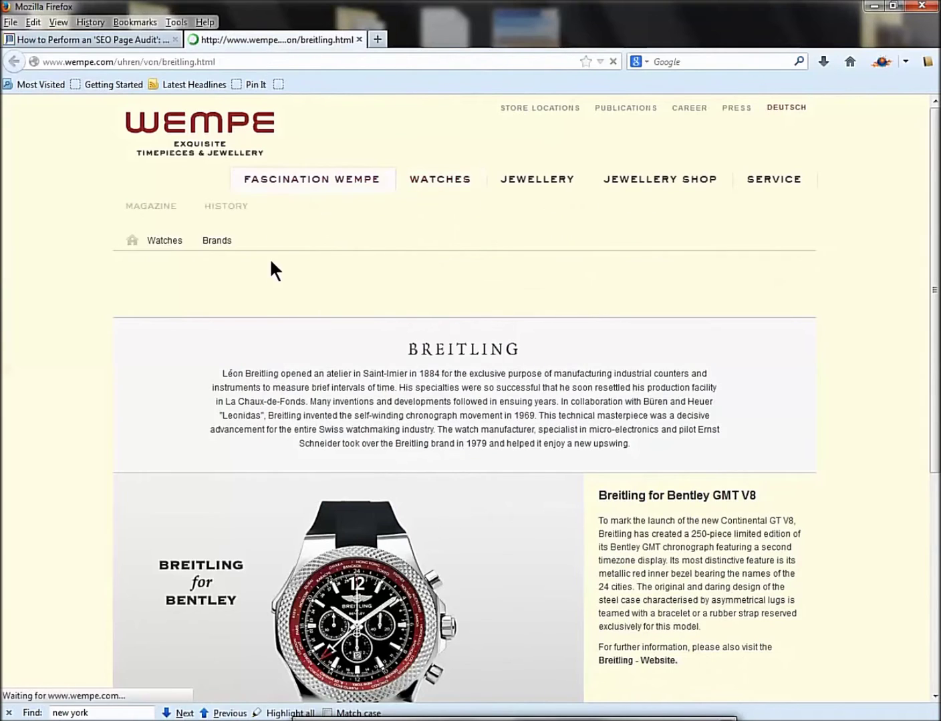
# - Examine the Wempe Breitling page's heading, body copy and Service navigation for repair-related keywords
pyautogui.moveTo(407, 349); pyautogui.dragTo(511, 354)
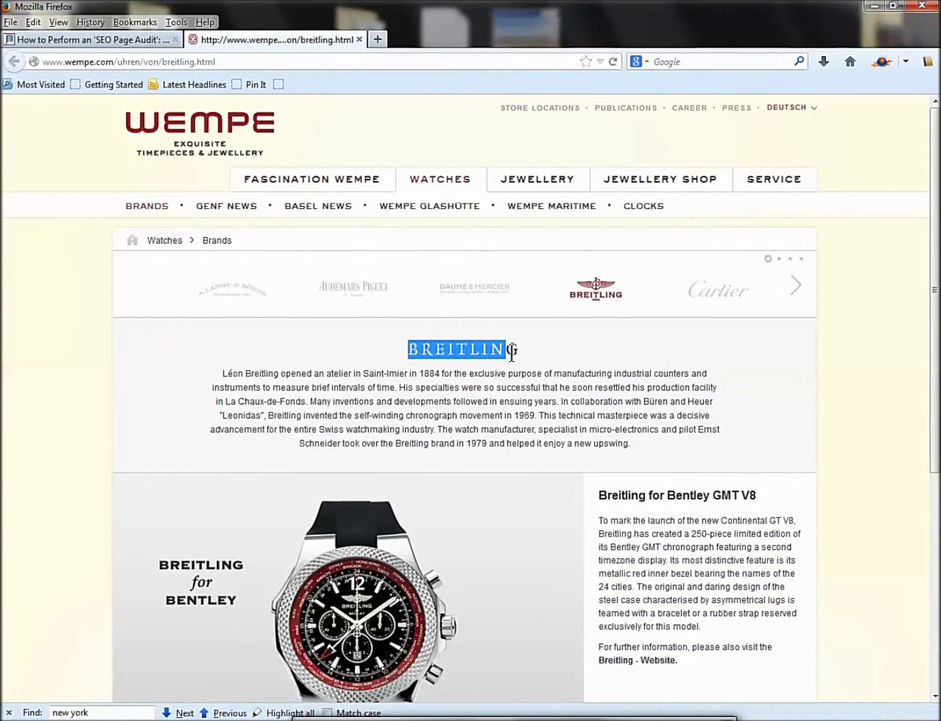
pyautogui.scroll(-5, 509, 354)
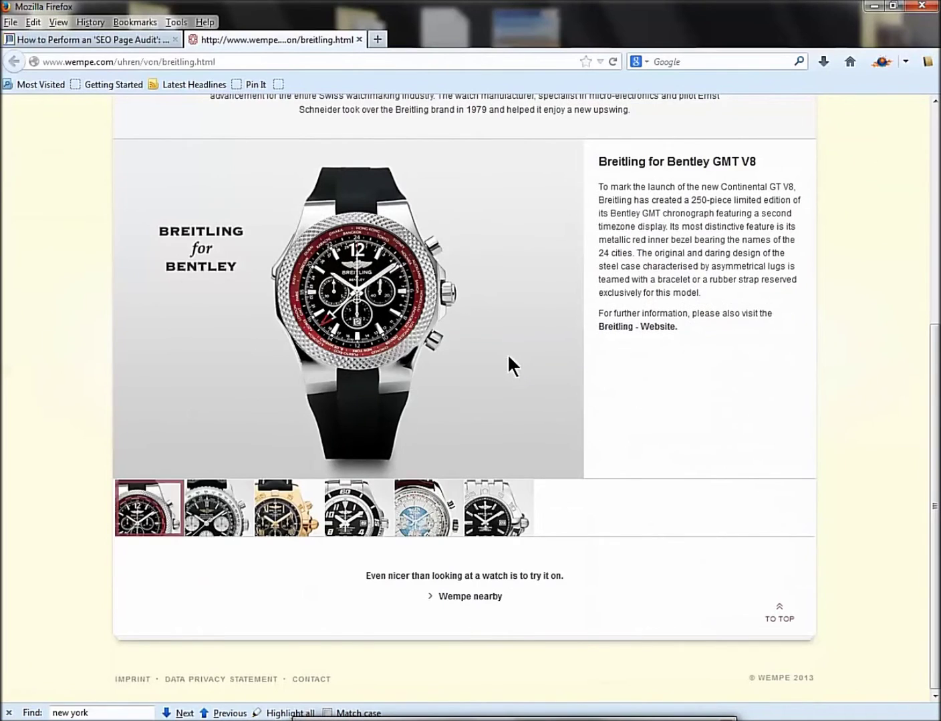
pyautogui.scroll(5, 477, 319)
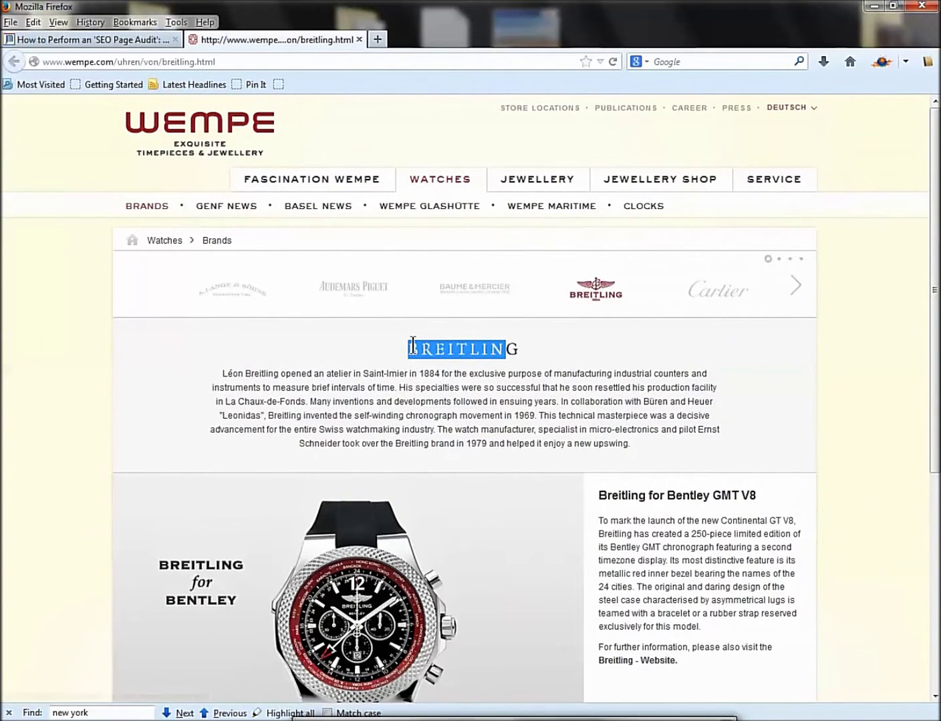
pyautogui.moveTo(765, 187)
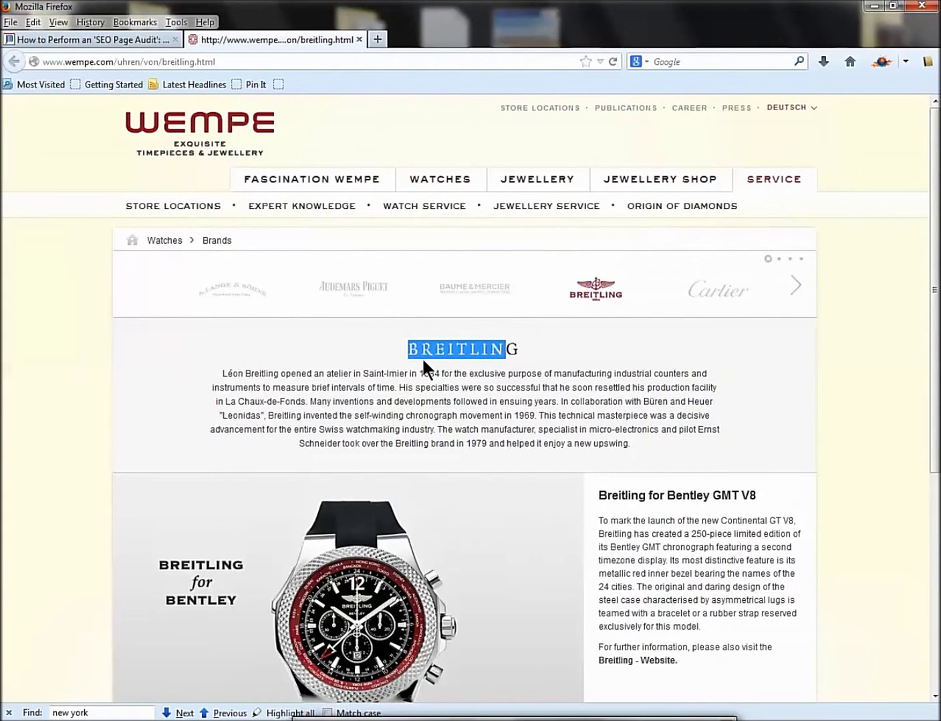
# - Open the HTML source code of the Wempe Breitling page
pyautogui.rightClick(27, 261)
pyautogui.click(4, 326)
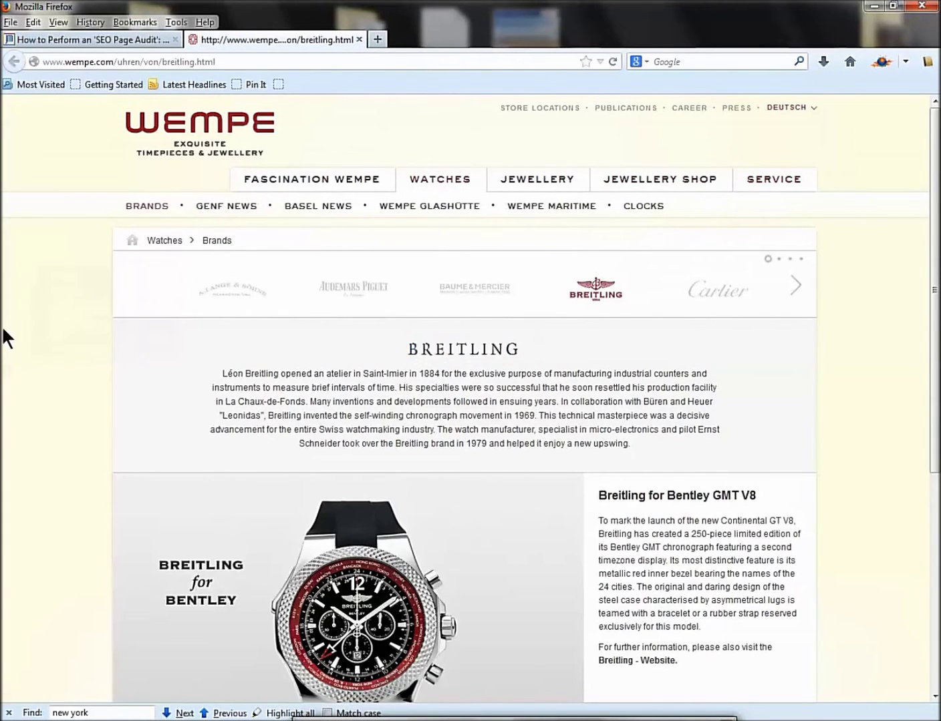
pyautogui.rightClick(6, 328)
pyautogui.click(56, 467)
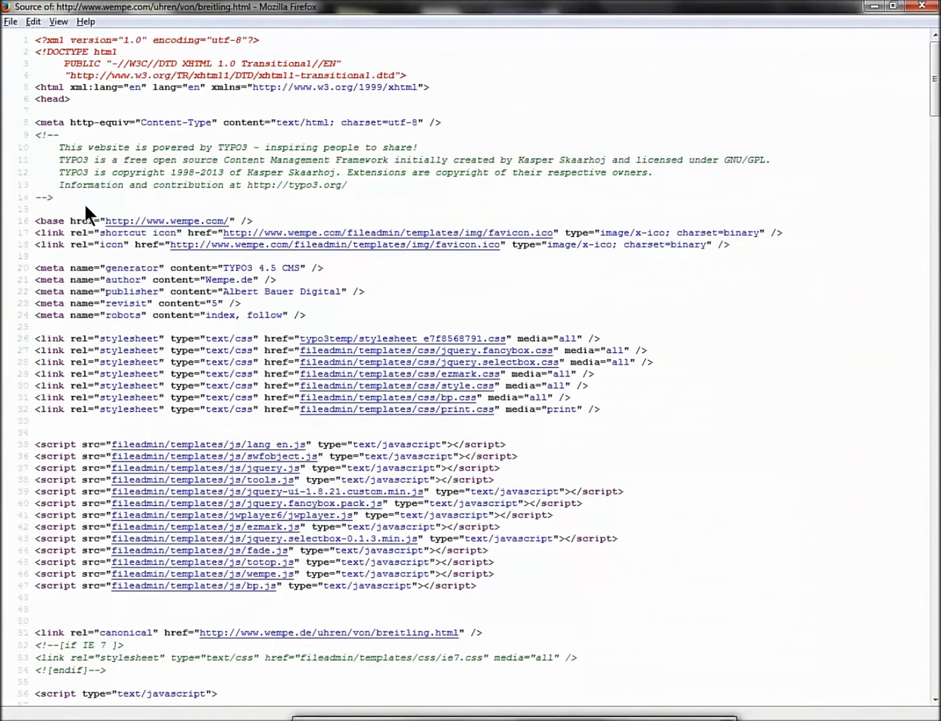
# - Search the Wempe source for "<title" and inspect the head section for a TITLE tag
pyautogui.hotkey('ctrl', 'f')
pyautogui.write('<title')
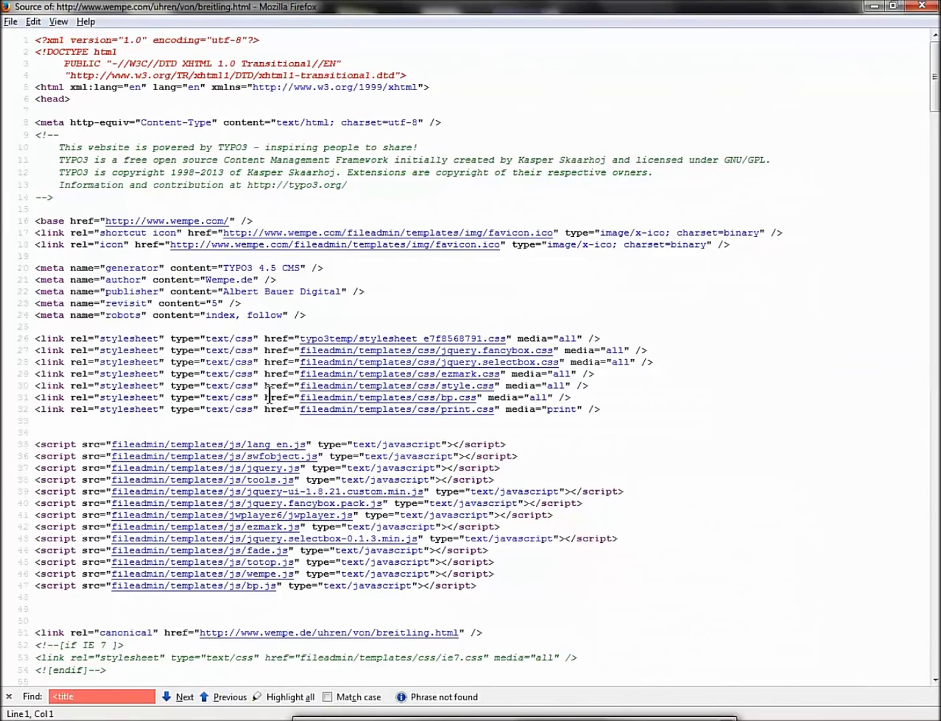
pyautogui.scroll(-14, 274, 401)
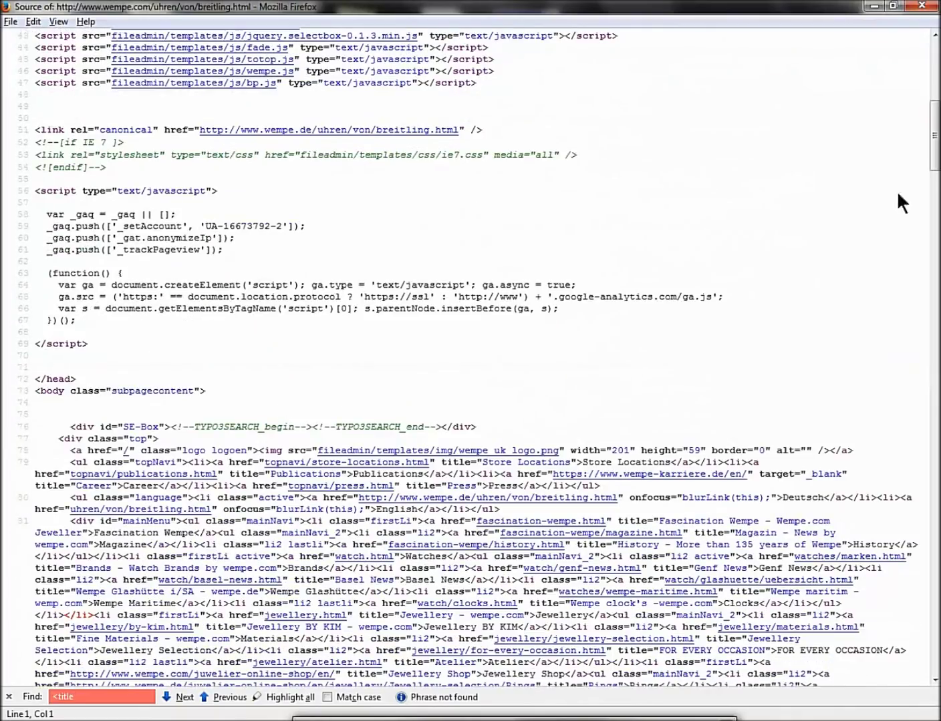
pyautogui.moveTo(934, 158); pyautogui.dragTo(927, 94)
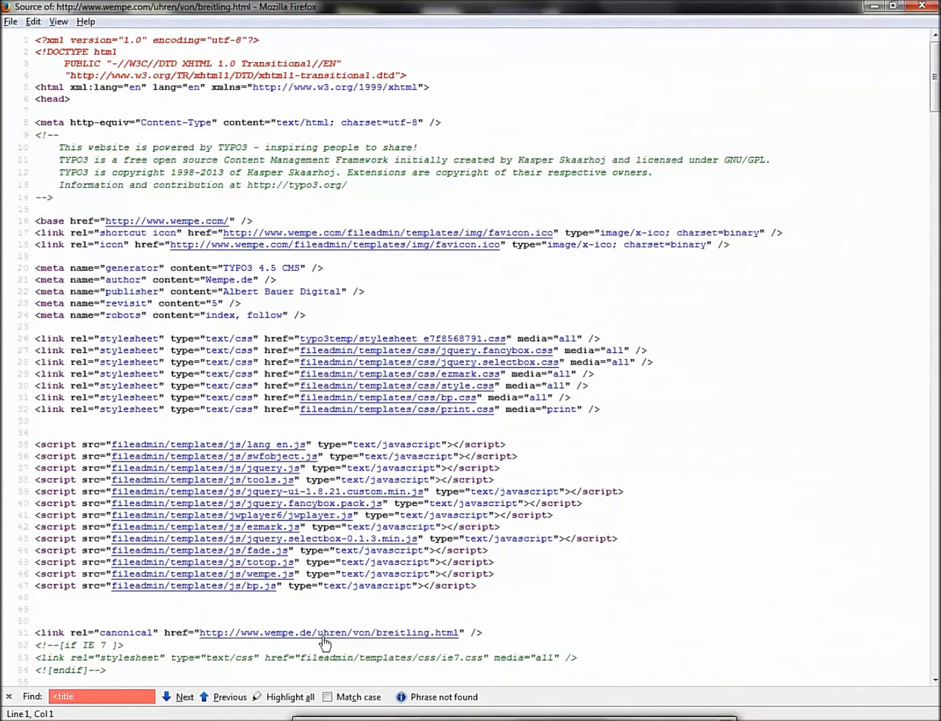
# - Search the source for "TITLE" instead and step through the following matches
pyautogui.moveTo(104, 695); pyautogui.dragTo(48, 692)
pyautogui.write('TITLE')
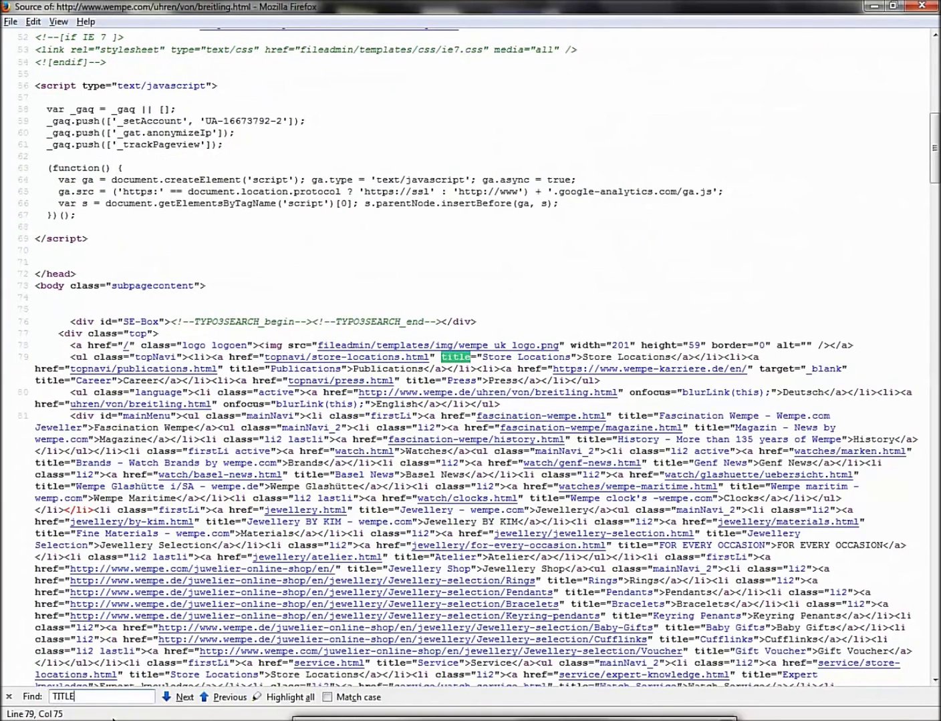
pyautogui.click(183, 698)
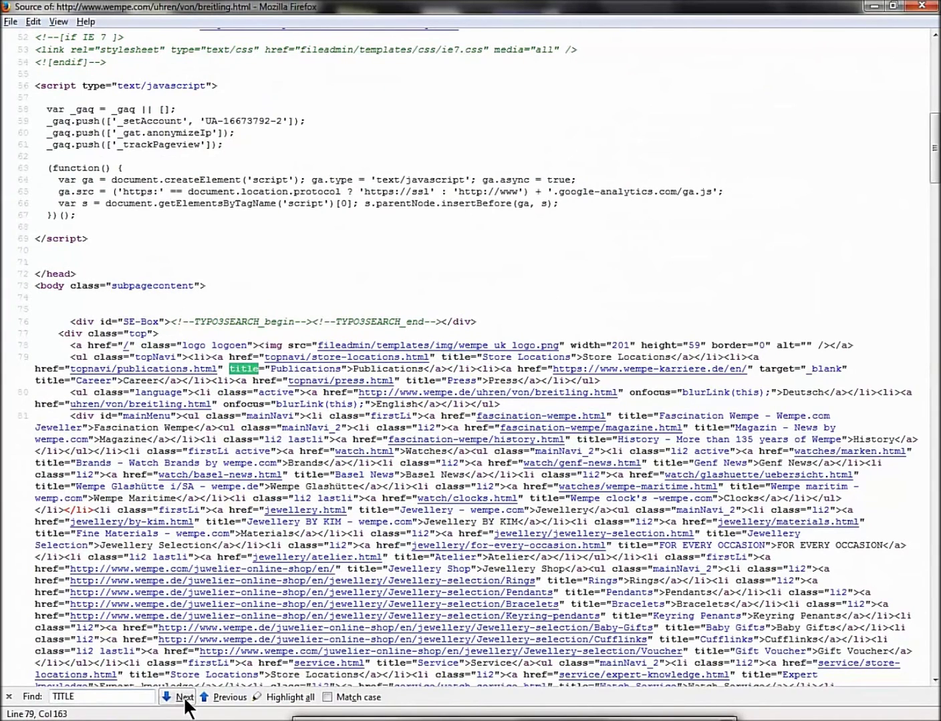
pyautogui.click(183, 698)
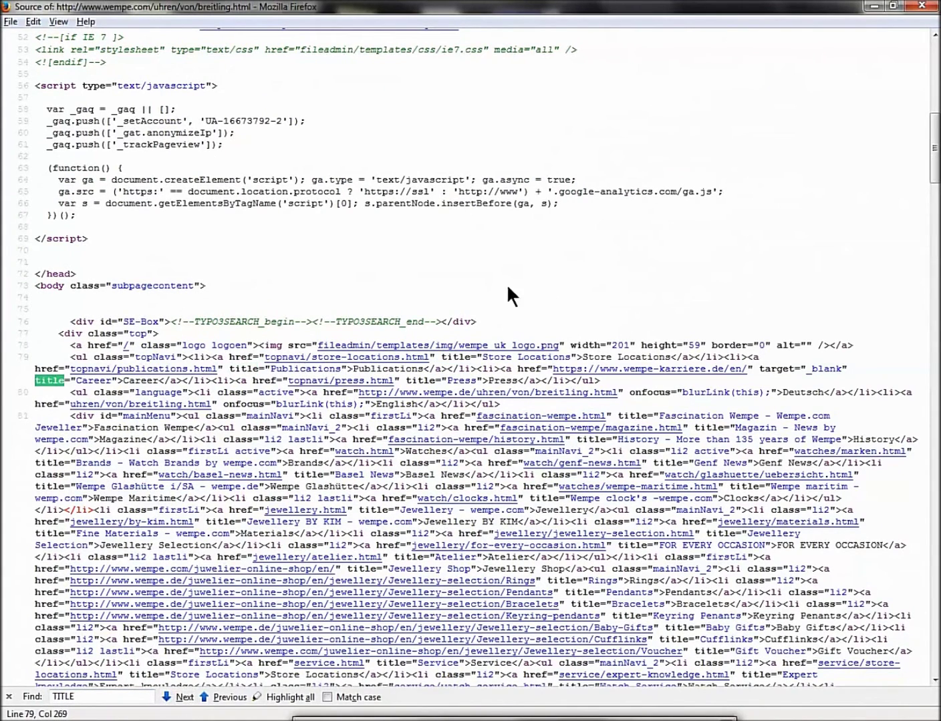
# - Search the source for "description" to check for a META description tag
pyautogui.hotkey('ctrl', 'f')
pyautogui.write('de')
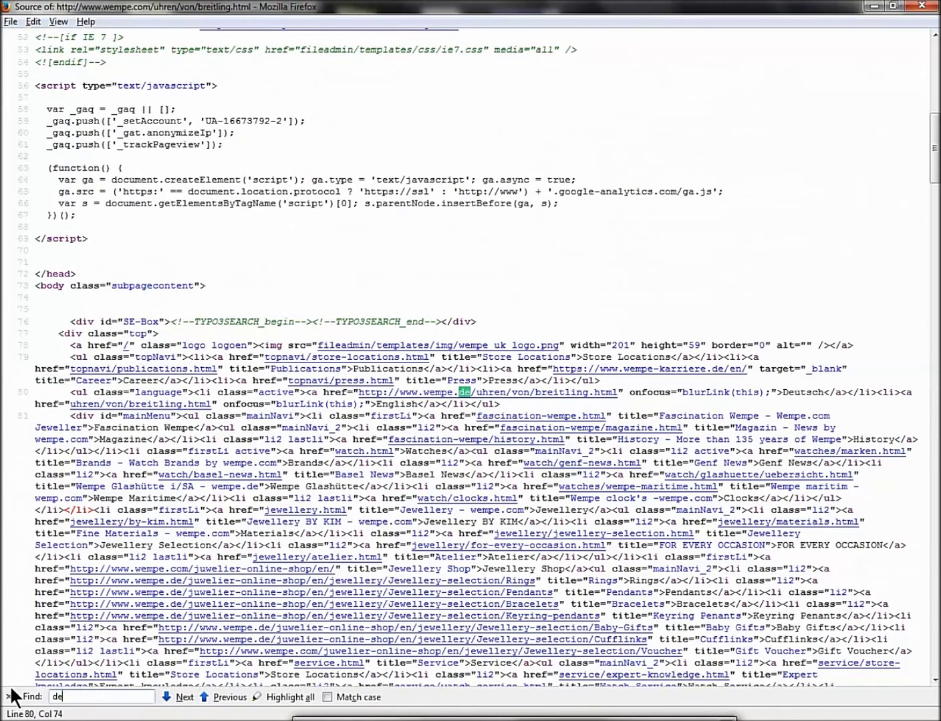
pyautogui.write('scription')
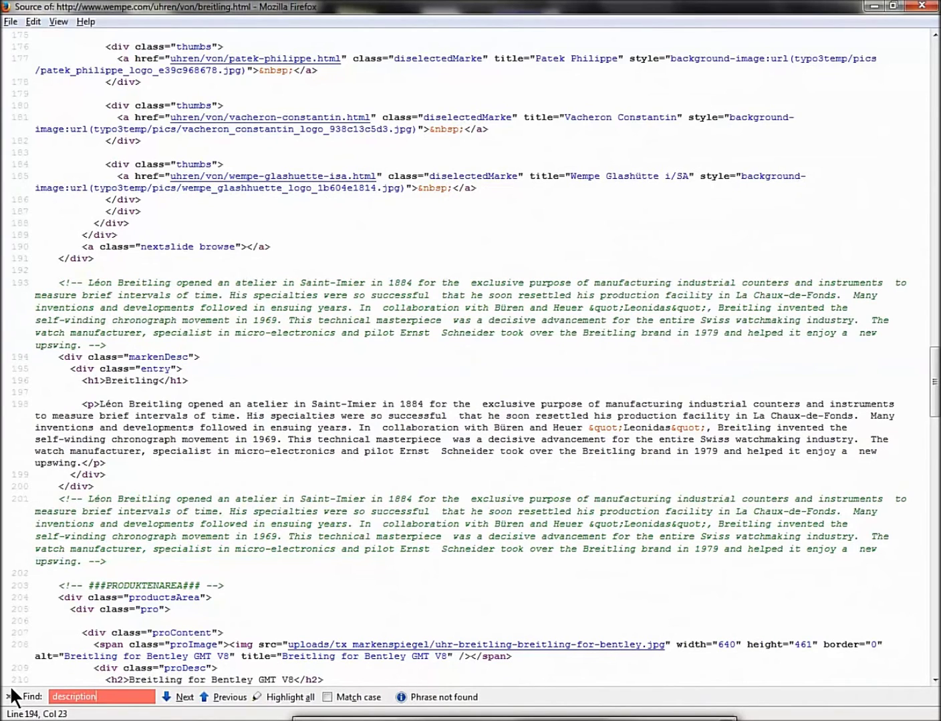
pyautogui.moveTo(101, 699); pyautogui.dragTo(29, 687)
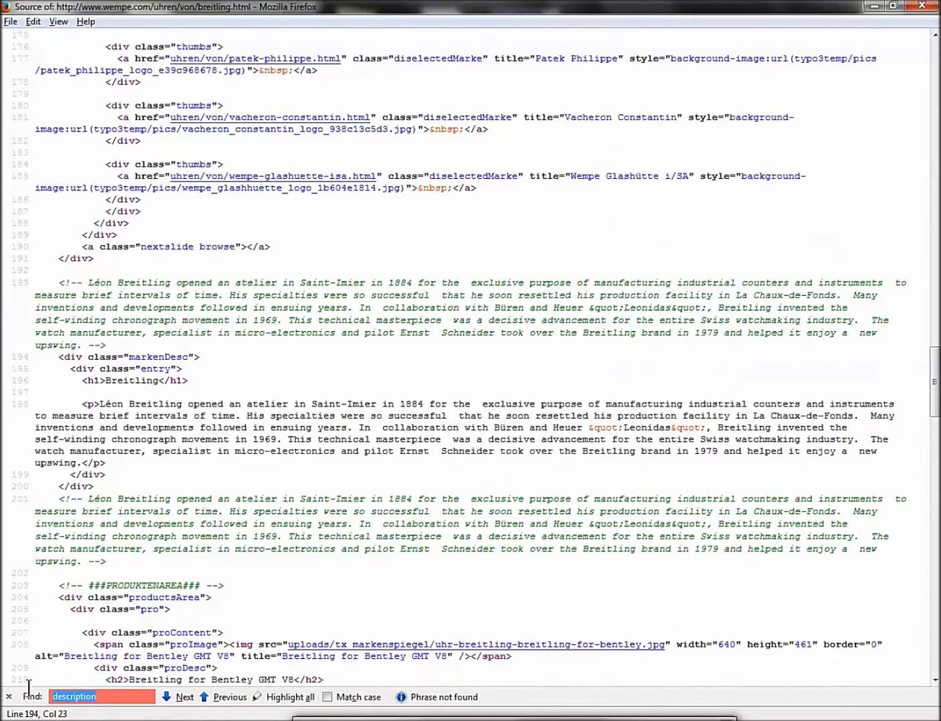
# - Search the Wempe source for "<h1" and for "alt="", highlighting every alt match to check header and image ALT tags
pyautogui.write('<h1')
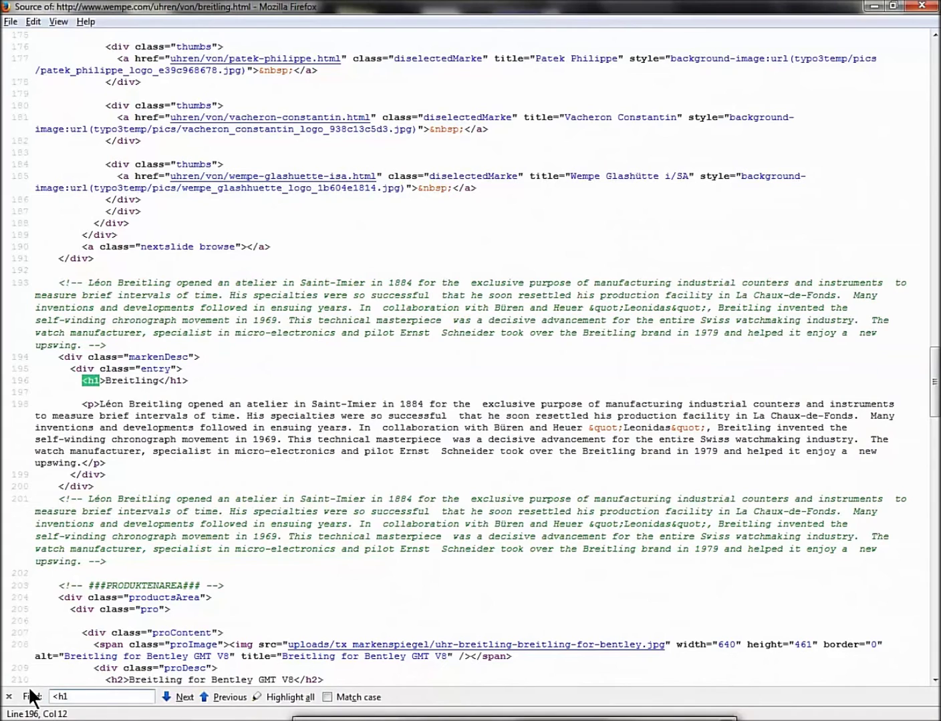
pyautogui.click(113, 382)
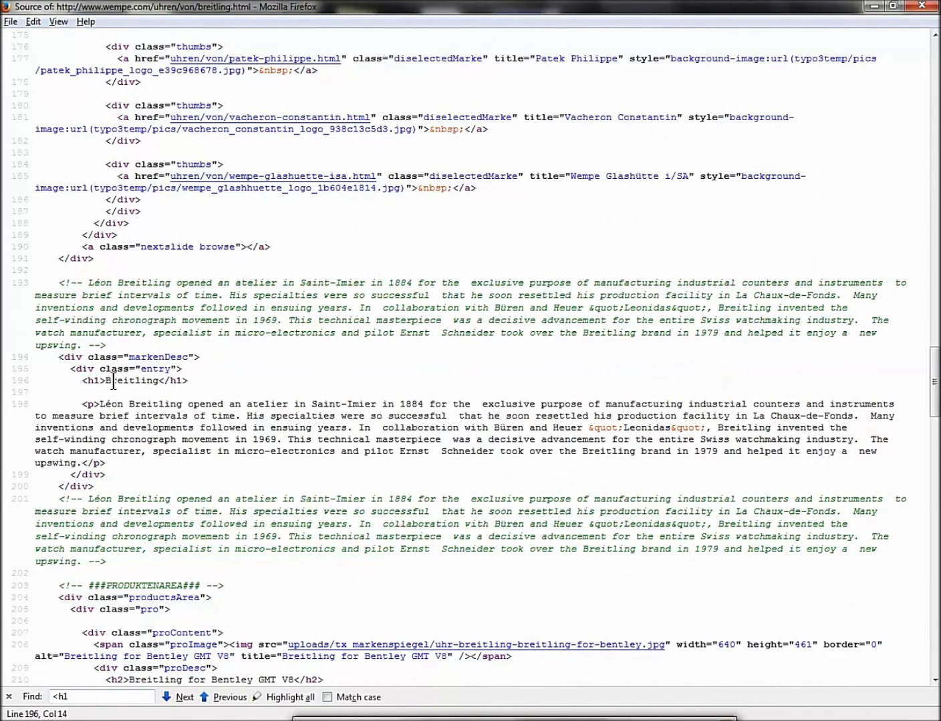
pyautogui.moveTo(84, 698); pyautogui.dragTo(4, 687)
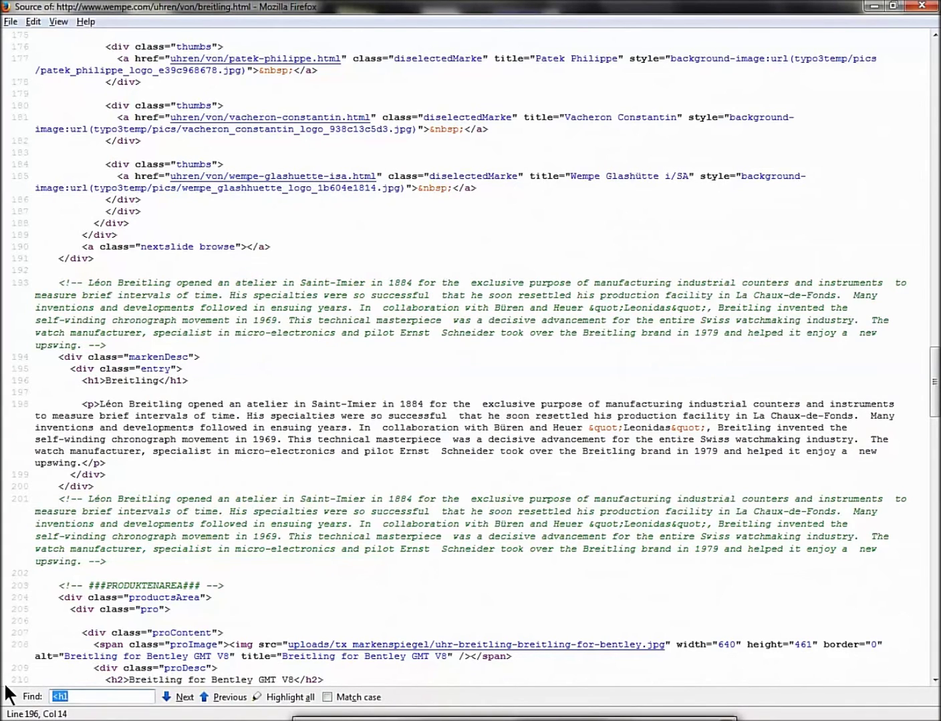
pyautogui.write('alt="')
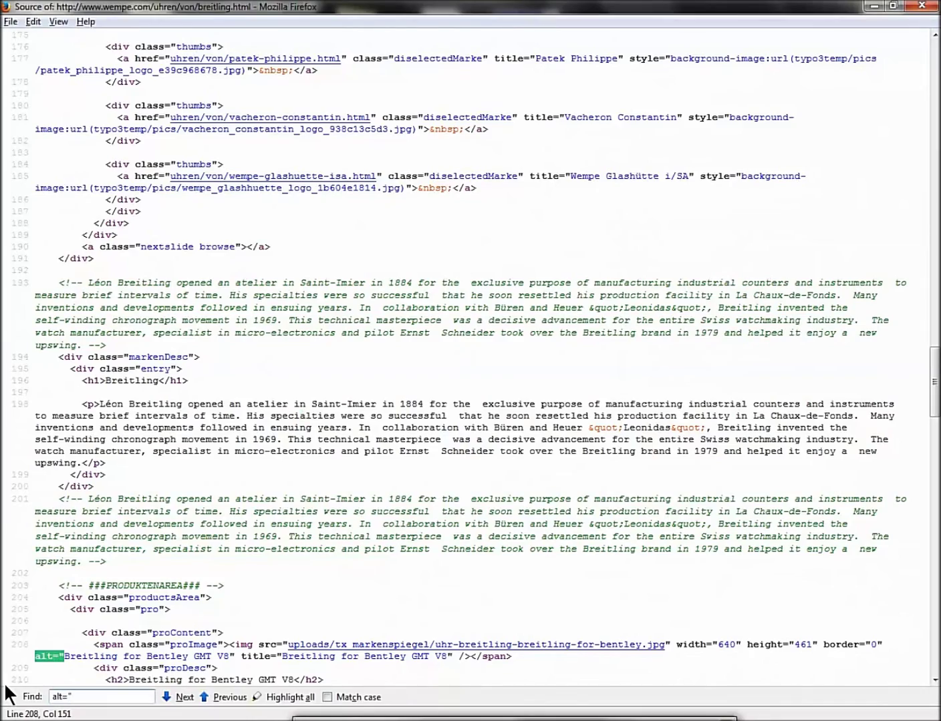
pyautogui.click(290, 697)
pyautogui.moveTo(936, 382); pyautogui.dragTo(935, 449)
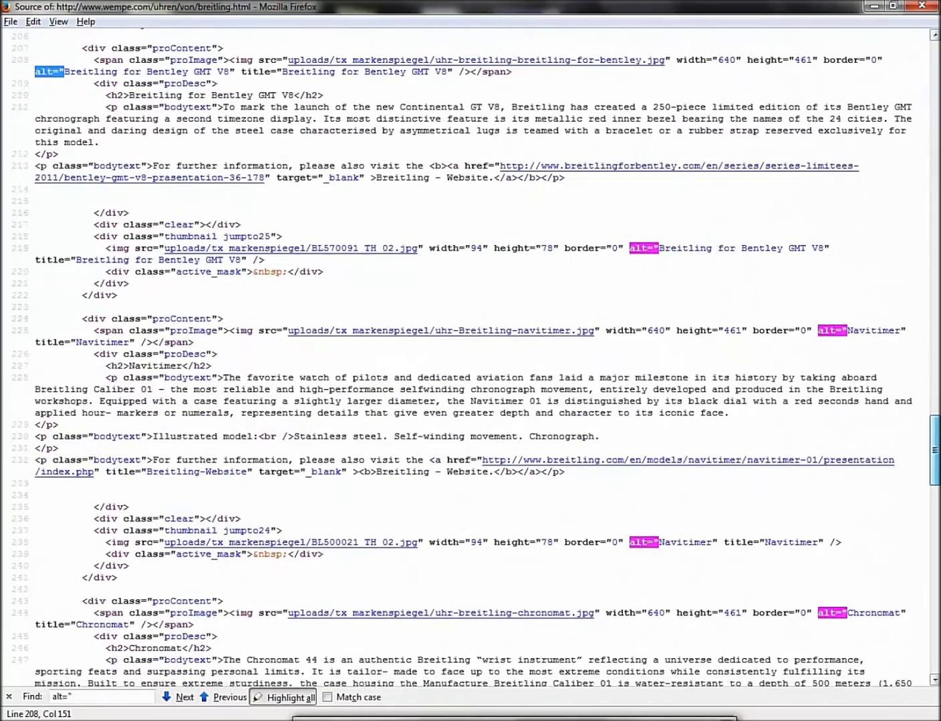
pyautogui.scroll(1, 784, 346)
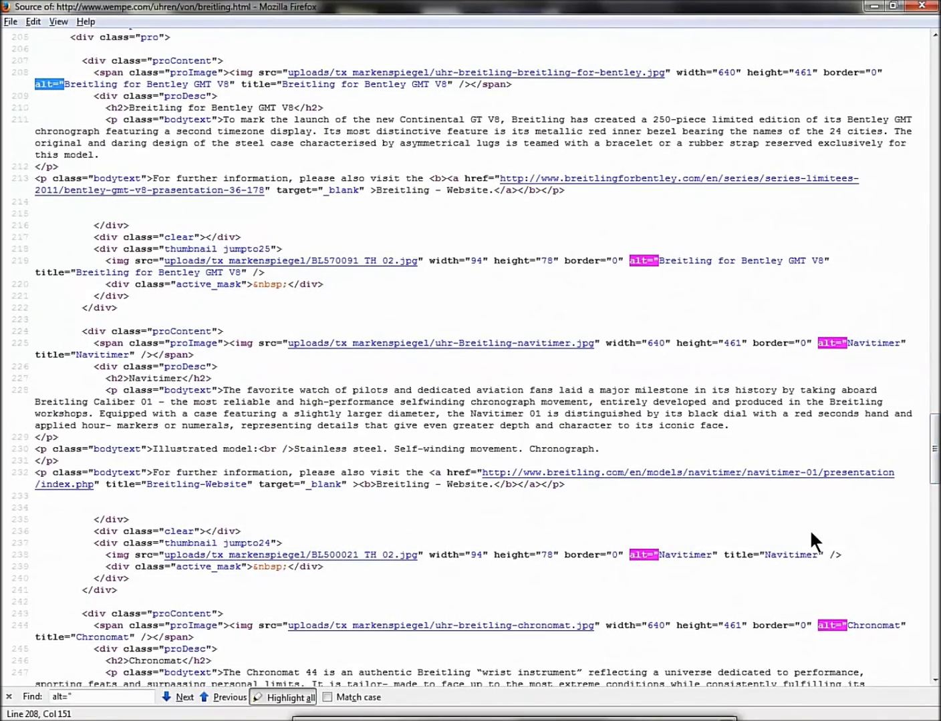
pyautogui.moveTo(934, 476); pyautogui.dragTo(934, 595)
# - Close the source code and search the Wempe Breitling page for "breitling" with all matches highlighted
pyautogui.click(925, 8)
pyautogui.scroll(-3, 490, 361)
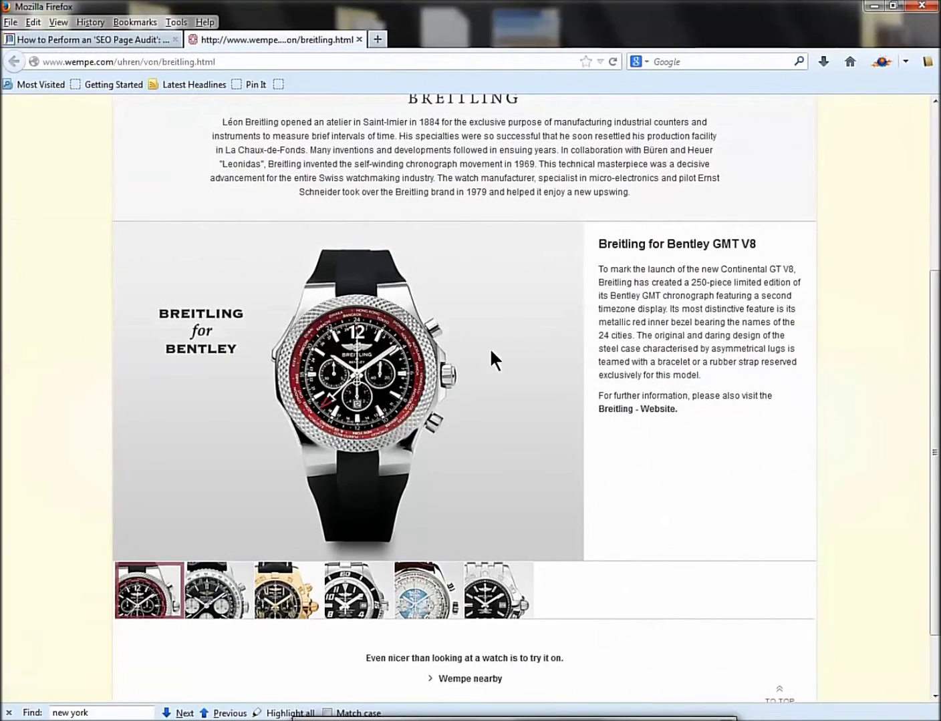
pyautogui.hotkey('ctrl', 'f')
pyautogui.write('breitling')
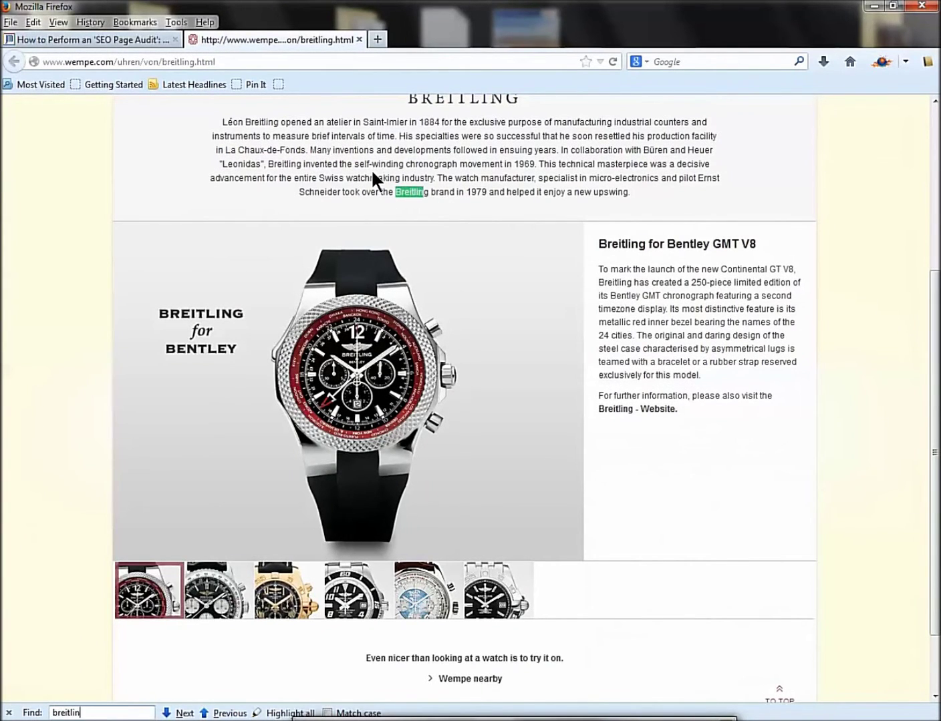
pyautogui.click(280, 714)
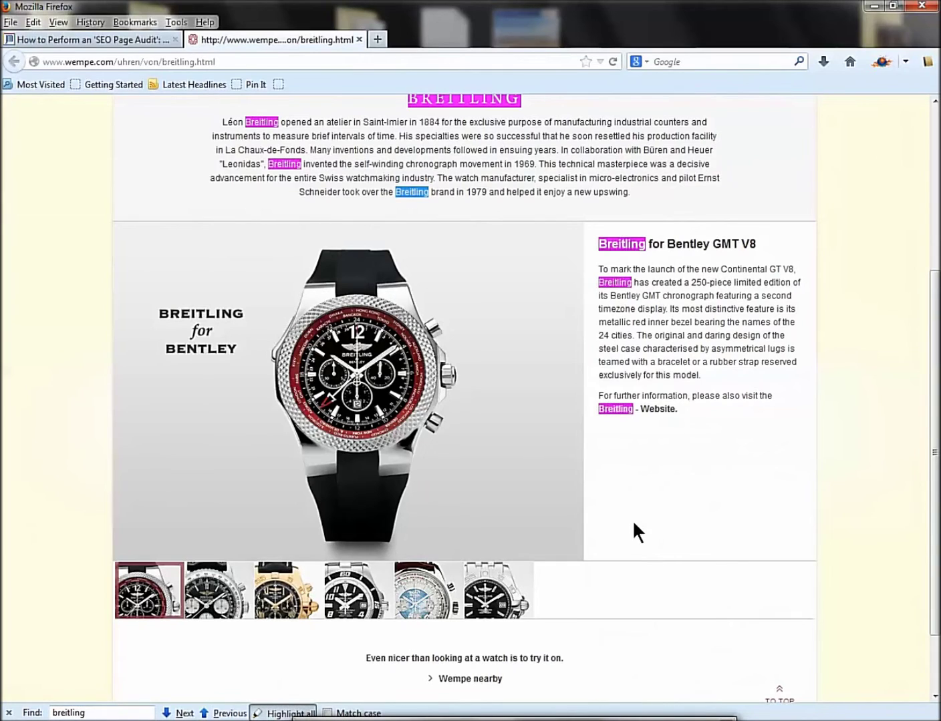
# - Search the Wempe page for the keywords "repair" and "new york"
pyautogui.moveTo(100, 713); pyautogui.dragTo(49, 713)
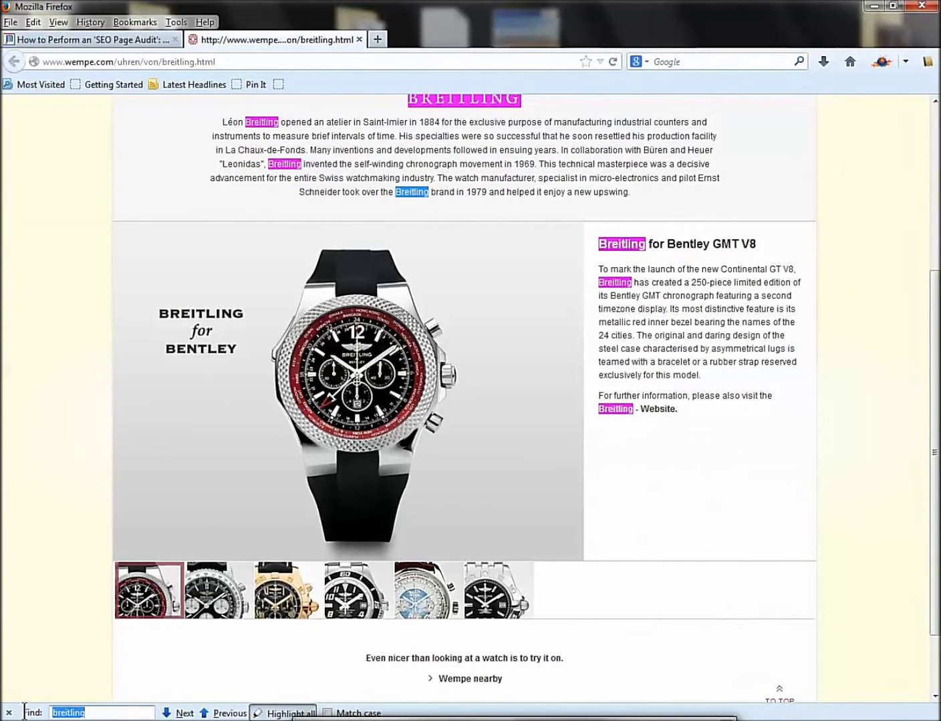
pyautogui.write('repair')
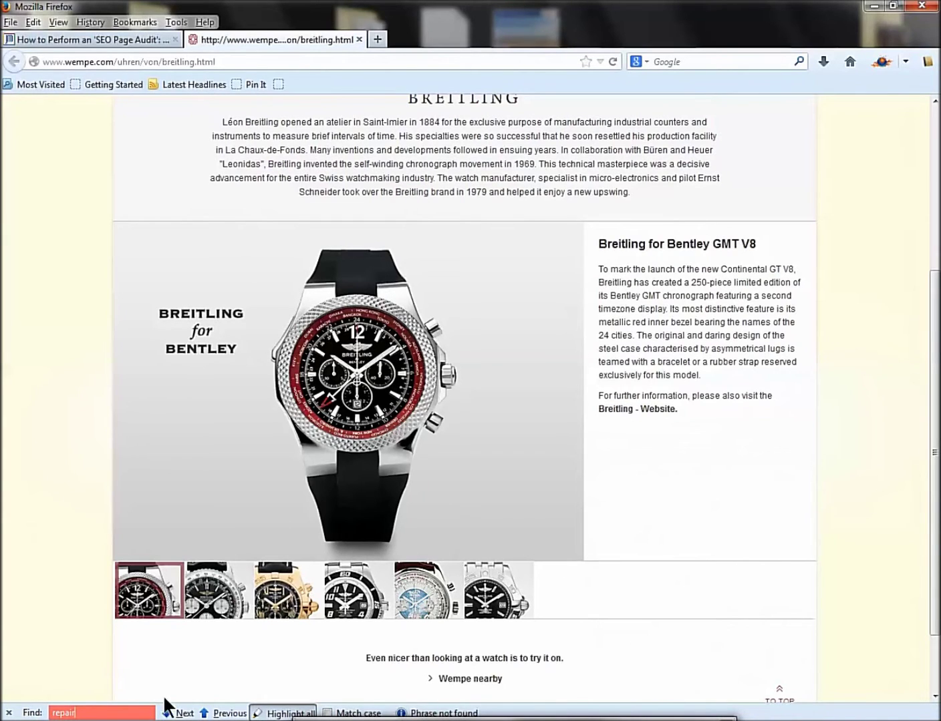
pyautogui.moveTo(104, 712); pyautogui.dragTo(8, 707)
pyautogui.write('new york')
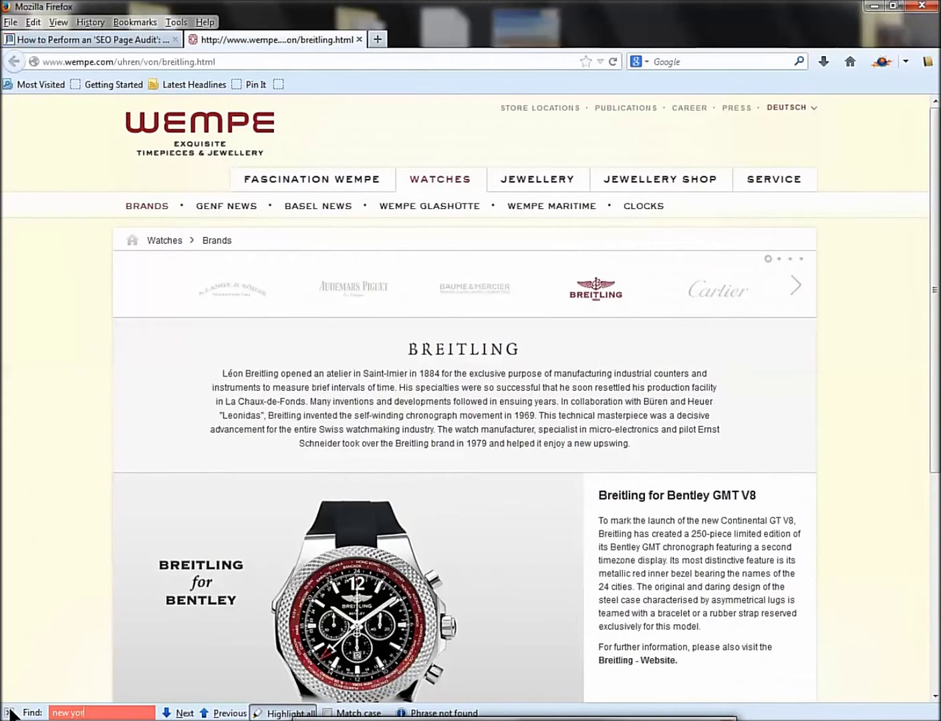
# - Search the Wempe page for "nyc" and close the Wempe page
pyautogui.press('BackSpace')
pyautogui.press('BackSpace')
pyautogui.press('BackSpace')
pyautogui.press('BackSpace')
pyautogui.press('BackSpace')
pyautogui.press('BackSpace')
pyautogui.write('yc')
pyautogui.click(359, 39)
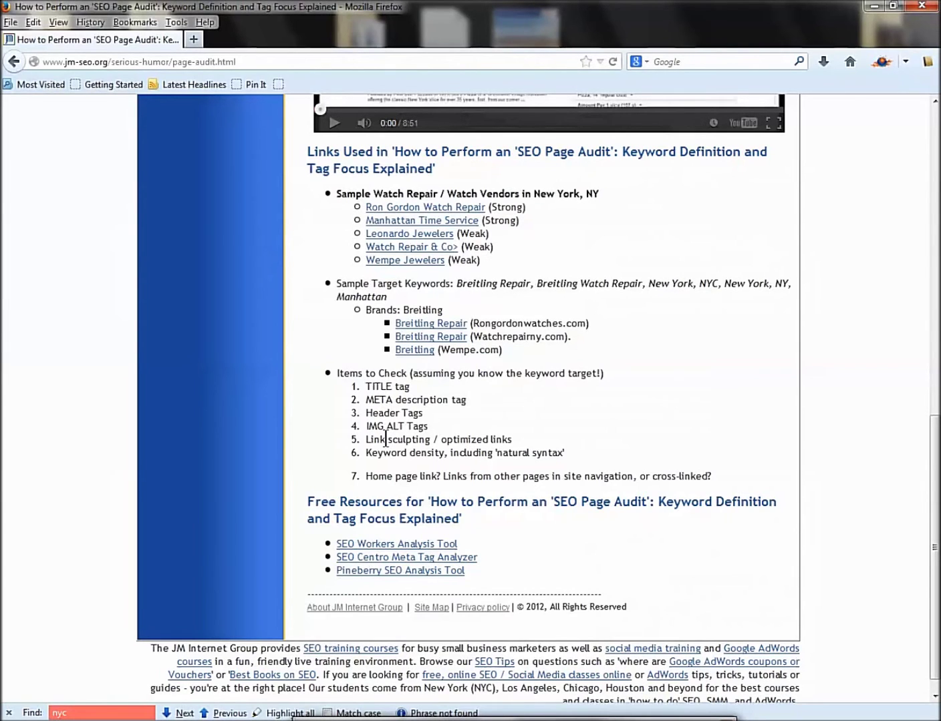
# - Open the Rongordonwatches.com Breitling Repair link separately and visit the site's home page before returning to the audit page
pyautogui.rightClick(434, 329)
pyautogui.click(437, 334)
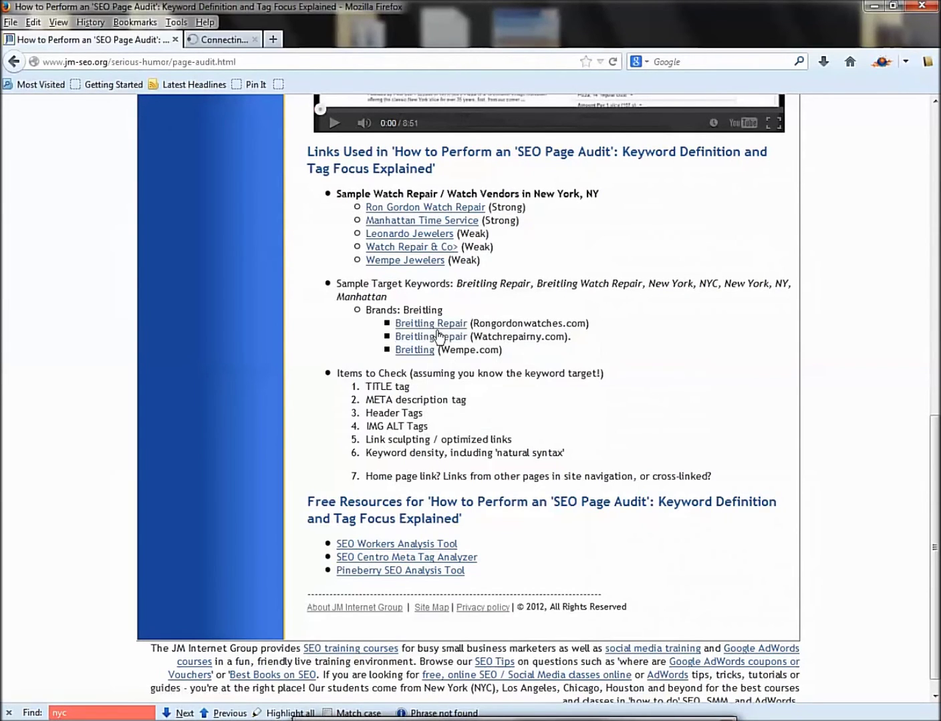
pyautogui.click(264, 40)
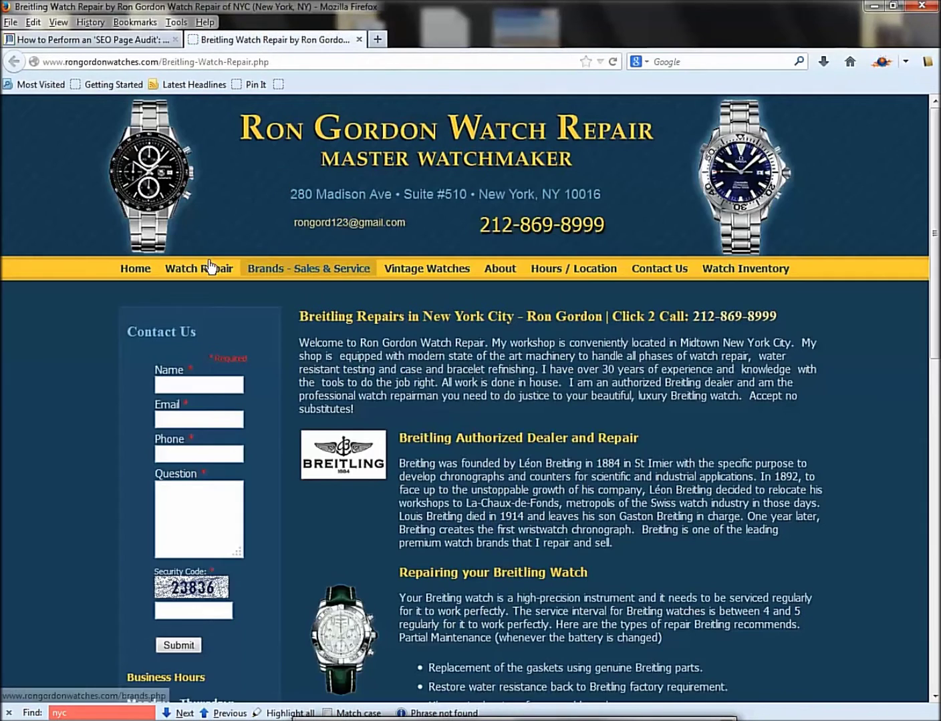
pyautogui.click(121, 270)
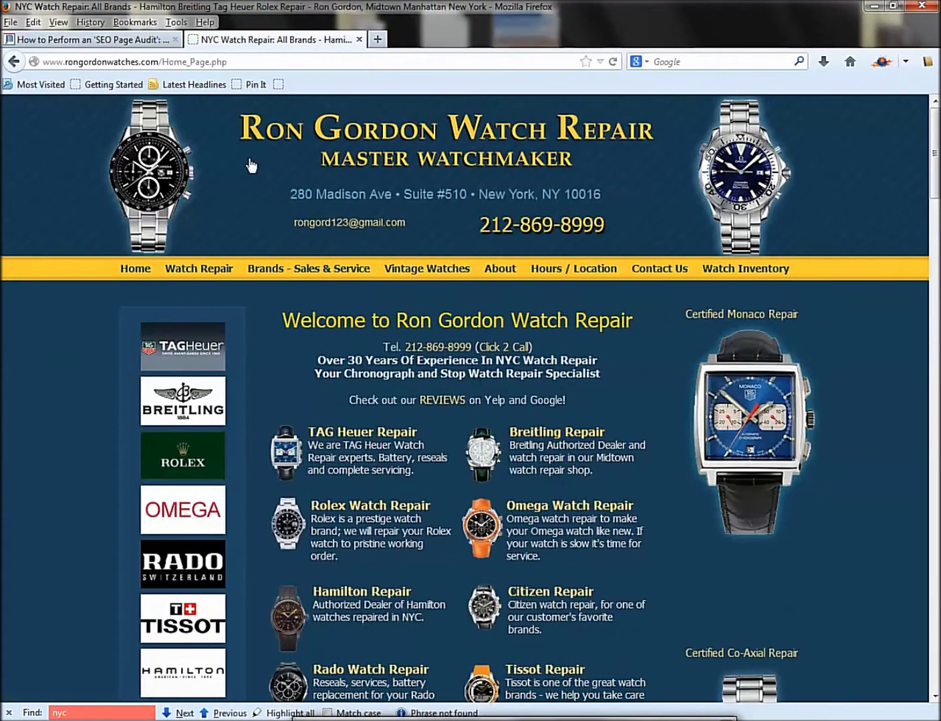
pyautogui.click(118, 40)
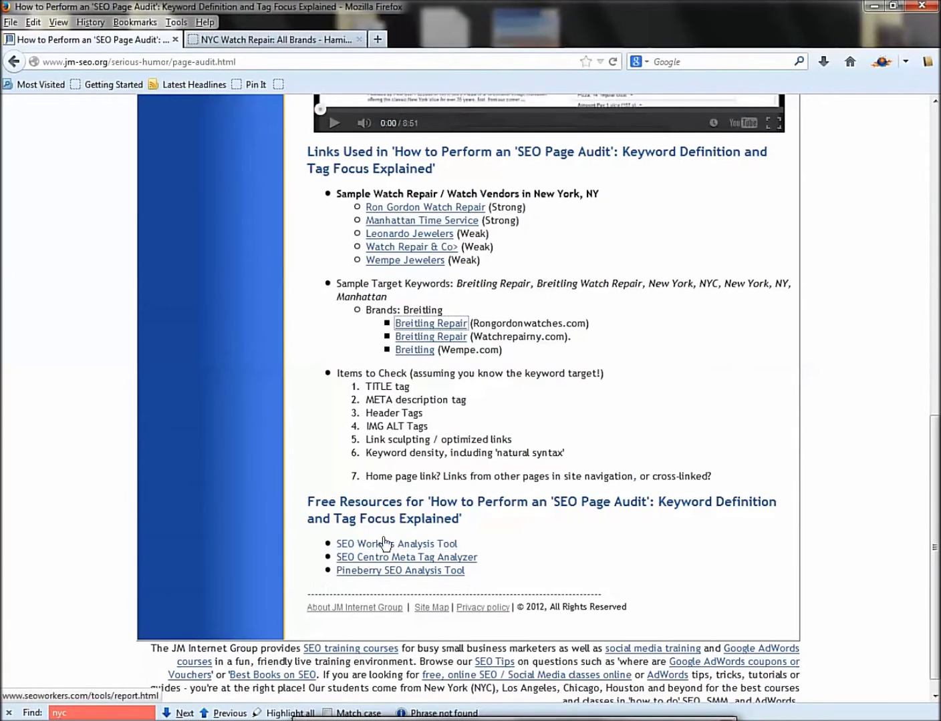
pyautogui.rightClick(403, 211)
pyautogui.click(454, 218)
pyautogui.click(258, 38)
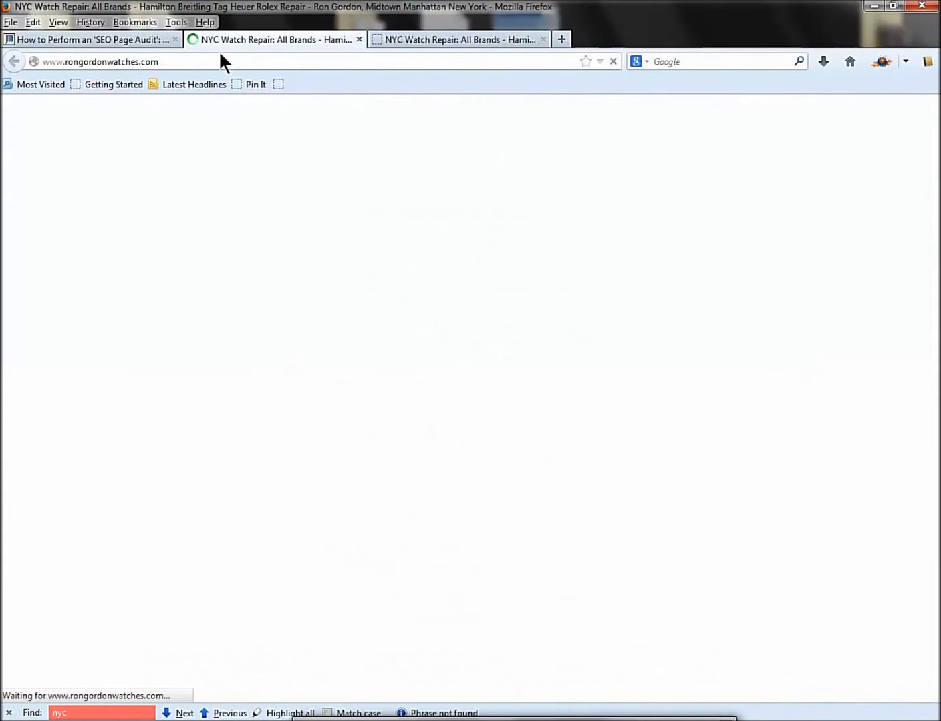
pyautogui.click(357, 39)
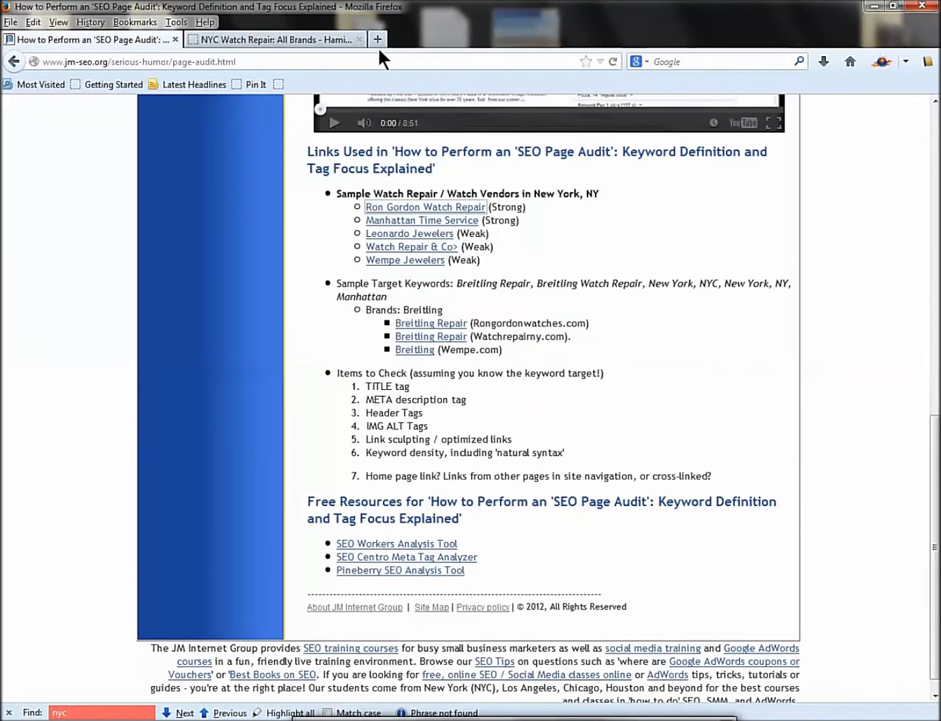
# - Reopen the Rongordonwatches.com Breitling Repair page from the audit page and close the site's home page
pyautogui.rightClick(428, 329)
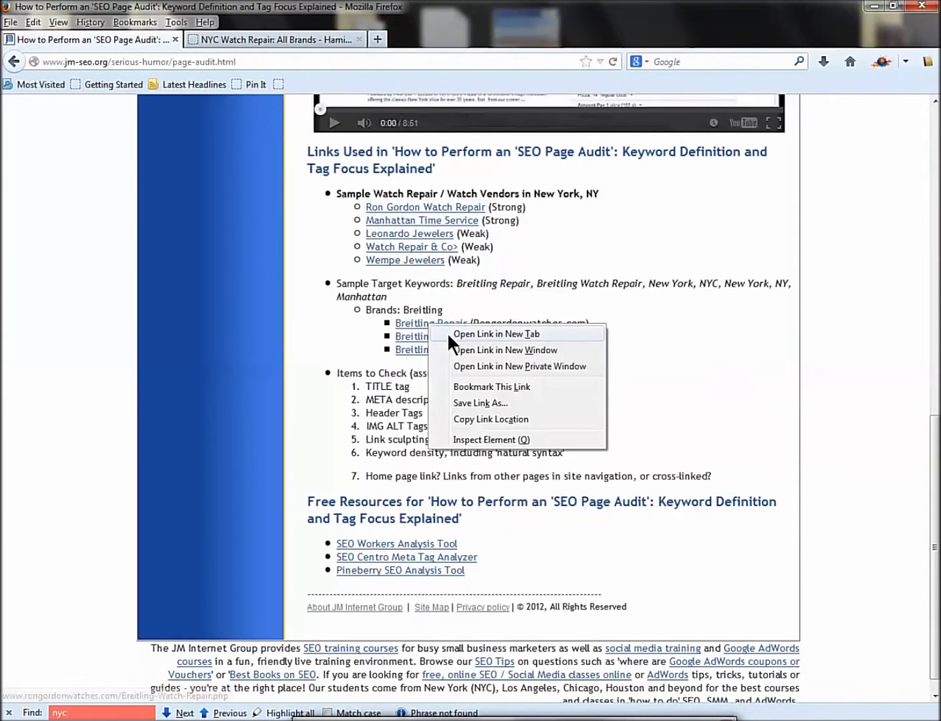
pyautogui.click(445, 332)
pyautogui.click(253, 40)
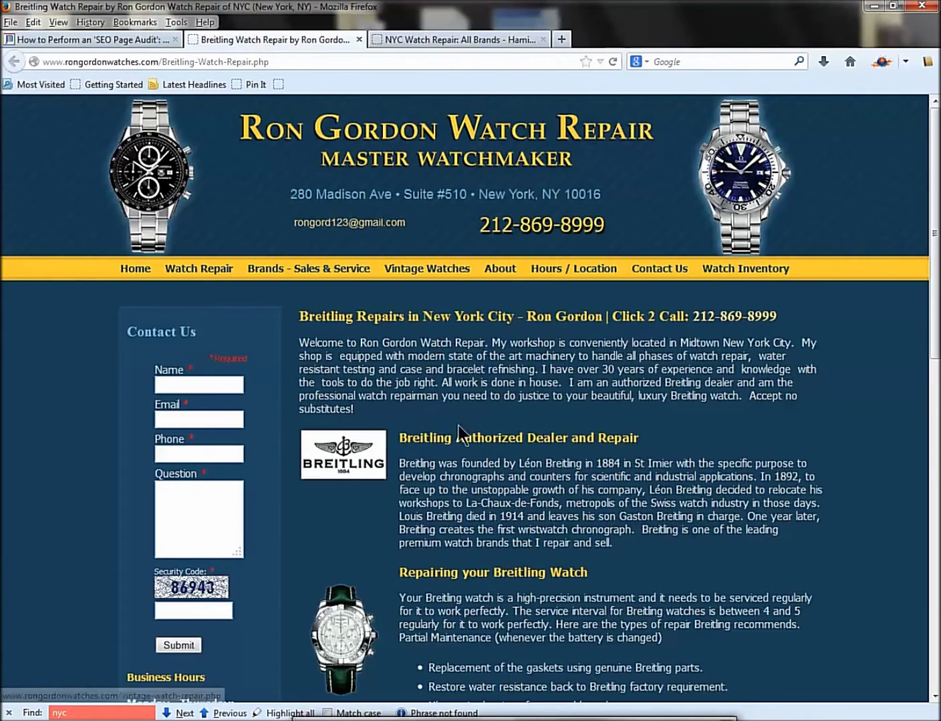
pyautogui.moveTo(464, 438); pyautogui.dragTo(525, 441)
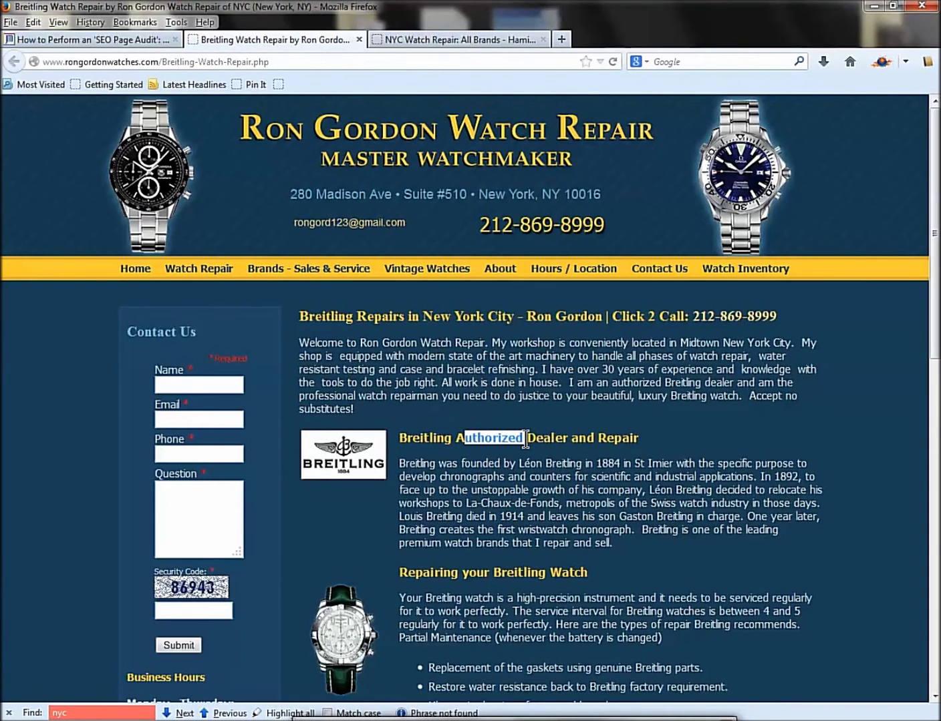
pyautogui.click(399, 39)
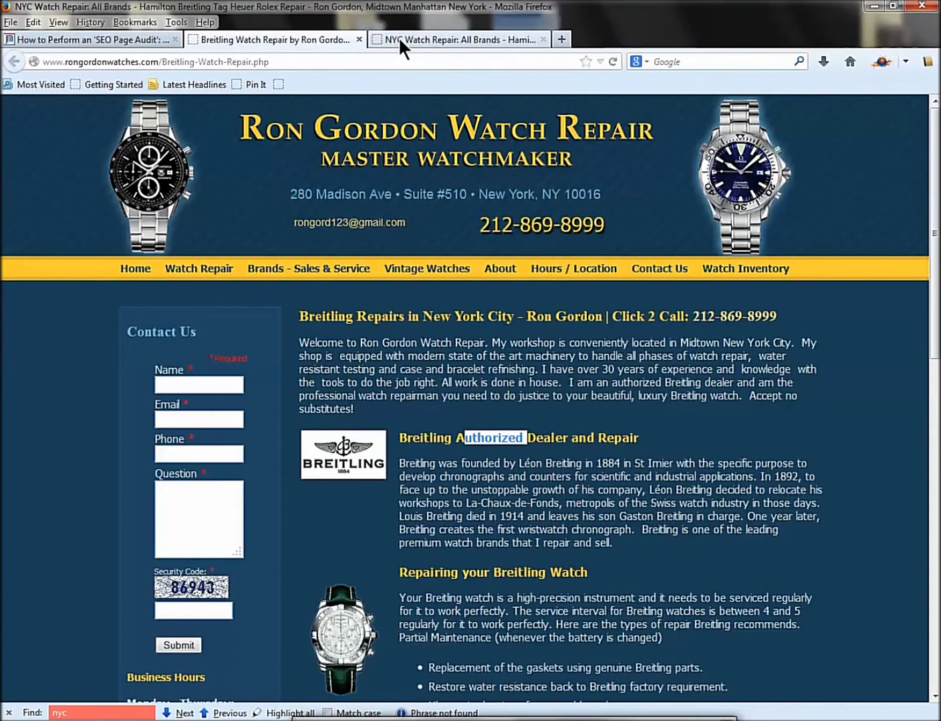
pyautogui.click(543, 39)
# - Copy the address of the Rongordonwatches.com Breitling page and open the SEO Workers Analysis Tool from the audit page
pyautogui.rightClick(302, 62)
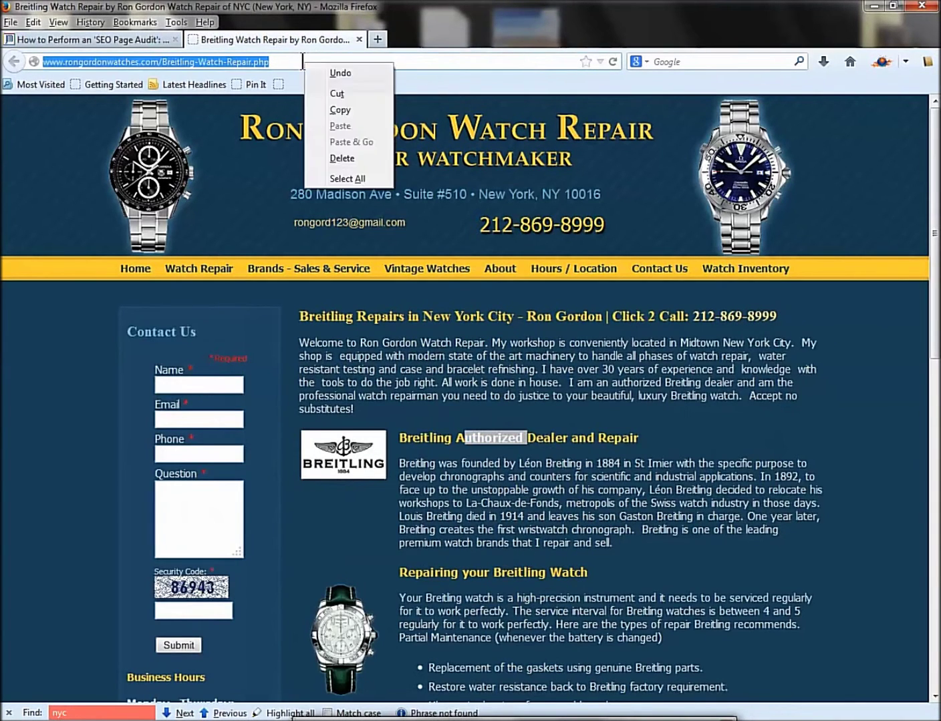
pyautogui.click(328, 110)
pyautogui.click(140, 41)
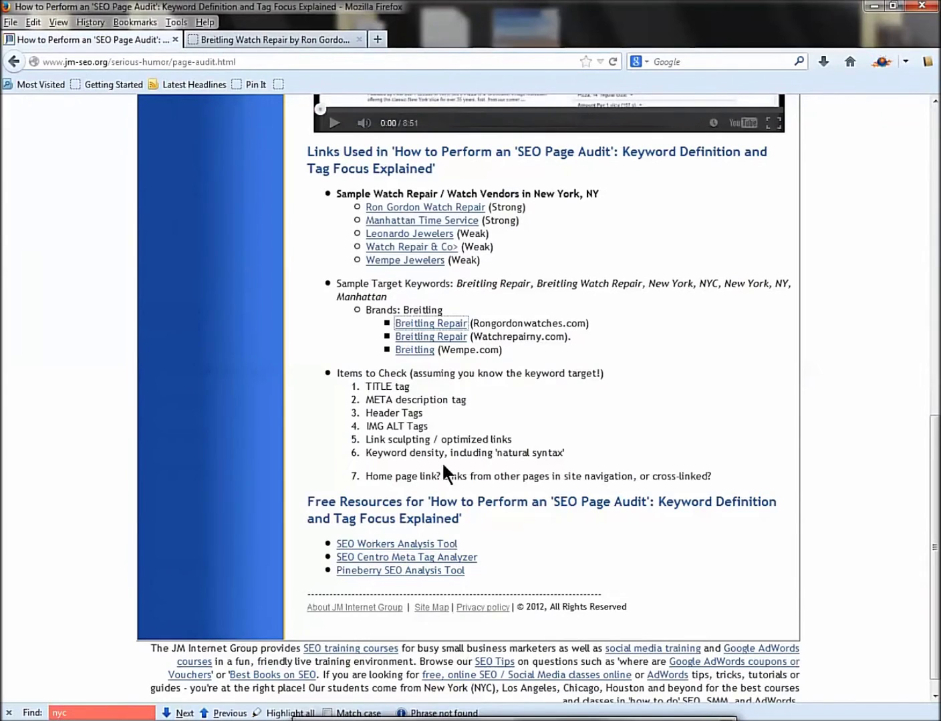
pyautogui.rightClick(413, 548)
pyautogui.click(441, 556)
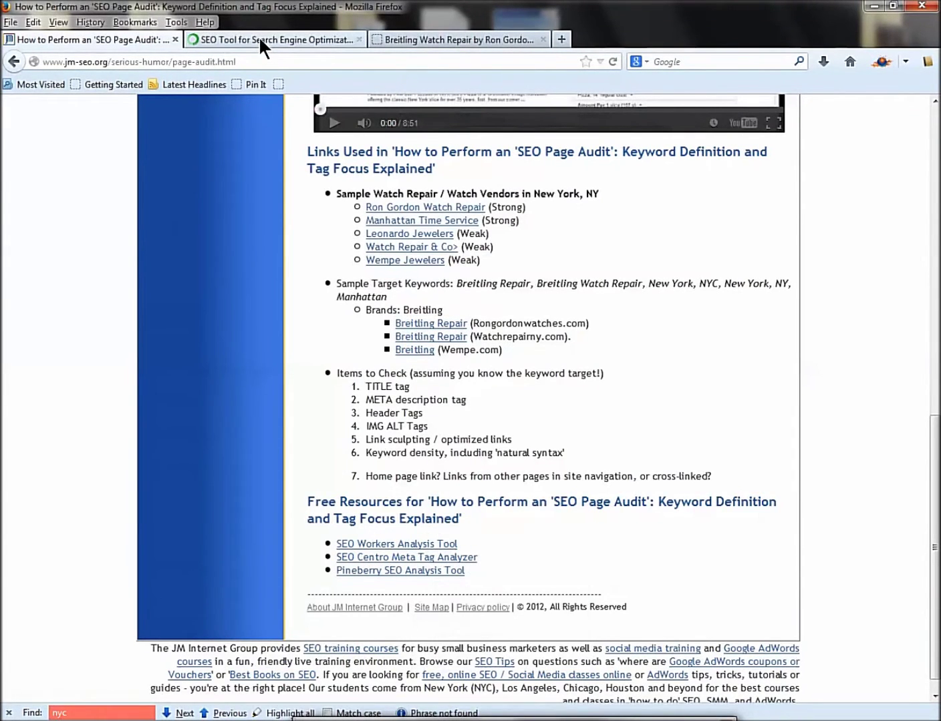
pyautogui.click(259, 38)
# - Submit the copied Breitling-Watch-Repair.php address for analysis, answering the automated-system question with 4
pyautogui.scroll(-5, 485, 491)
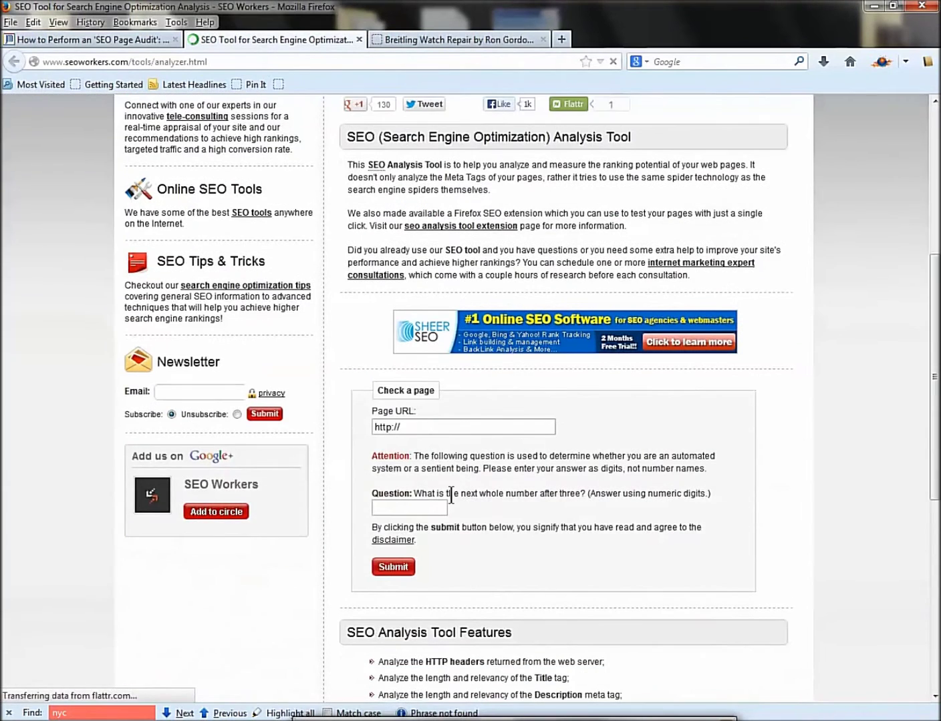
pyautogui.click(431, 431)
pyautogui.hotkey('ctrl', 'v')
pyautogui.click(401, 509)
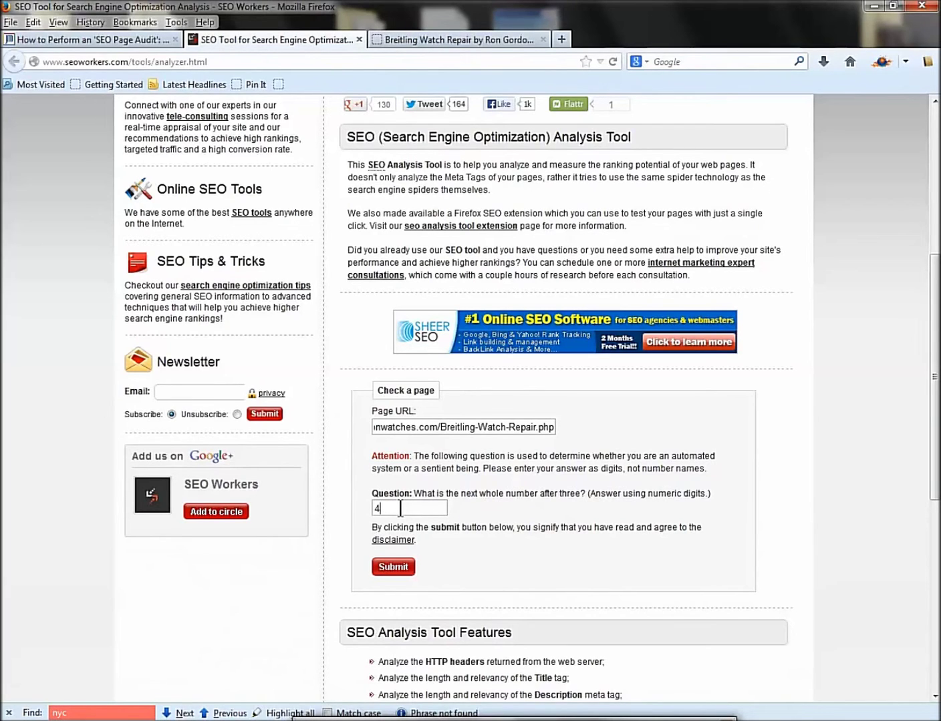
pyautogui.write('4')
pyautogui.click(394, 570)
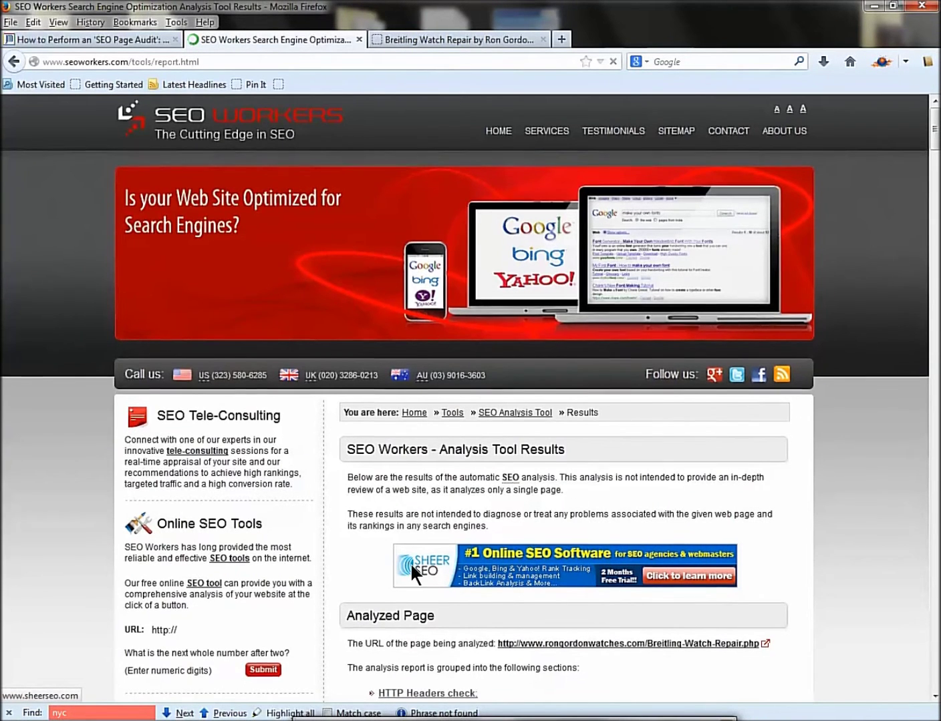
# - Examine the report's title tag, meta description, keyword relevancy and URL sections, and return to the audit page
pyautogui.scroll(-1, 412, 565)
pyautogui.scroll(-12, 528, 580)
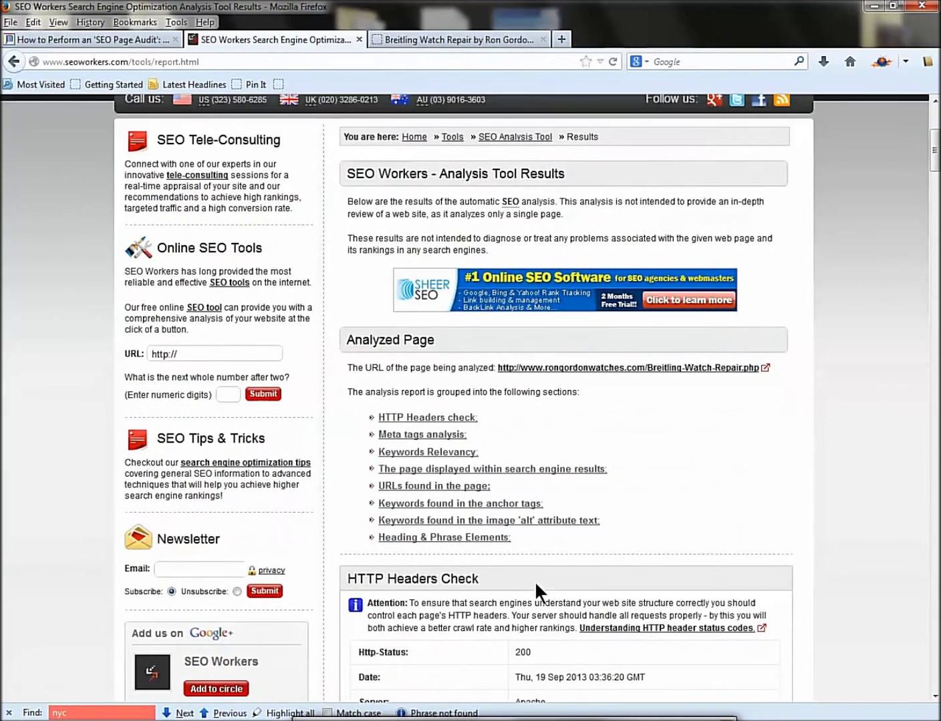
pyautogui.scroll(-3, 513, 580)
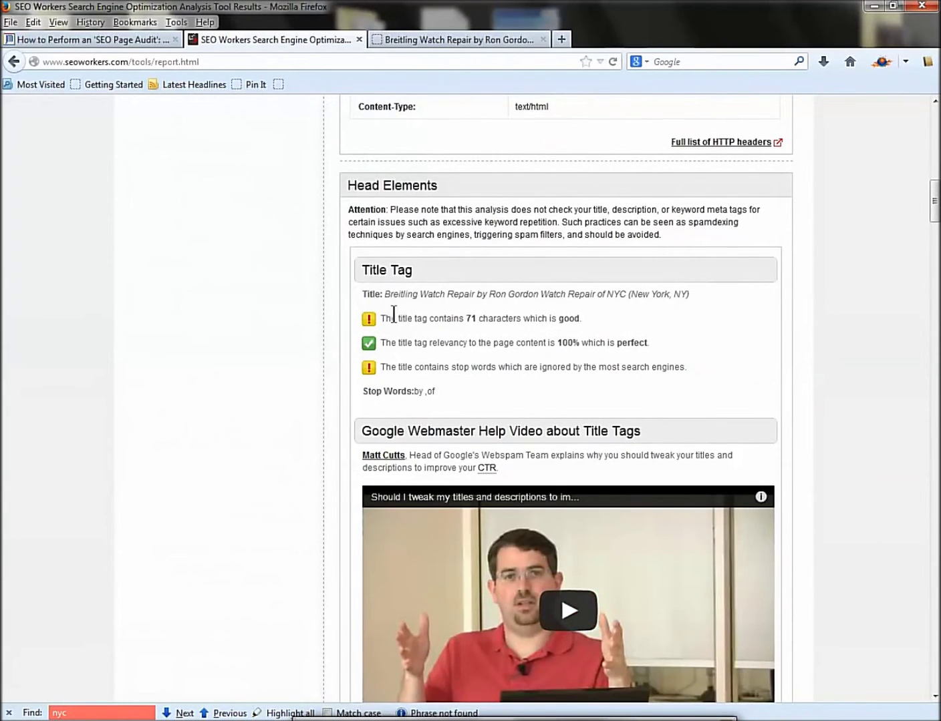
pyautogui.moveTo(436, 347); pyautogui.dragTo(474, 349)
pyautogui.moveTo(935, 201); pyautogui.dragTo(935, 247)
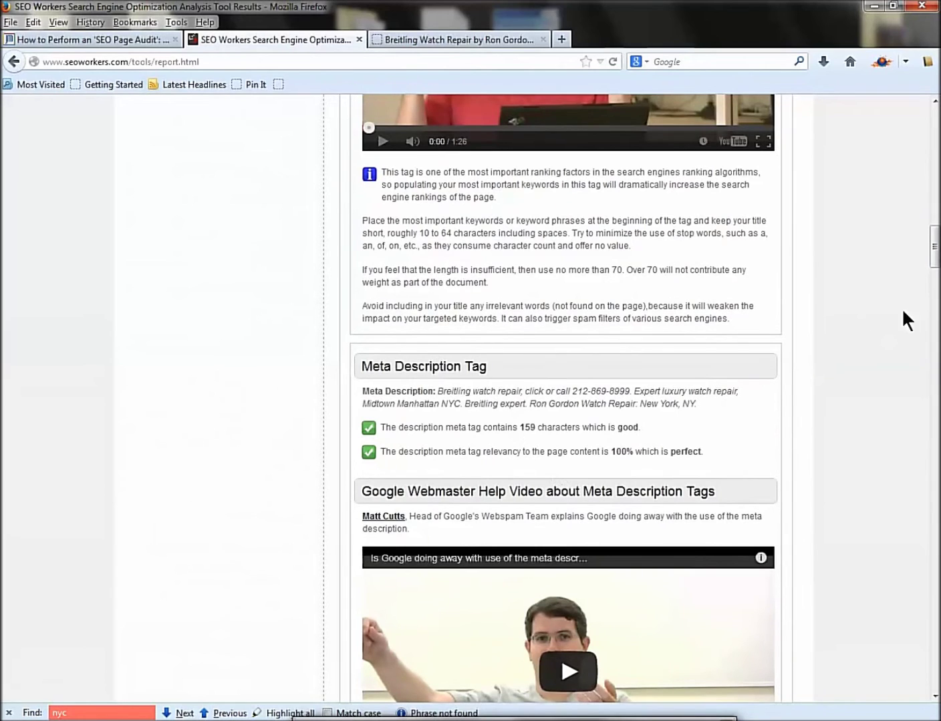
pyautogui.moveTo(937, 268); pyautogui.dragTo(935, 423)
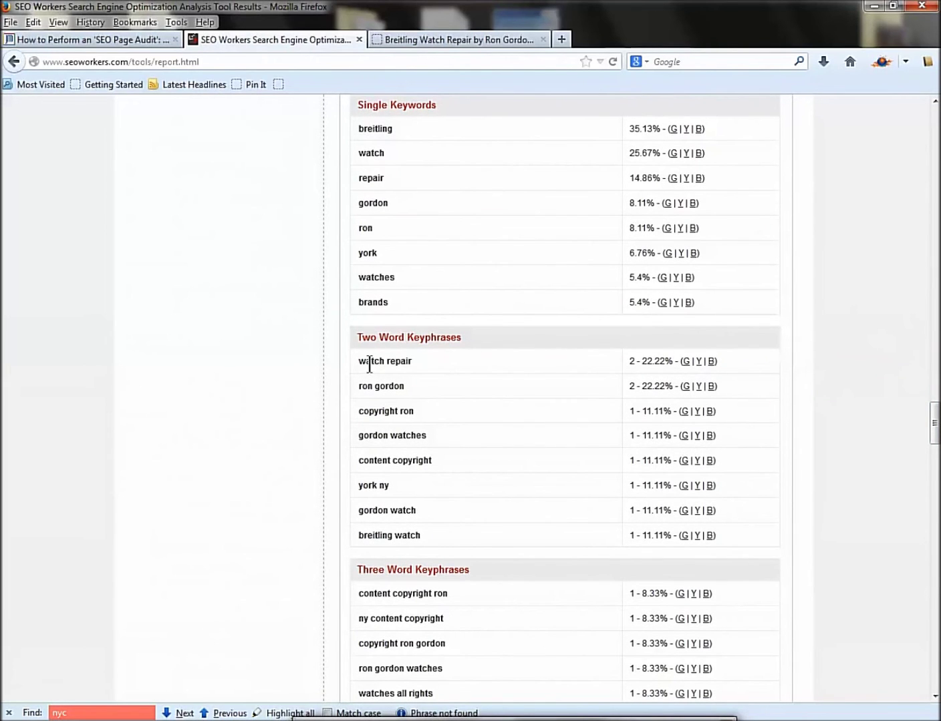
pyautogui.moveTo(935, 444); pyautogui.dragTo(935, 540)
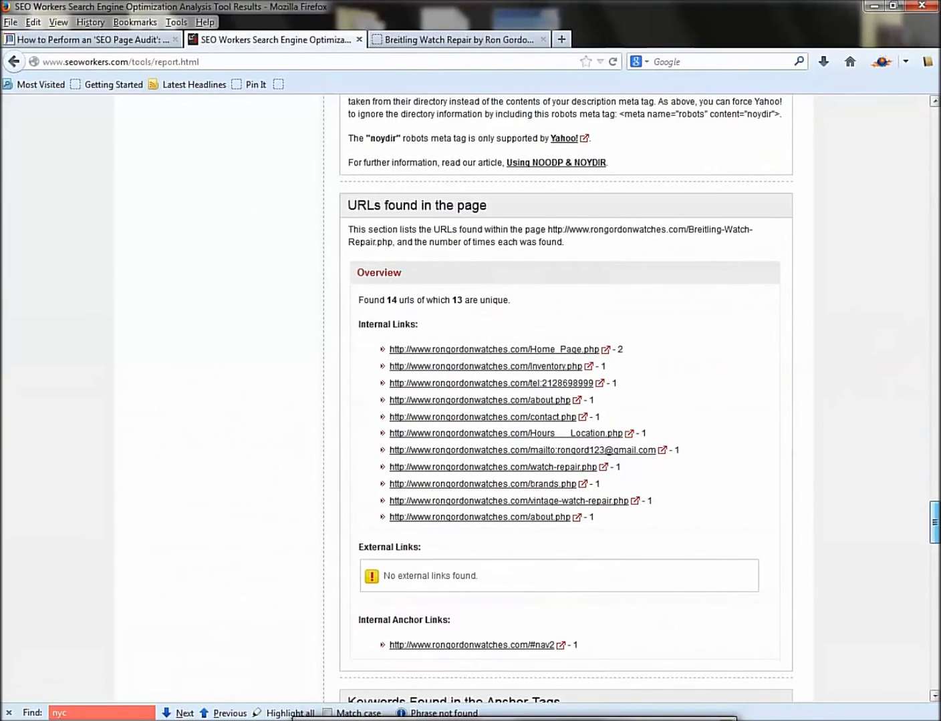
pyautogui.click(137, 40)
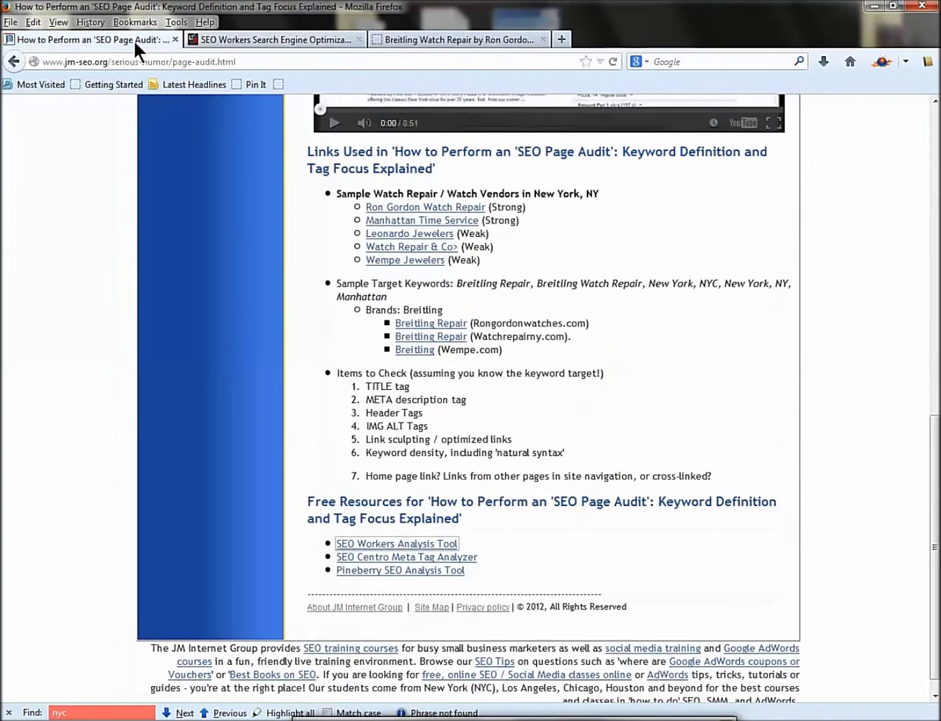
# - Open the SEO Centro Meta Tag Analyzer from the audit page's free resources in a separate tab and switch to it
pyautogui.rightClick(401, 558)
pyautogui.click(425, 569)
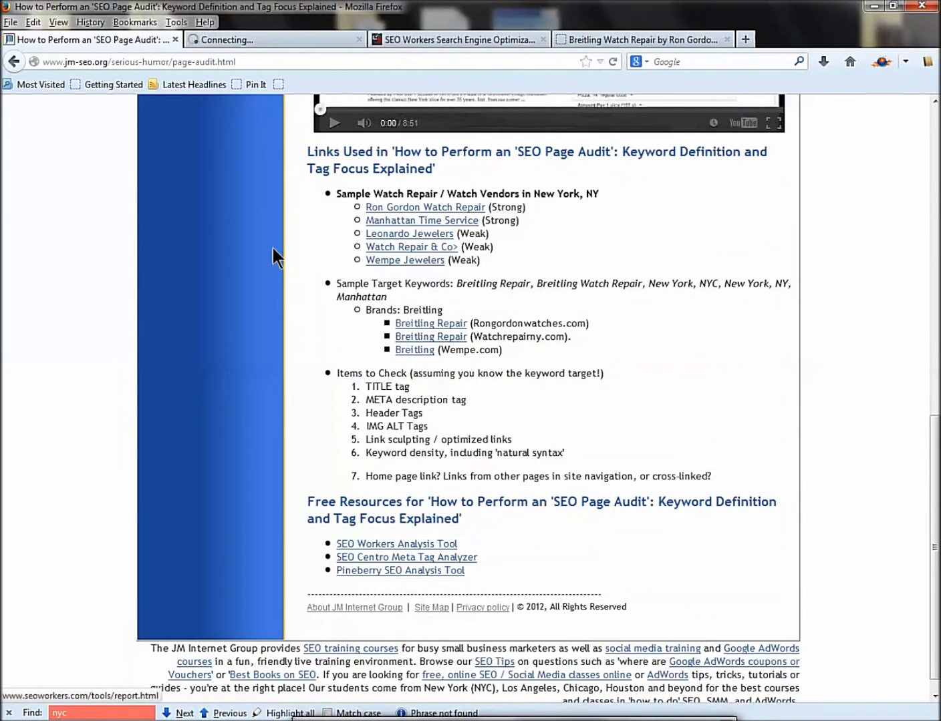
pyautogui.click(233, 38)
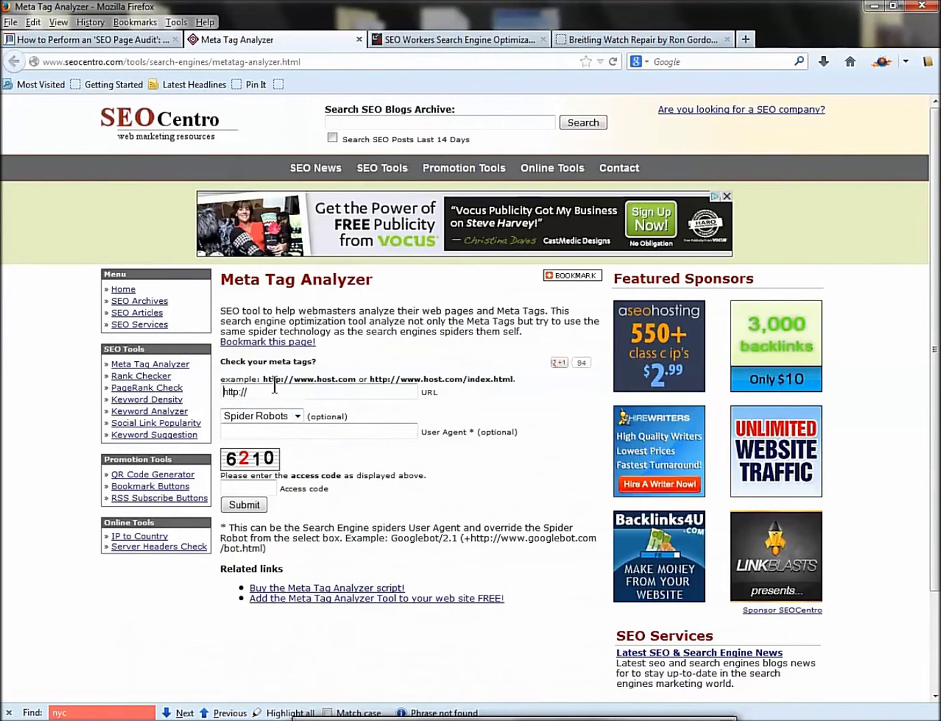
# - Submit the copied Breitling-Watch-Repair.php address to the Meta Tag Analyzer, entering the displayed access code
pyautogui.doubleClick(235, 393)
pyautogui.rightClick(242, 395)
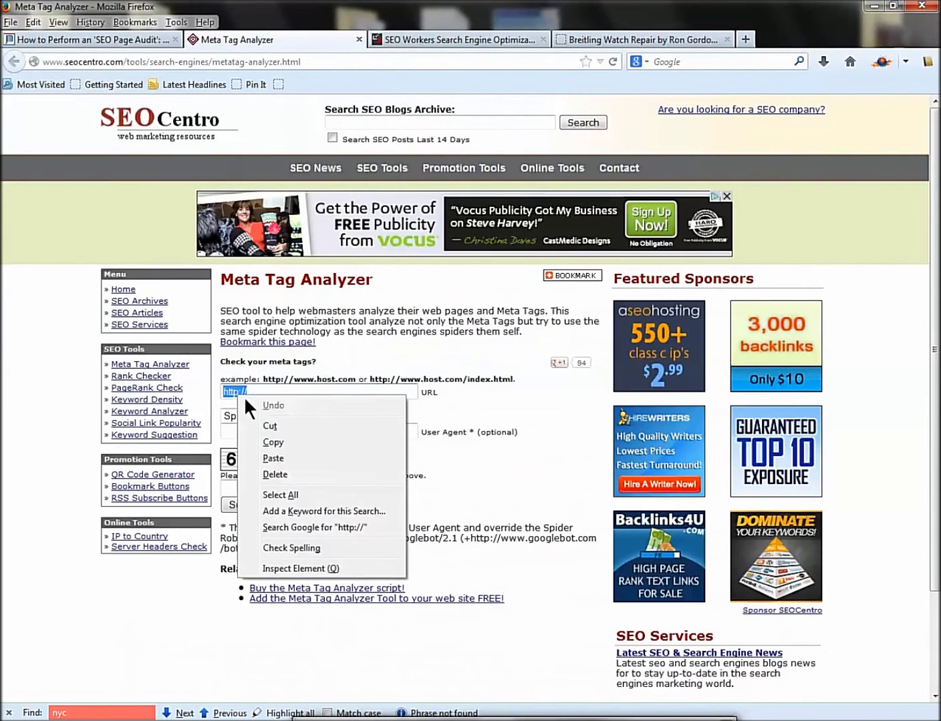
pyautogui.click(271, 453)
pyautogui.click(245, 488)
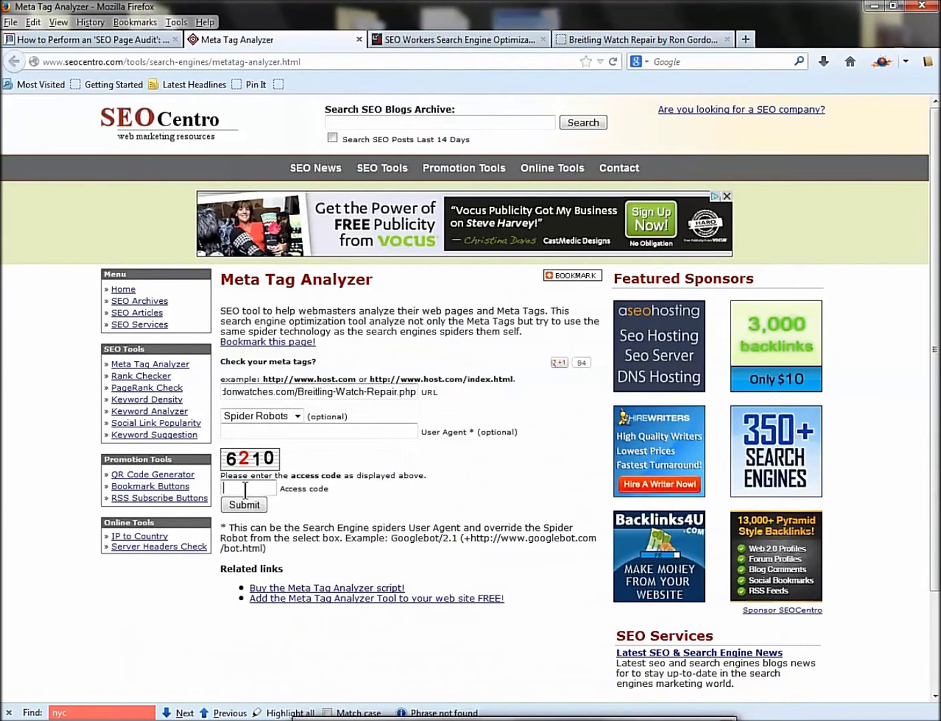
pyautogui.write('6210')
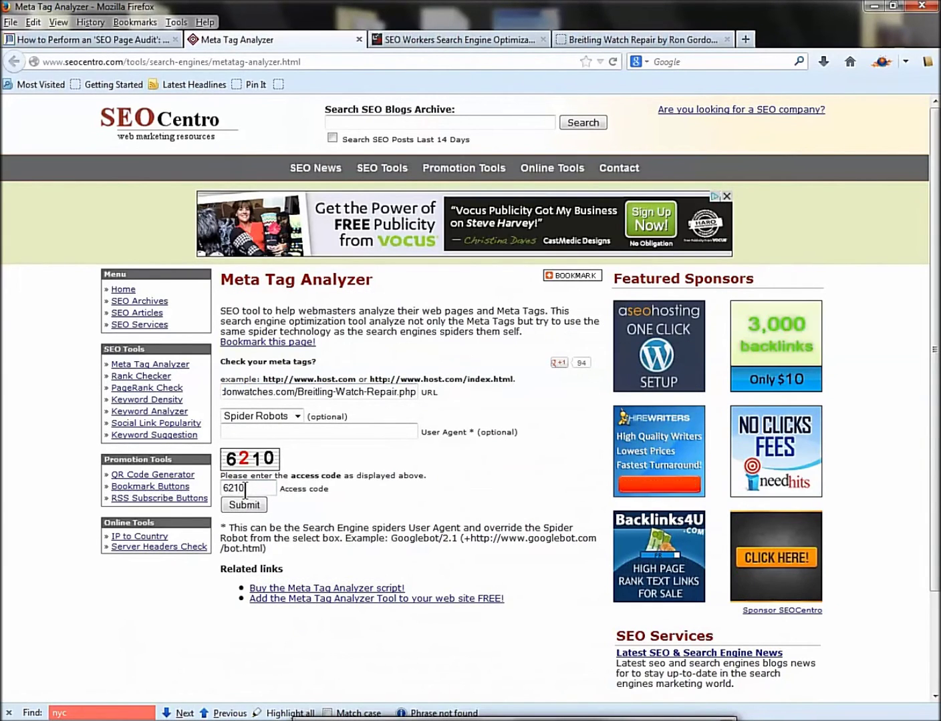
pyautogui.click(249, 501)
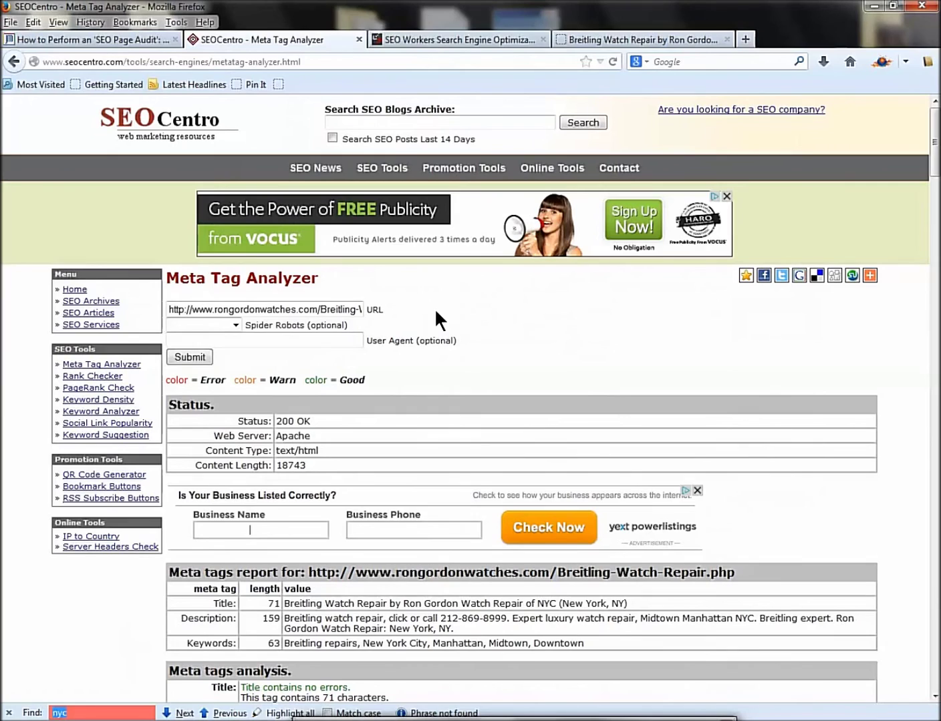
# - Highlight every occurrence of "breitling" in the report and examine its meta tag, anchor tag, IMG alt tag and keyword density sections
pyautogui.write('breitling')
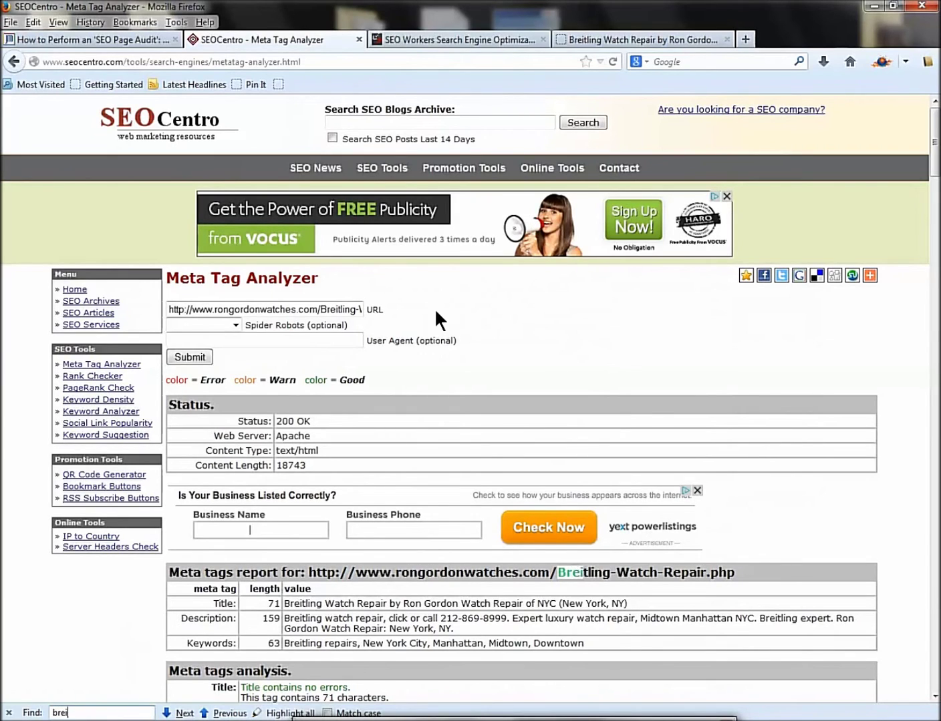
pyautogui.click(283, 713)
pyautogui.moveTo(935, 167); pyautogui.dragTo(934, 228)
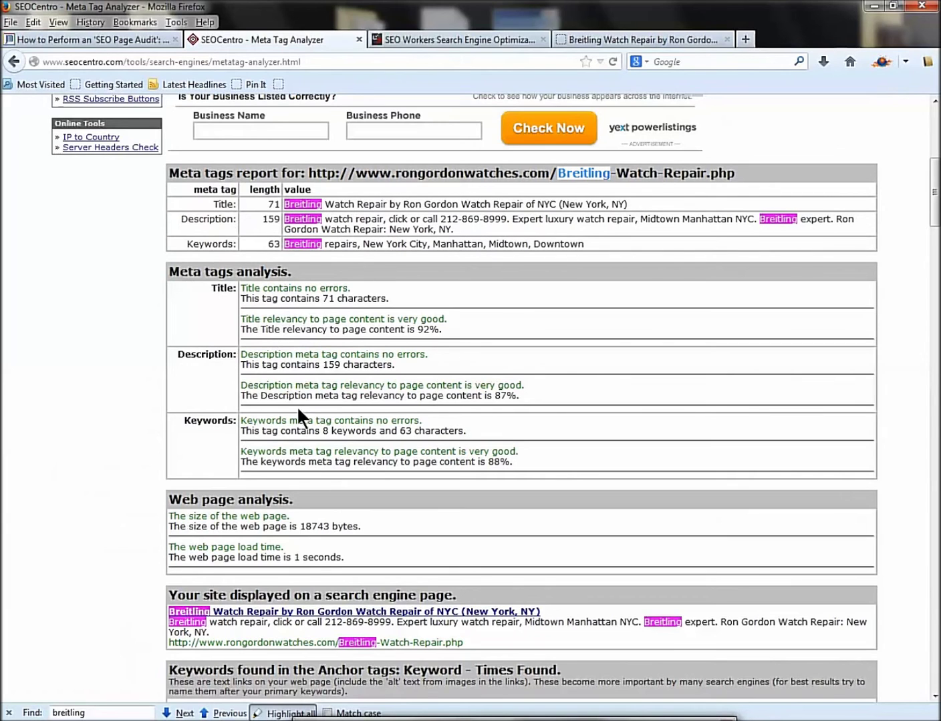
pyautogui.moveTo(935, 208); pyautogui.dragTo(935, 269)
pyautogui.moveTo(319, 208); pyautogui.dragTo(366, 217)
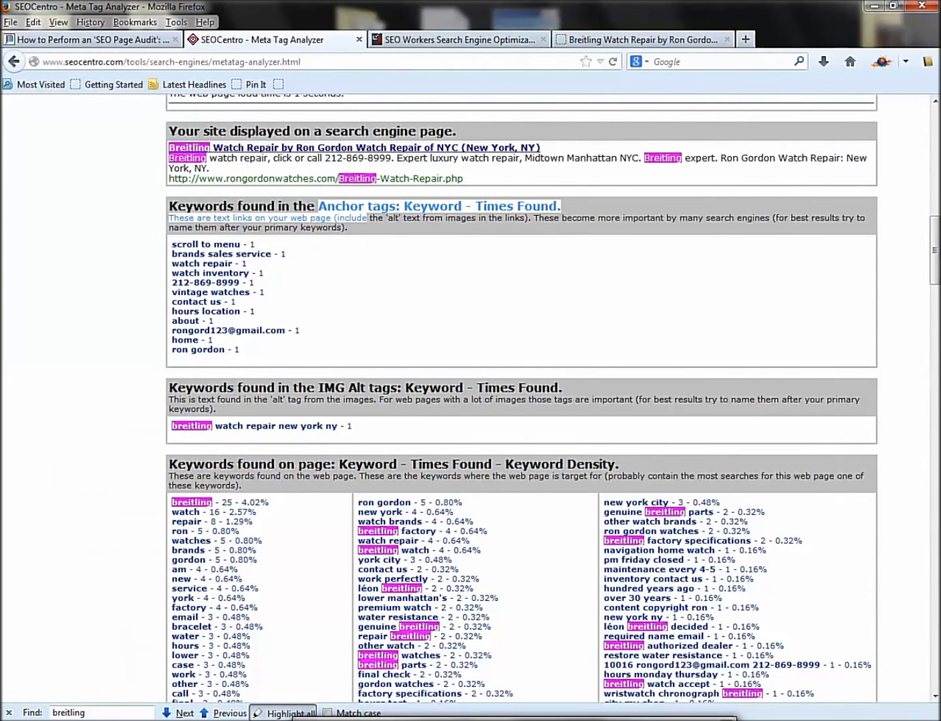
pyautogui.scroll(-1, 317, 349)
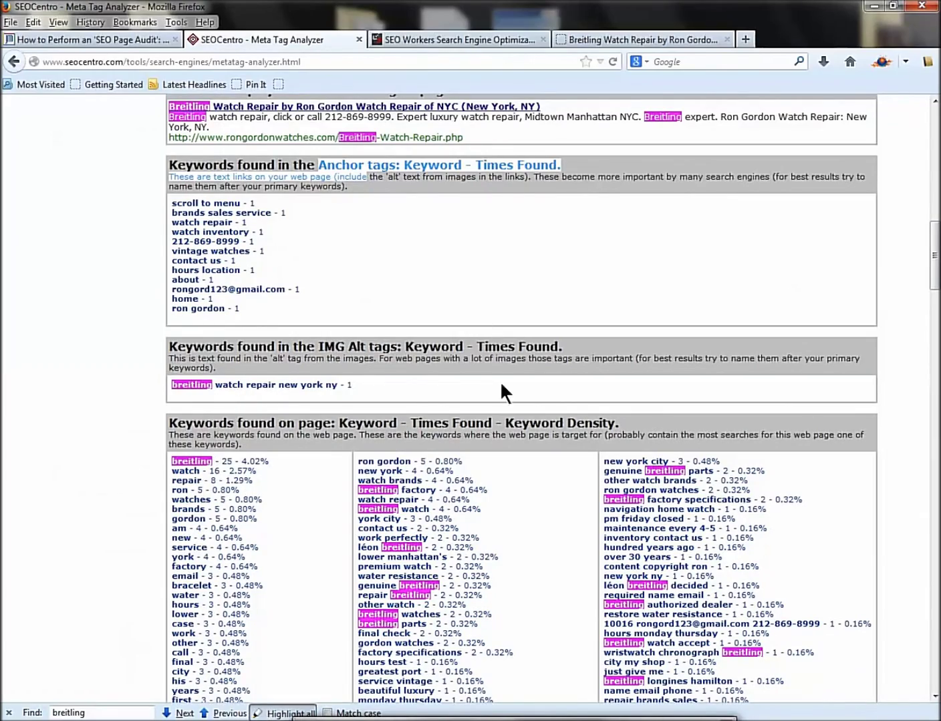
pyautogui.moveTo(934, 287); pyautogui.dragTo(824, 217)
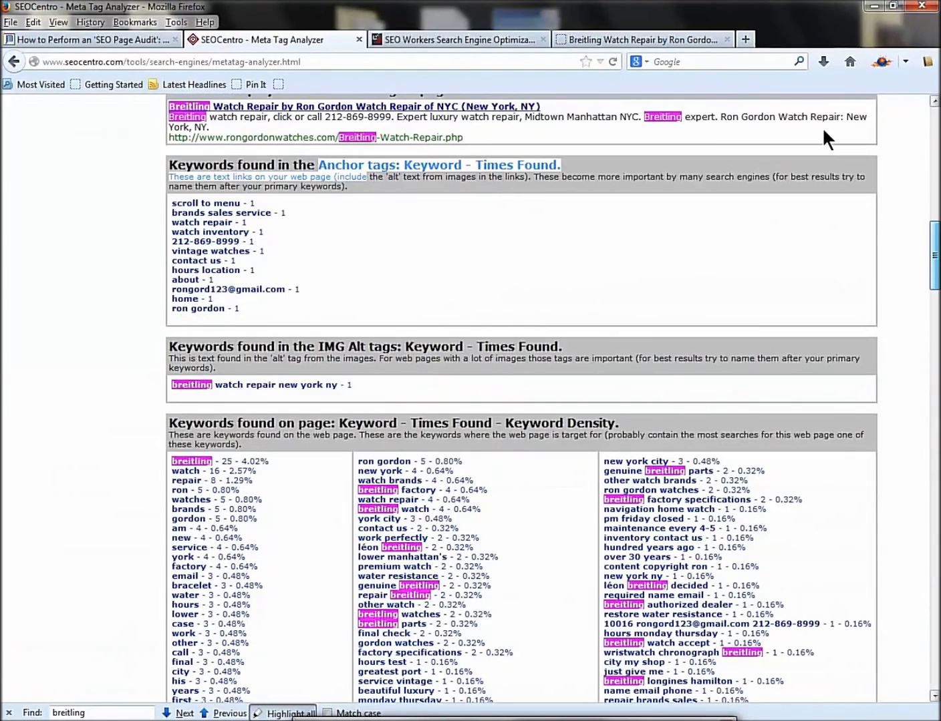
# - Close the Meta Tag Analyzer, SEO Workers report and Breitling Watch Repair pages, and return to the beginning of the audit page
pyautogui.click(358, 40)
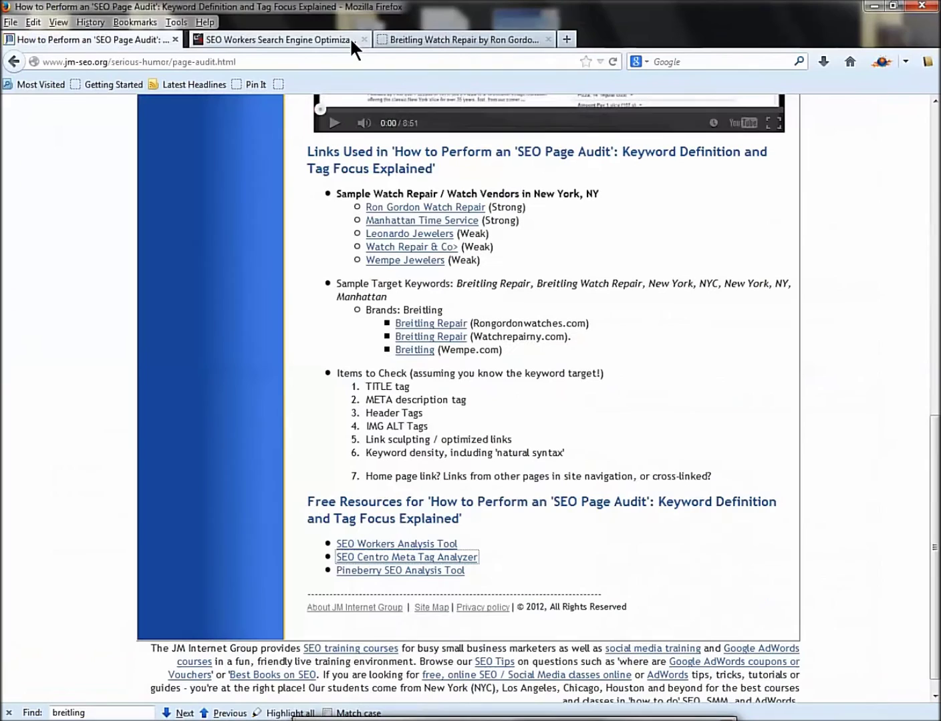
pyautogui.click(344, 41)
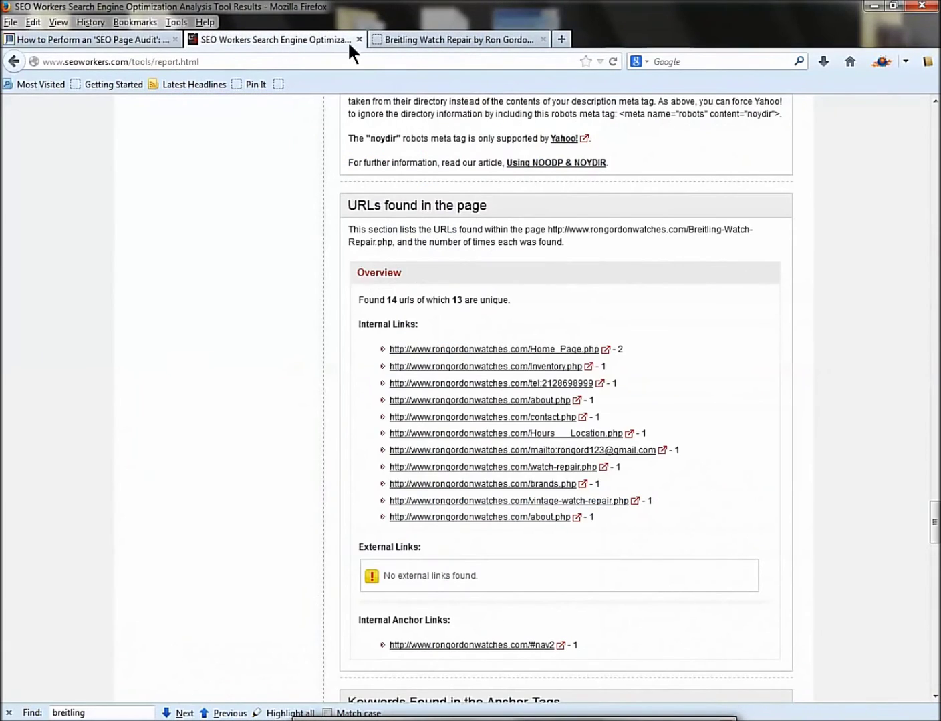
pyautogui.click(359, 40)
pyautogui.click(362, 38)
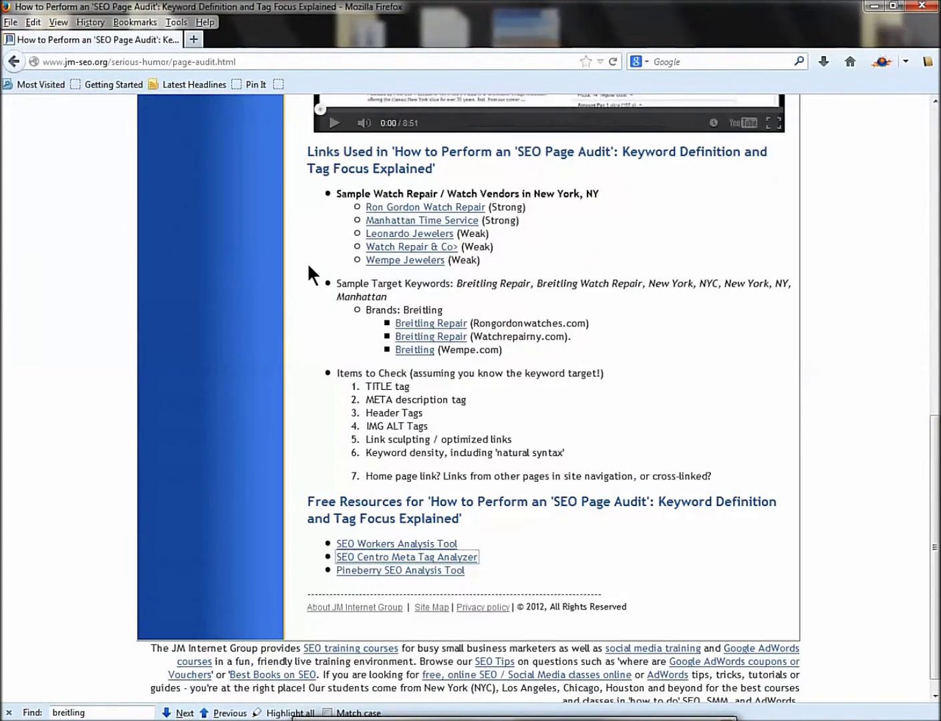
pyautogui.scroll(4, 548, 298)
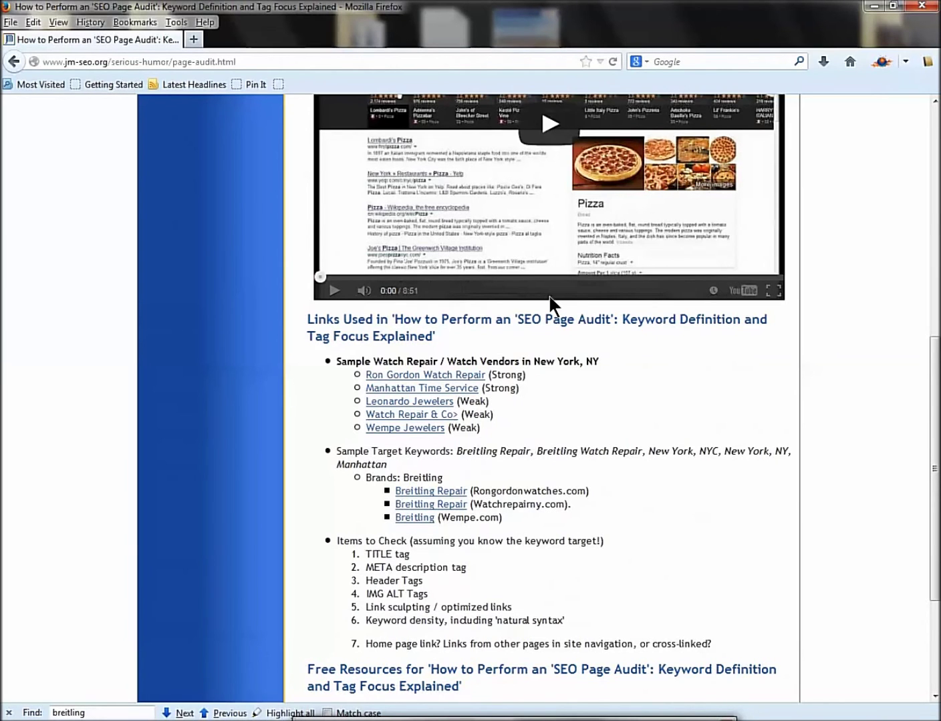
pyautogui.scroll(10, 549, 297)
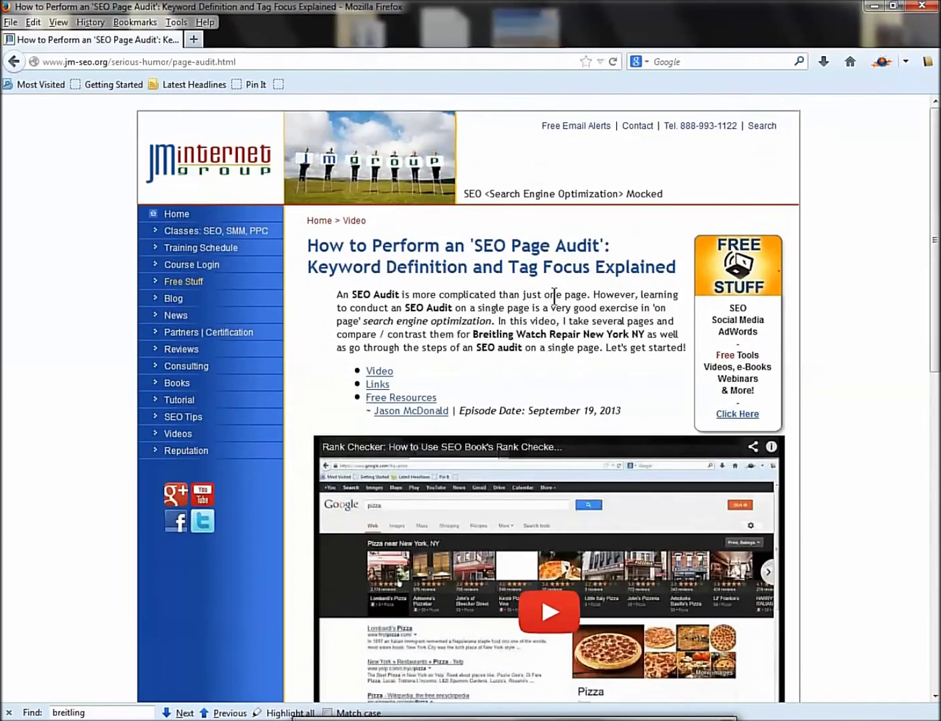